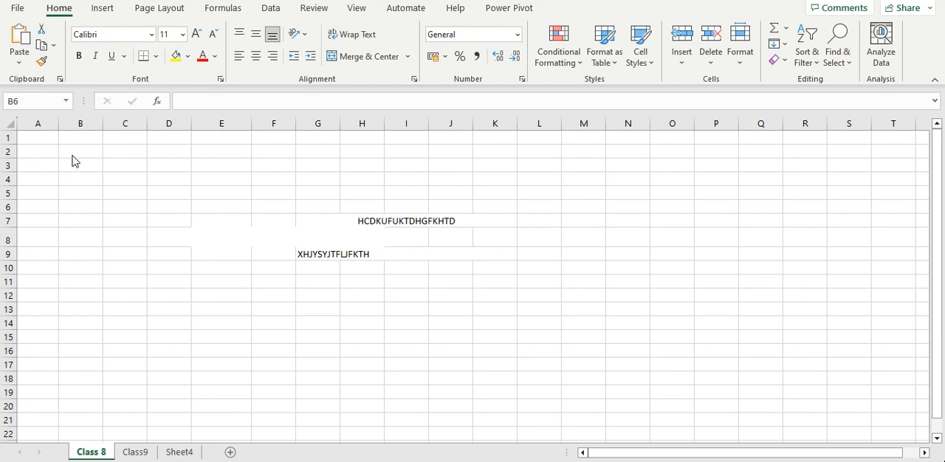
# Enter the text CLASS in cell B4 of the Class 8 sheet
pyautogui.click(81, 178)
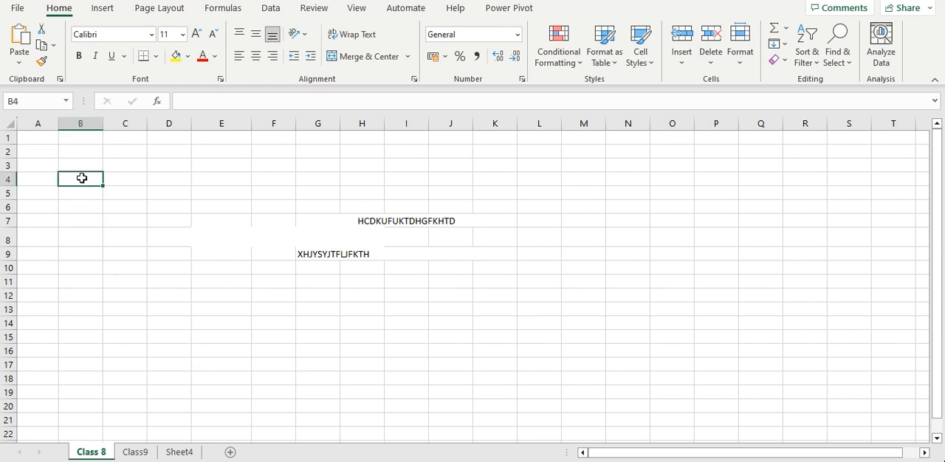
pyautogui.write('CLASS')
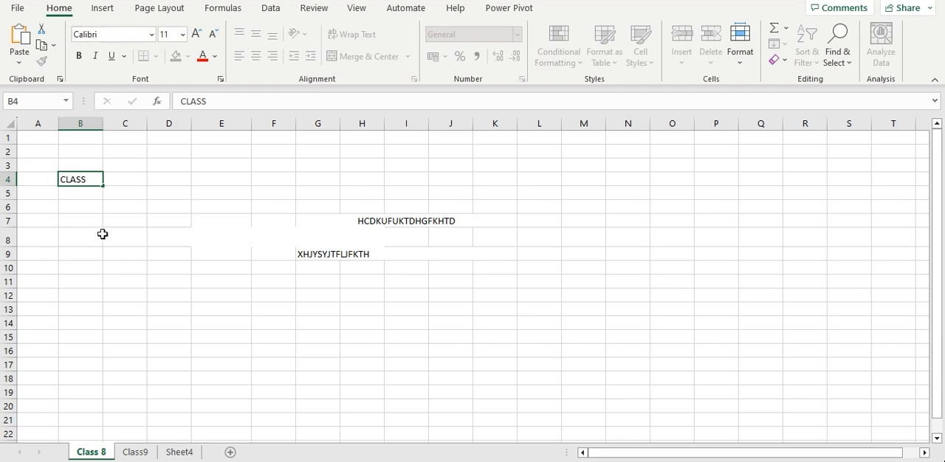
pyautogui.moveTo(103, 234); pyautogui.dragTo(104, 235)
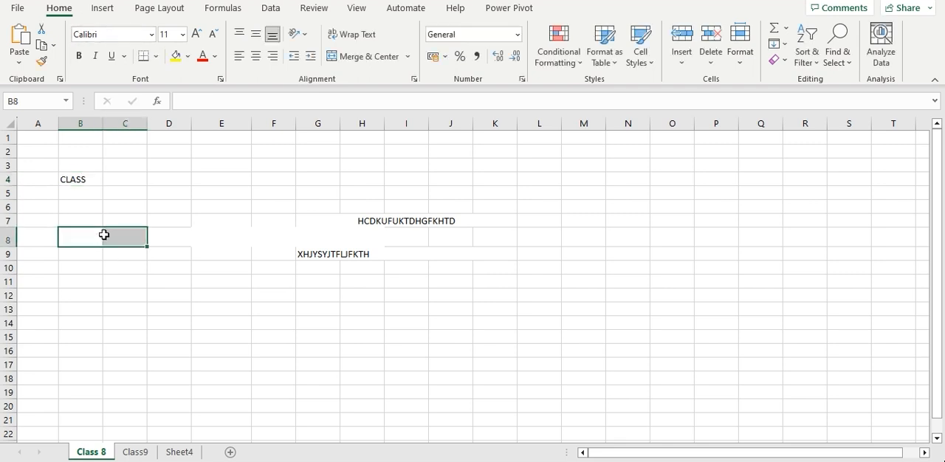
pyautogui.click(84, 182)
pyautogui.click(220, 197)
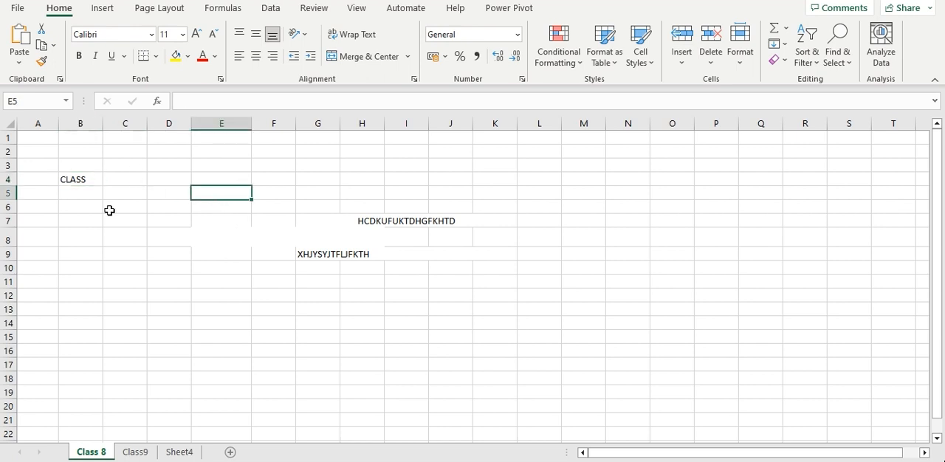
# Copy the CLASS entry from cell B4 and paste it into cell D3
pyautogui.click(80, 179)
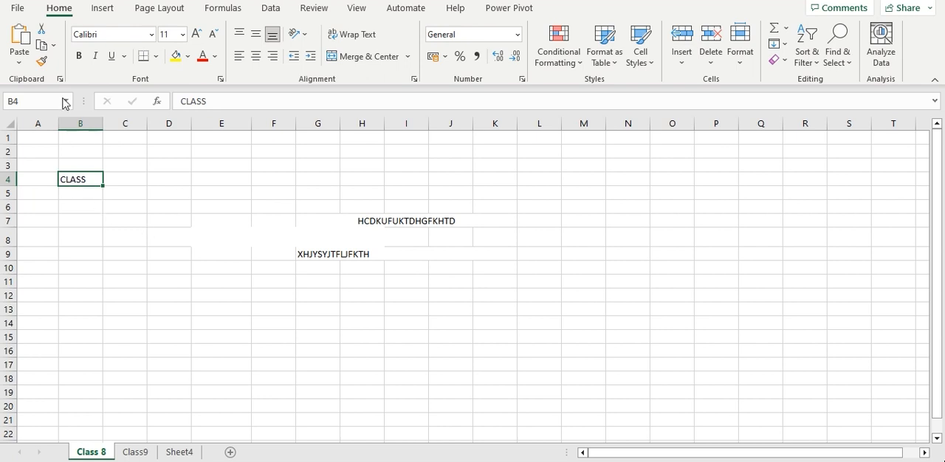
pyautogui.click(42, 44)
pyautogui.click(173, 171)
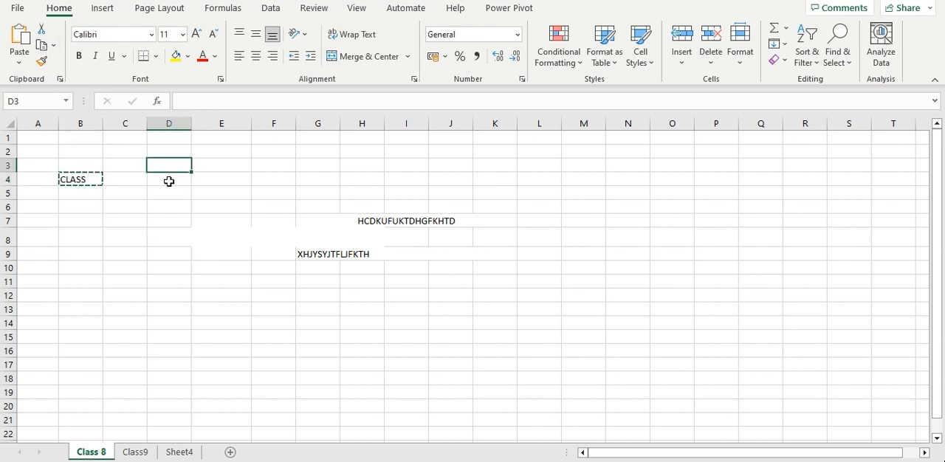
pyautogui.click(31, 34)
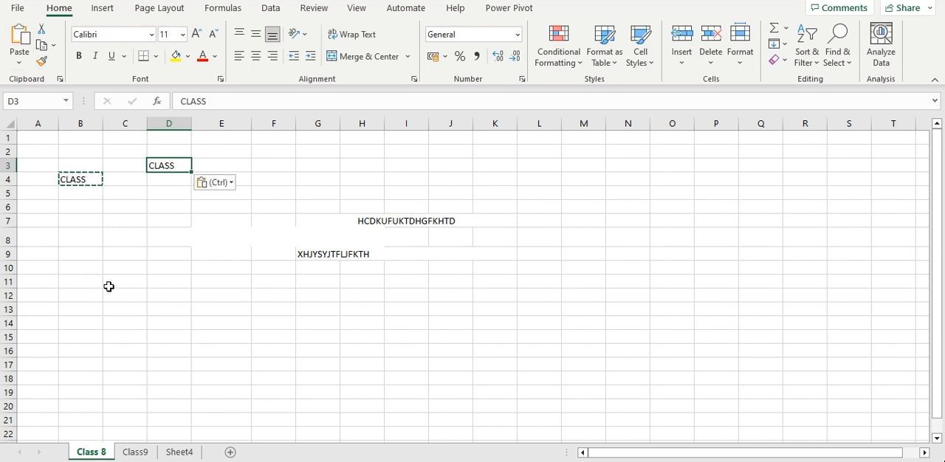
pyautogui.click(84, 221)
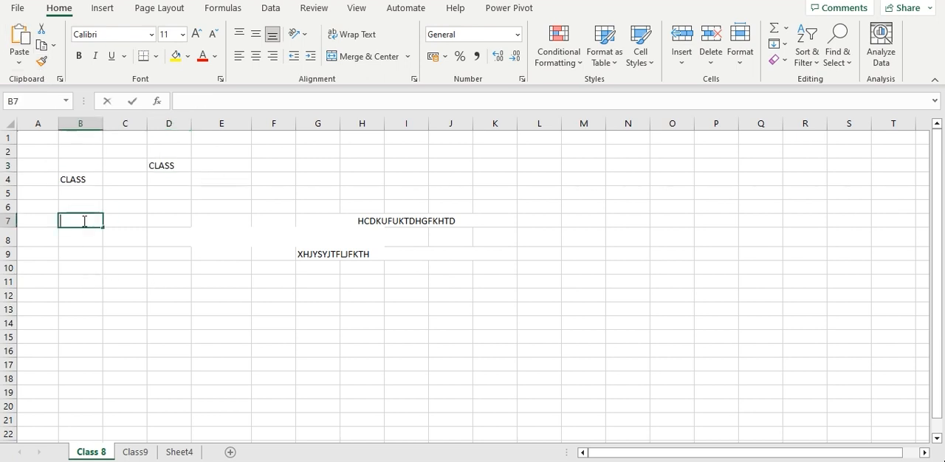
# Cut the CLASS entry from cell B4 and paste it into cell D7
pyautogui.click(72, 180)
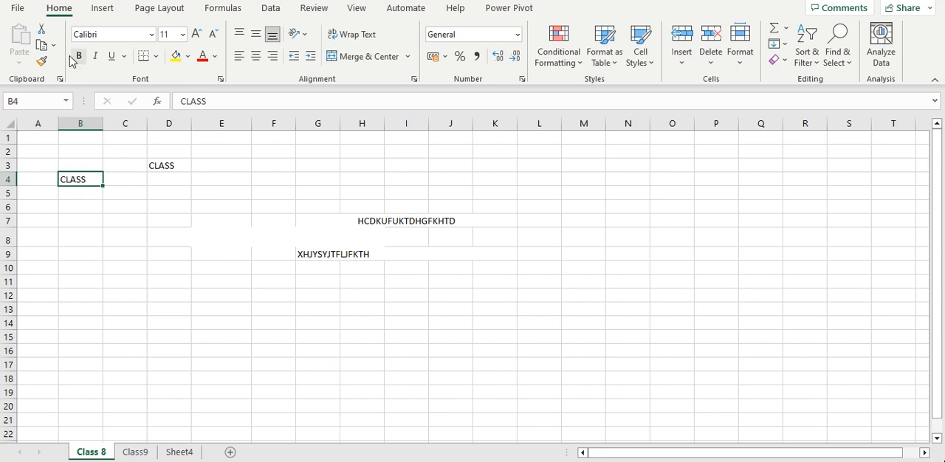
pyautogui.click(41, 28)
pyautogui.click(153, 218)
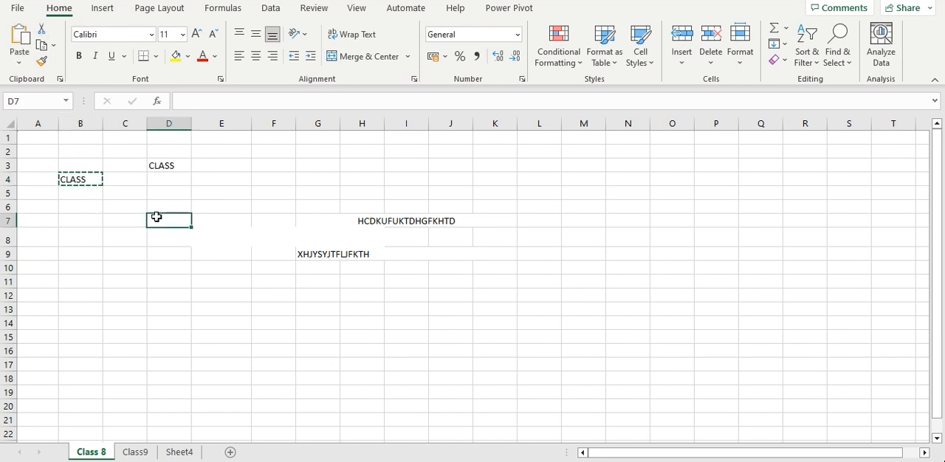
pyautogui.rightClick(155, 219)
pyautogui.click(139, 215)
pyautogui.click(18, 38)
pyautogui.click(142, 252)
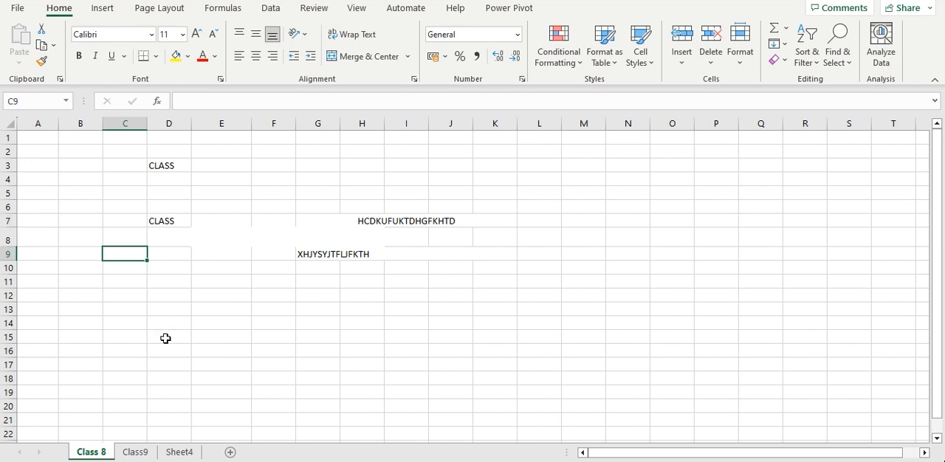
# Move the CLASS entry from cell D3 to cell F3 by cutting and pasting it
pyautogui.click(170, 167)
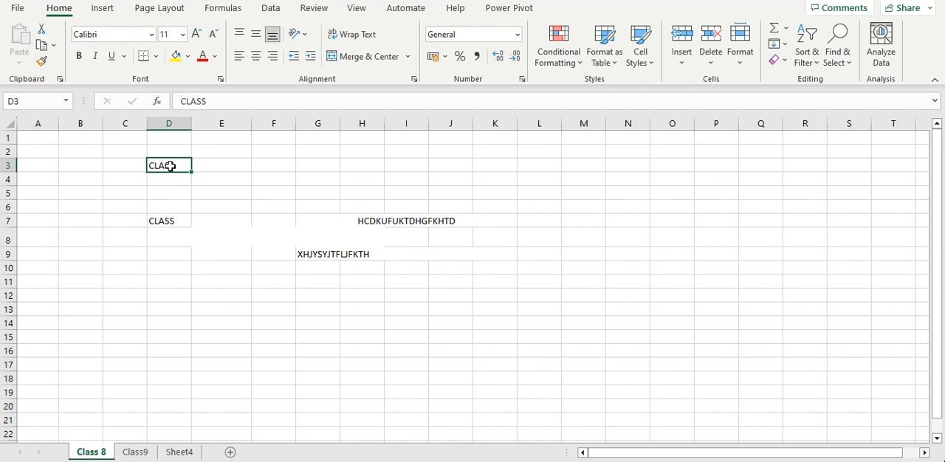
pyautogui.rightClick(169, 167)
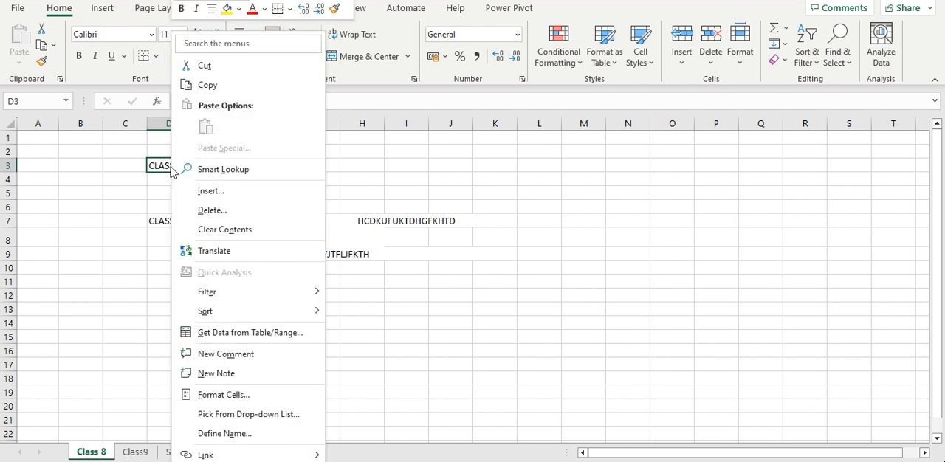
pyautogui.click(205, 66)
pyautogui.click(285, 165)
pyautogui.rightClick(285, 165)
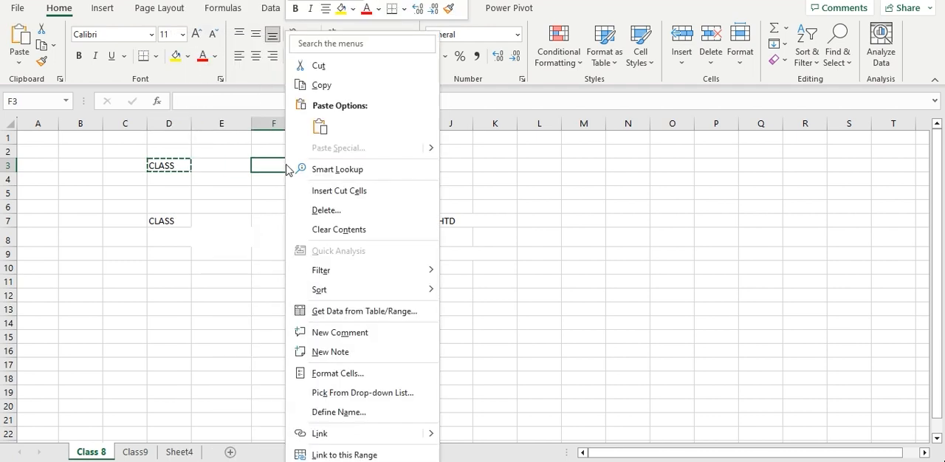
pyautogui.click(313, 136)
# Copy the CLASS entry from cell D7 and paste it into cell D10
pyautogui.click(162, 219)
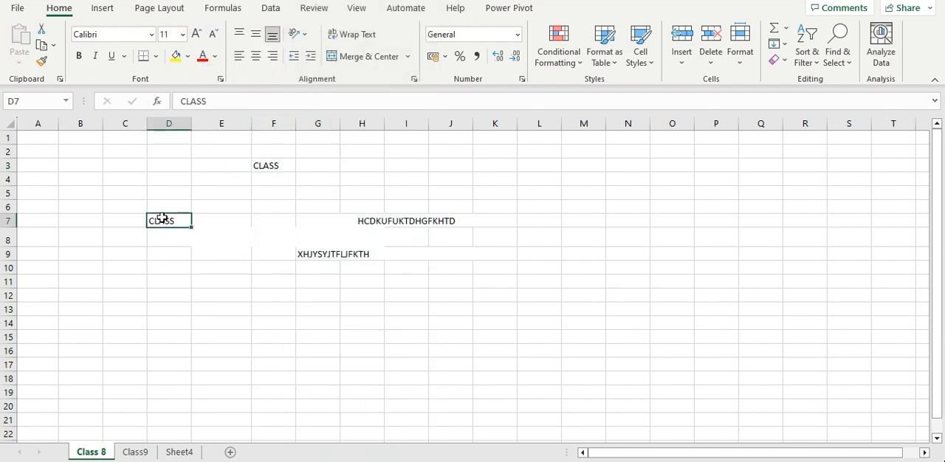
pyautogui.rightClick(162, 221)
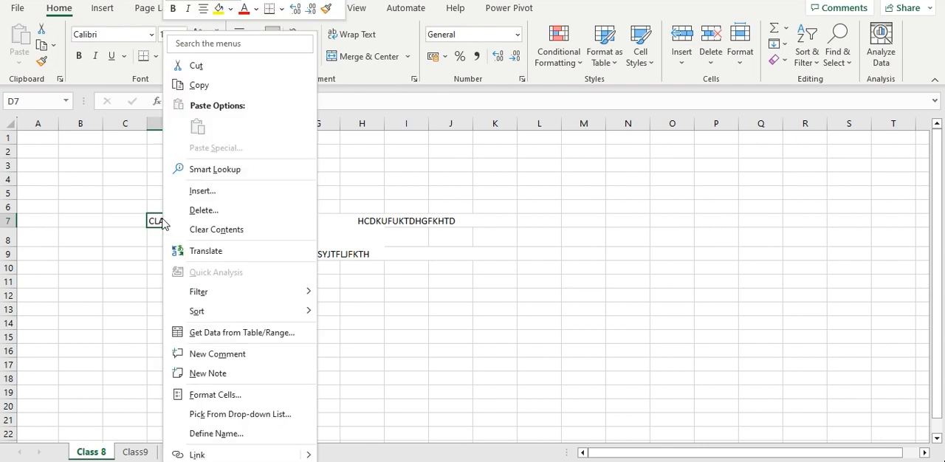
pyautogui.click(194, 85)
pyautogui.click(161, 265)
pyautogui.rightClick(161, 264)
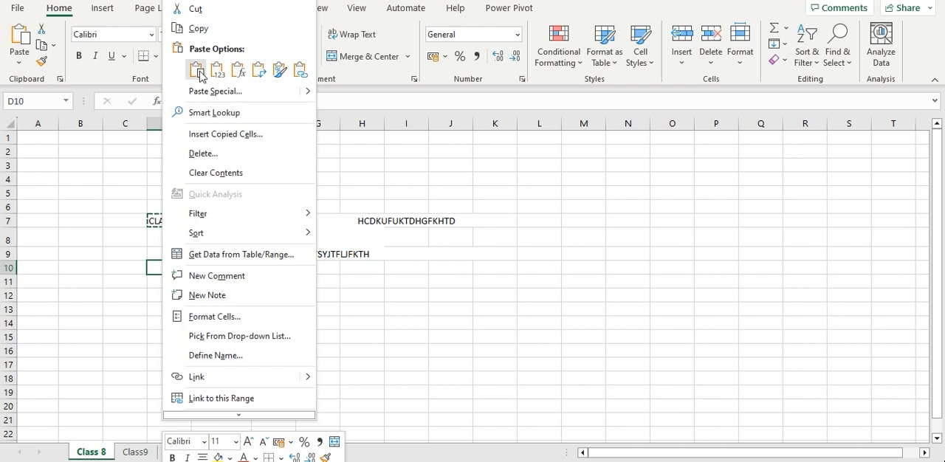
pyautogui.click(180, 56)
pyautogui.click(122, 353)
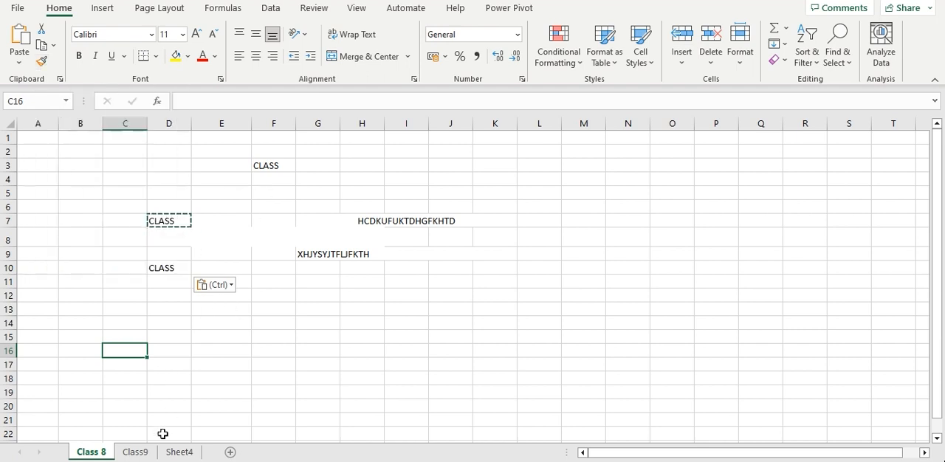
# On the Class9 sheet, copy the formatting of the marks table A3:E12 to the blank area starting at I3 with Format Painter
pyautogui.click(149, 454)
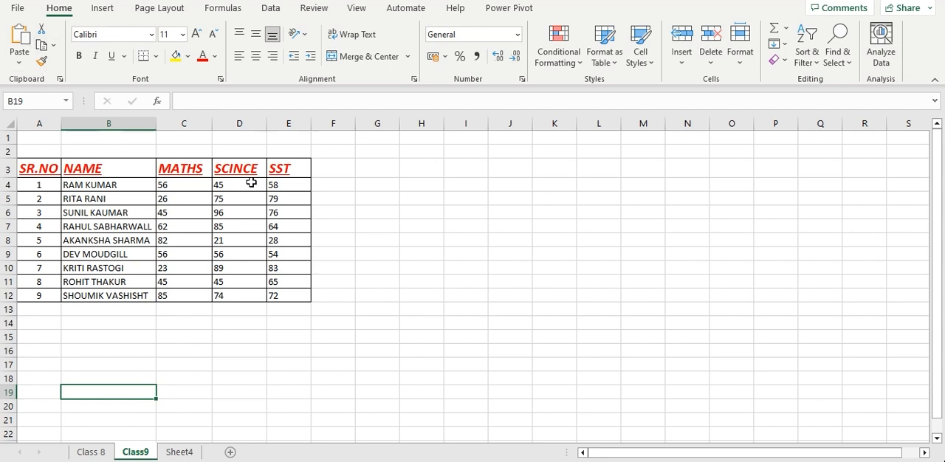
pyautogui.click(148, 199)
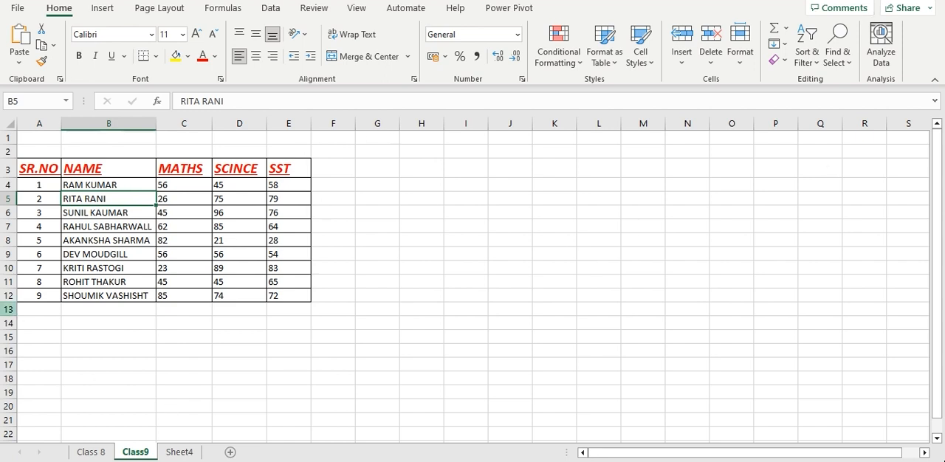
pyautogui.moveTo(29, 171); pyautogui.dragTo(294, 299)
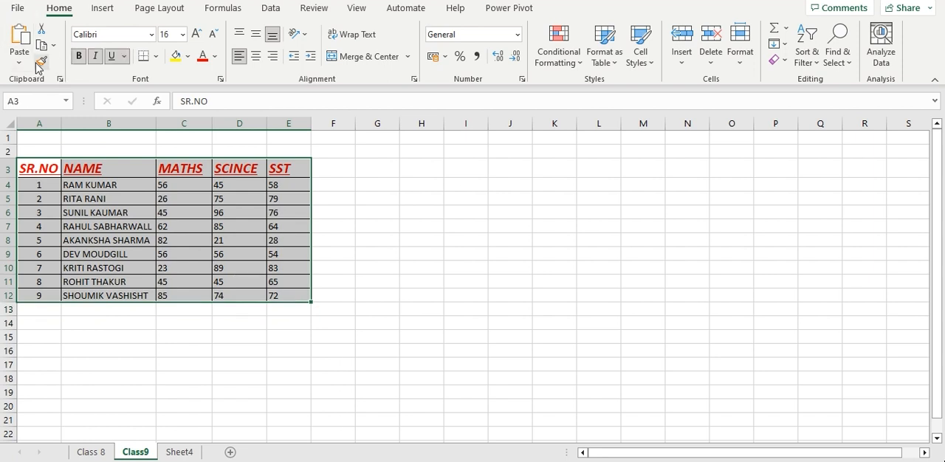
pyautogui.click(41, 63)
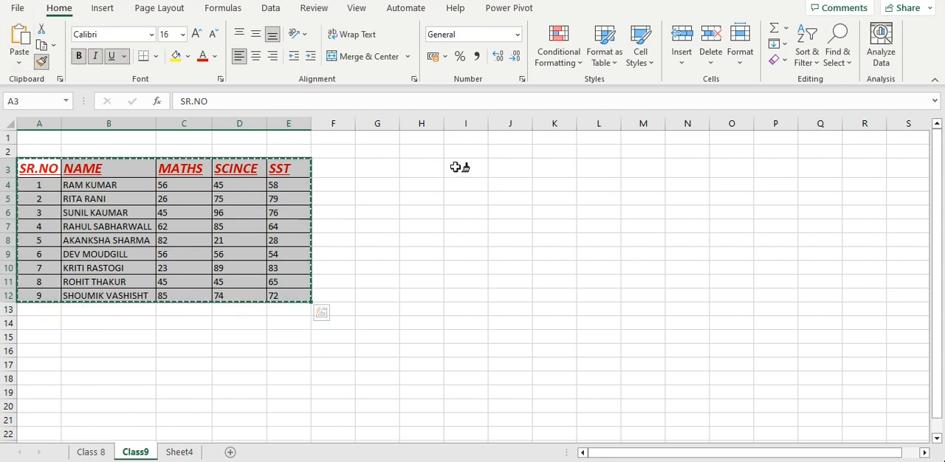
pyautogui.click(456, 167)
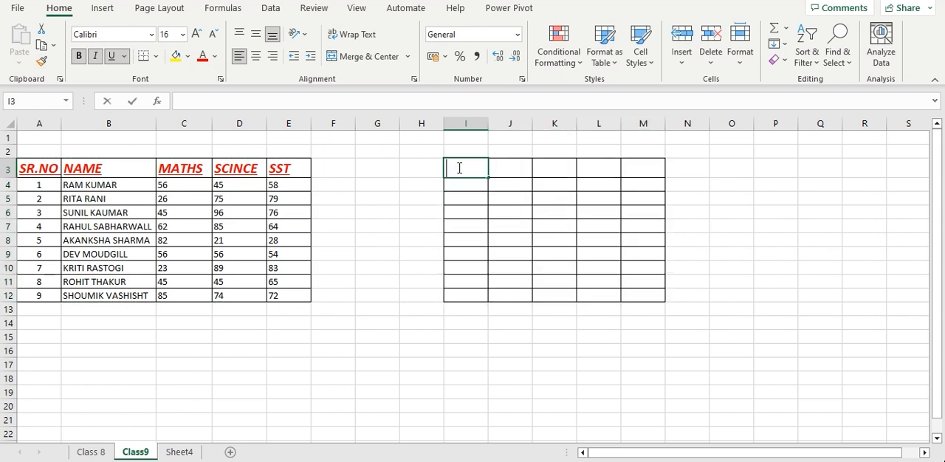
# Enter the headers SR.NO in cell I3 and NAME in cell J3 of the empty formatted table
pyautogui.doubleClick(459, 168)
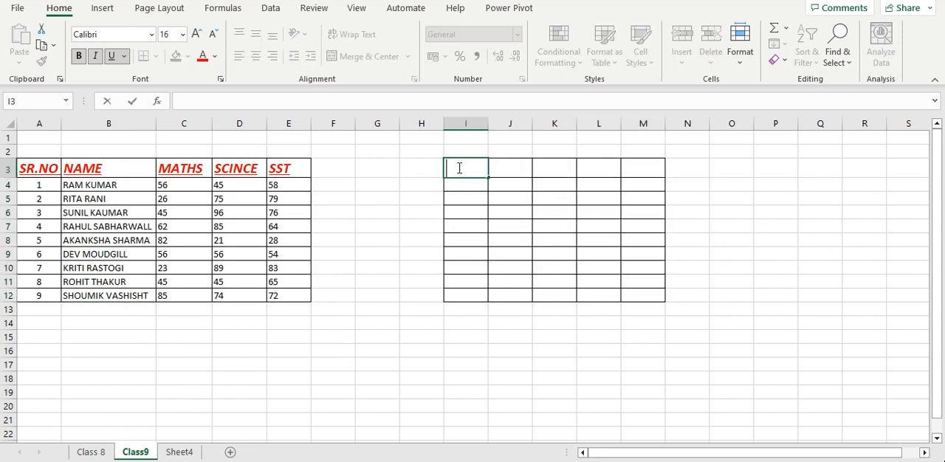
pyautogui.write('SR.NO')
pyautogui.click(514, 168)
pyautogui.write('NAM')
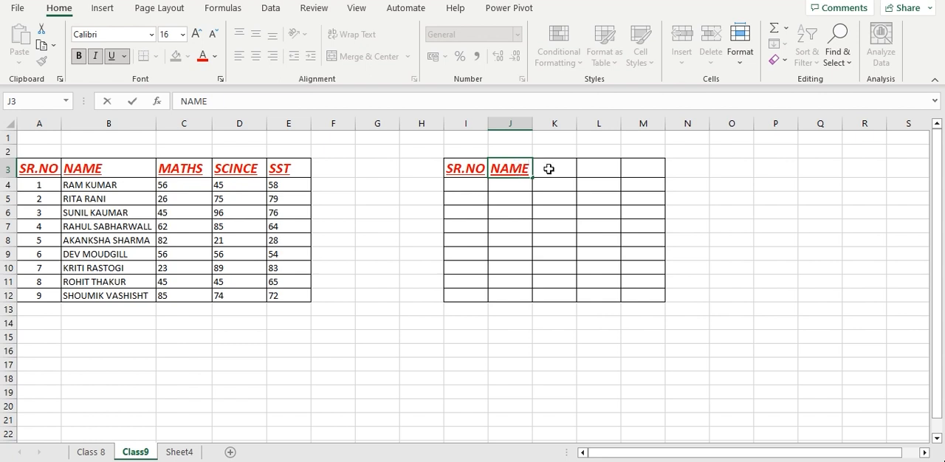
pyautogui.write('E')
pyautogui.click(549, 169)
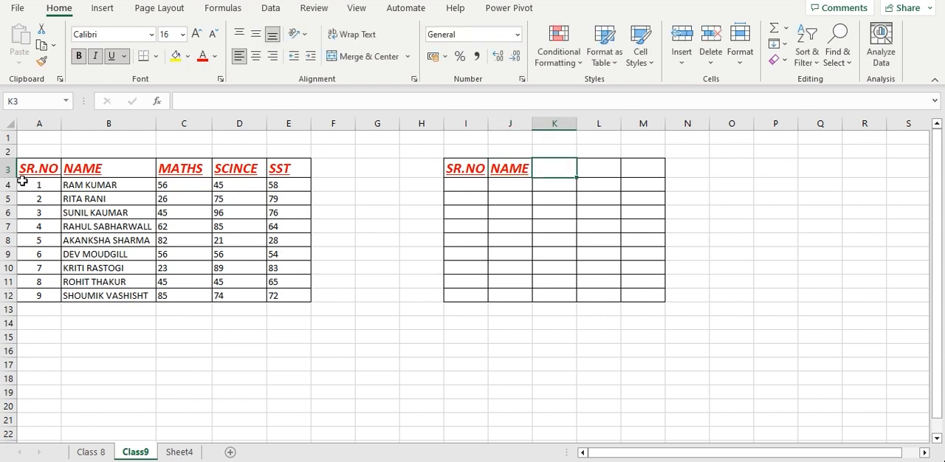
# Fill the first student row, A4:E4, with yellow
pyautogui.moveTo(46, 188); pyautogui.dragTo(277, 186)
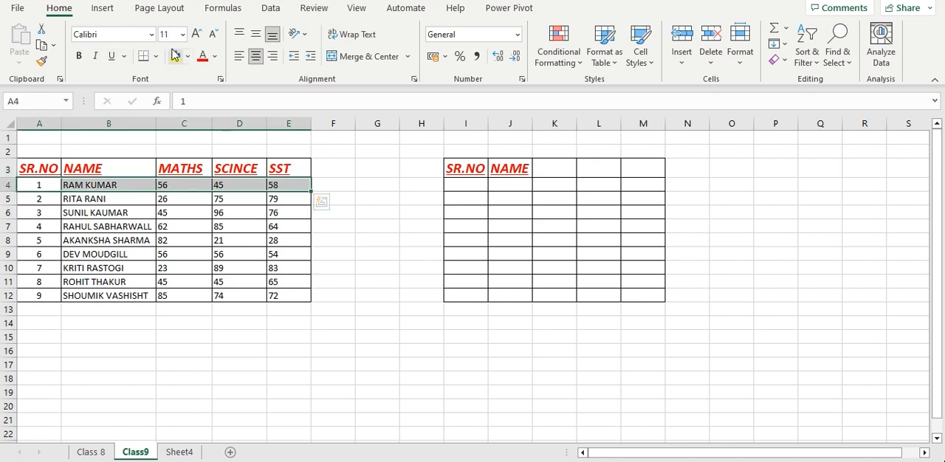
pyautogui.click(175, 56)
pyautogui.click(189, 58)
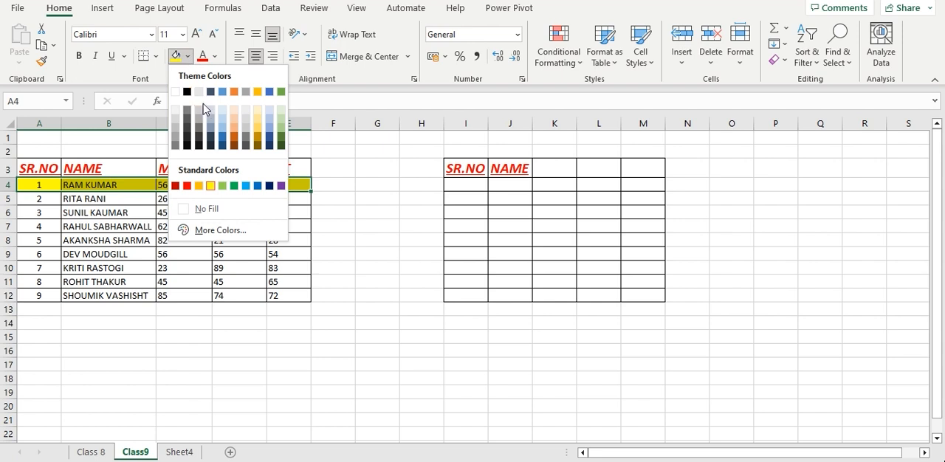
pyautogui.press('Escape')
# Fill the second student row, A5:E5, with a light blue theme color
pyautogui.moveTo(43, 194); pyautogui.dragTo(299, 193)
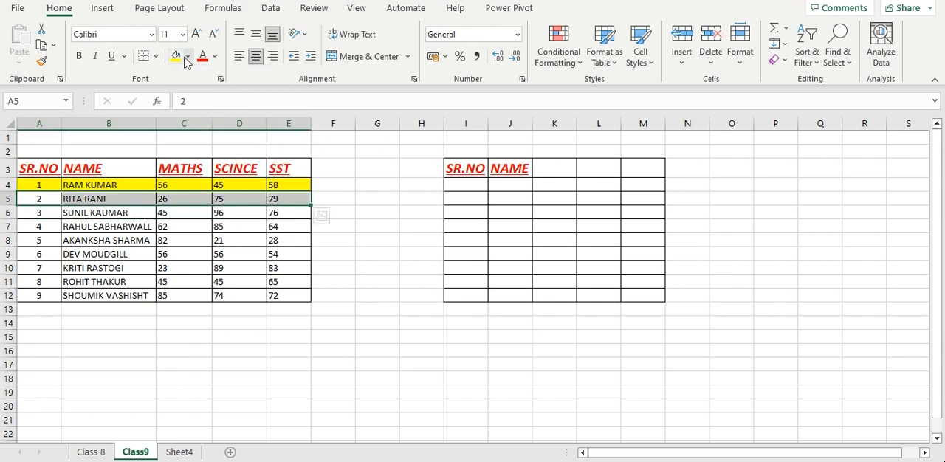
pyautogui.click(187, 59)
pyautogui.click(225, 108)
pyautogui.click(174, 238)
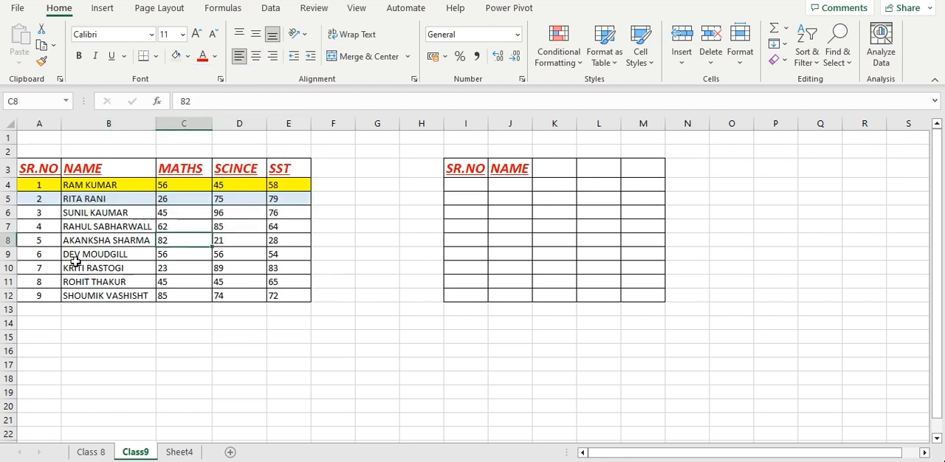
# Apply the alternating yellow and light blue formatting of A4:E5 to the remaining student rows A6:E12 with Format Painter
pyautogui.moveTo(36, 185); pyautogui.dragTo(268, 199)
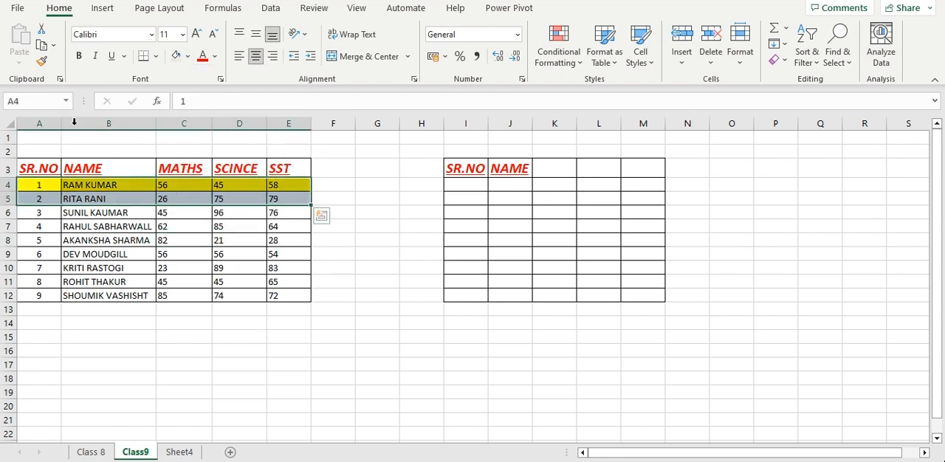
pyautogui.click(42, 61)
pyautogui.moveTo(42, 213)
pyautogui.mouseDown()
pyautogui.moveTo(46, 241)
pyautogui.moveTo(124, 299)
pyautogui.moveTo(279, 296)
pyautogui.mouseUp()
pyautogui.moveTo(9, 358); pyautogui.dragTo(9, 357)
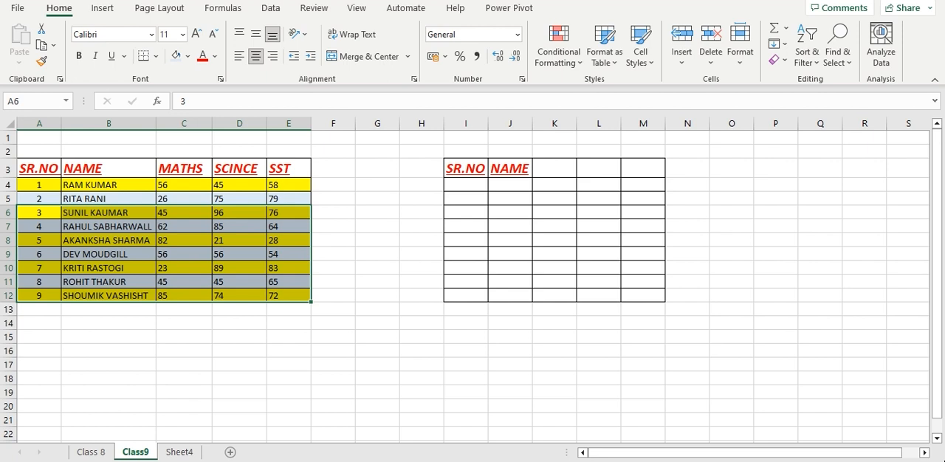
pyautogui.click(199, 417)
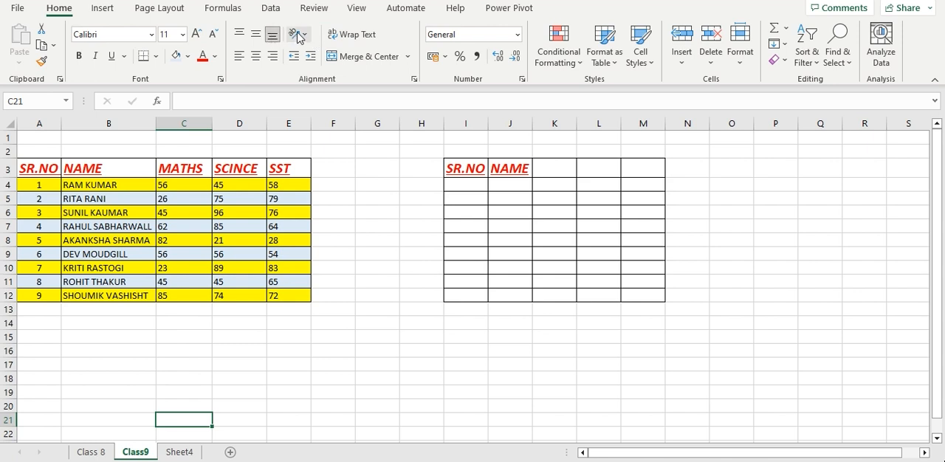
# Try the Angle Counterclockwise and Angle Clockwise text orientations on the SR.NO header in cell A3
pyautogui.click(40, 169)
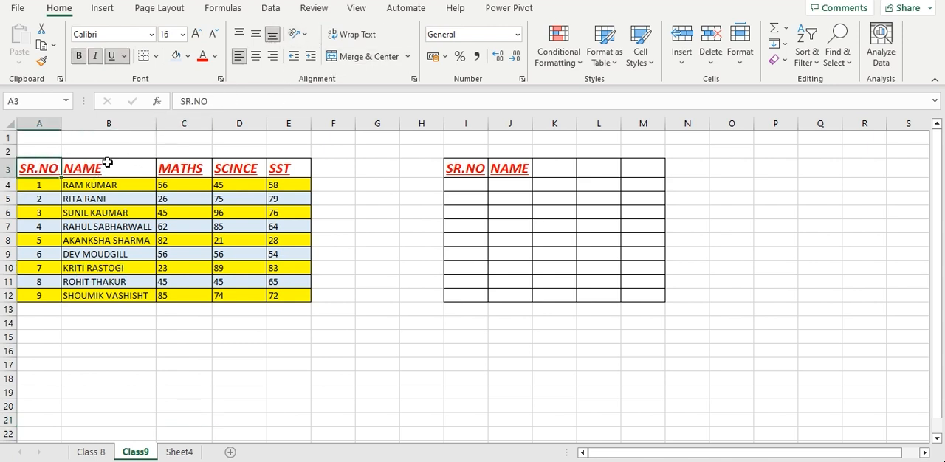
pyautogui.click(303, 35)
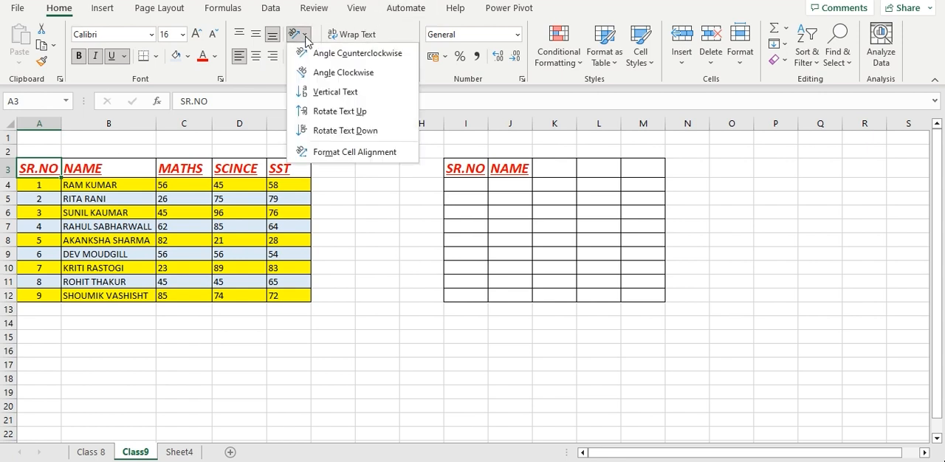
pyautogui.click(314, 53)
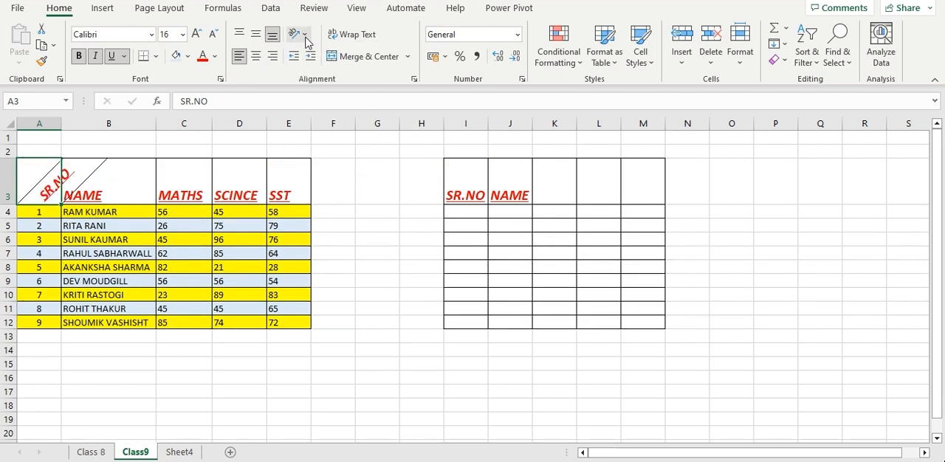
pyautogui.click(303, 34)
pyautogui.click(334, 73)
# Try the Vertical Text, Rotate Text Up and Rotate Text Down orientations on the SR.NO header in cell A3
pyautogui.click(299, 35)
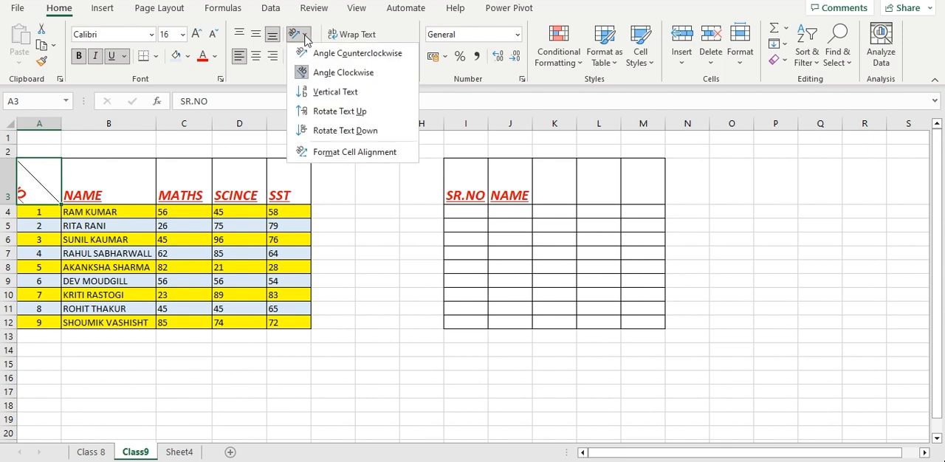
pyautogui.click(334, 92)
pyautogui.click(299, 35)
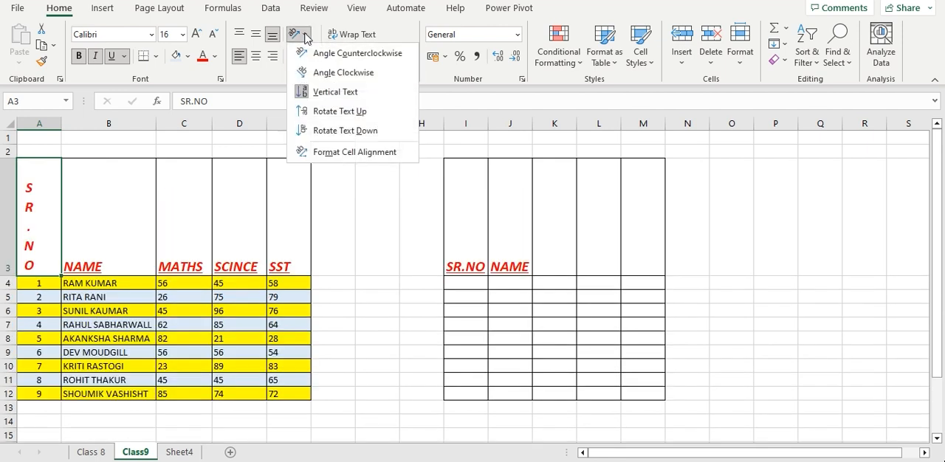
pyautogui.click(341, 110)
pyautogui.click(299, 35)
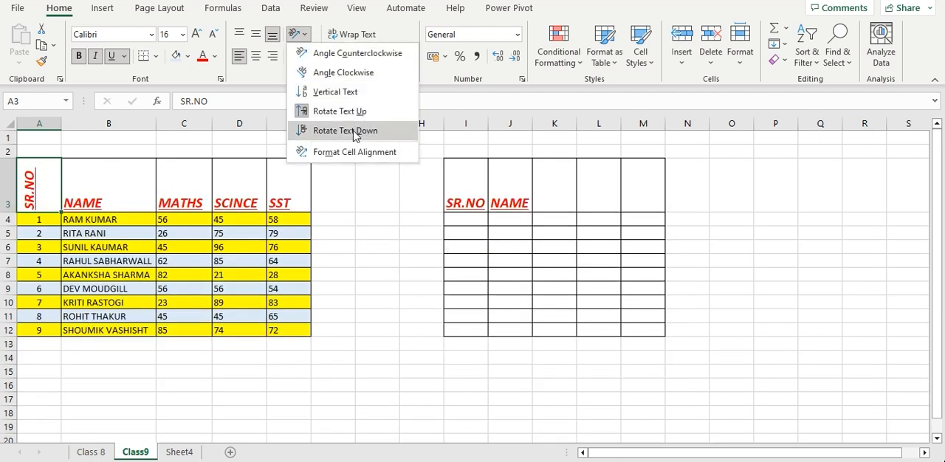
pyautogui.click(341, 129)
# Cycle the SR.NO header in cell A3 through the Vertical Text, Angle Clockwise and Angle Counterclockwise orientations
pyautogui.click(299, 35)
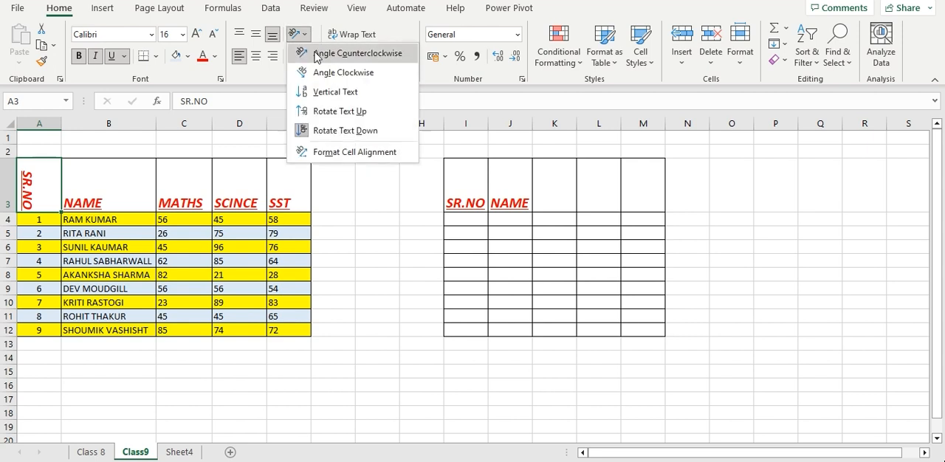
pyautogui.click(334, 92)
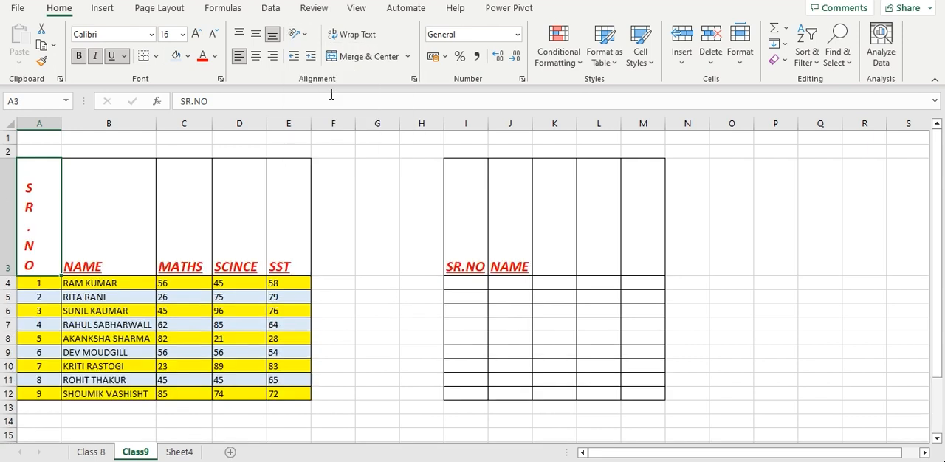
pyautogui.click(299, 34)
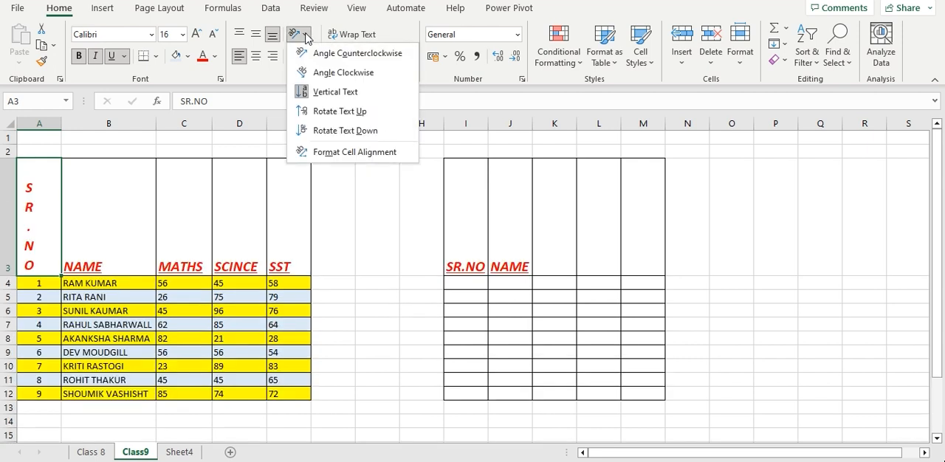
pyautogui.click(320, 77)
pyautogui.click(299, 34)
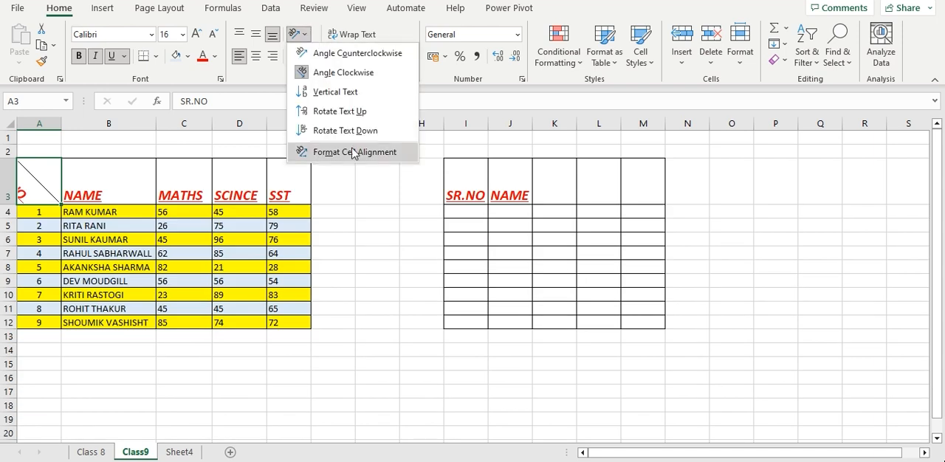
pyautogui.click(340, 53)
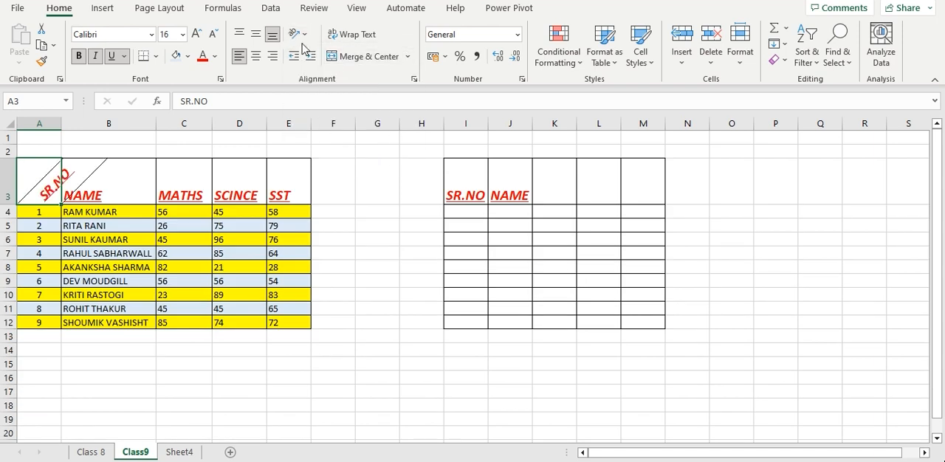
# Set the SR.NO header in cell A3 to the Vertical Text orientation and deselect it
pyautogui.click(299, 34)
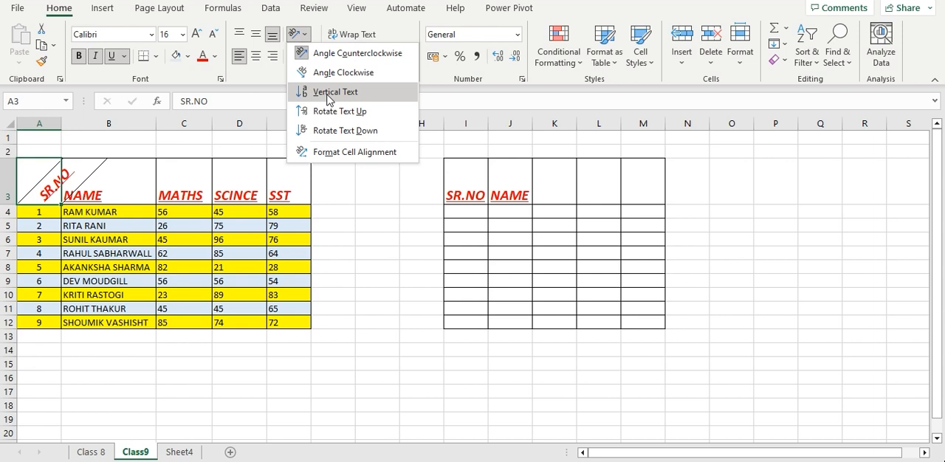
pyautogui.click(329, 91)
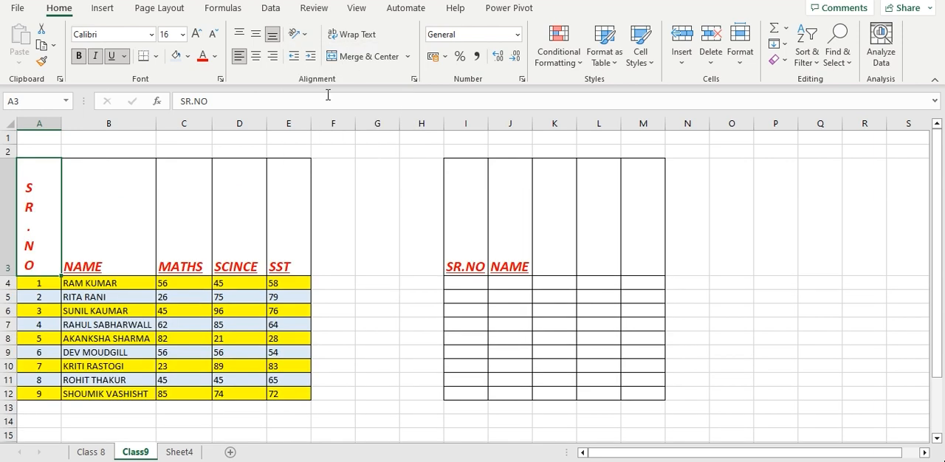
pyautogui.click(367, 311)
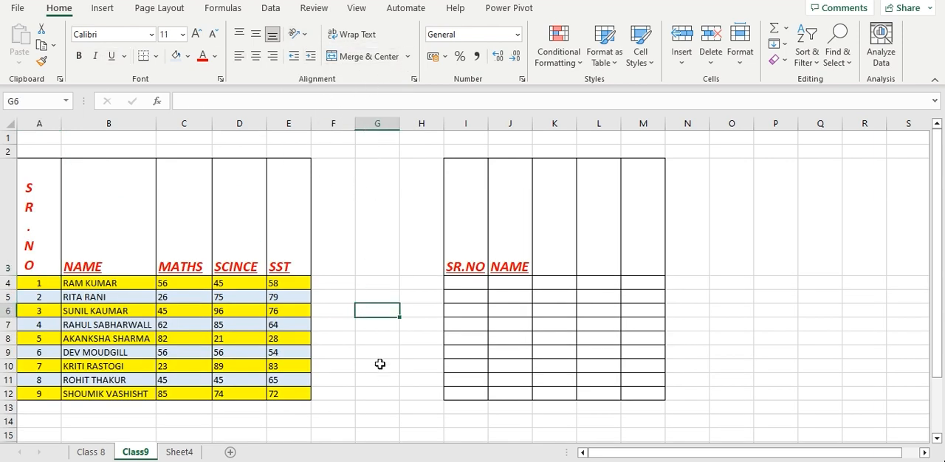
pyautogui.click(518, 35)
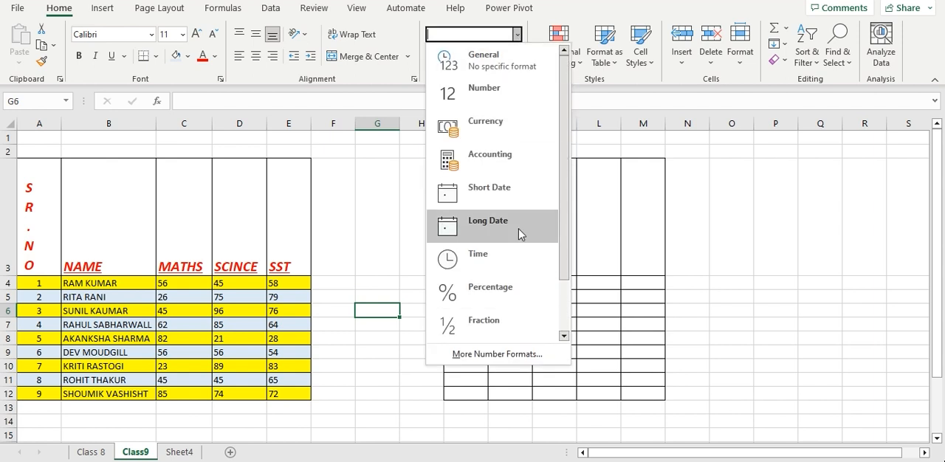
pyautogui.click(330, 408)
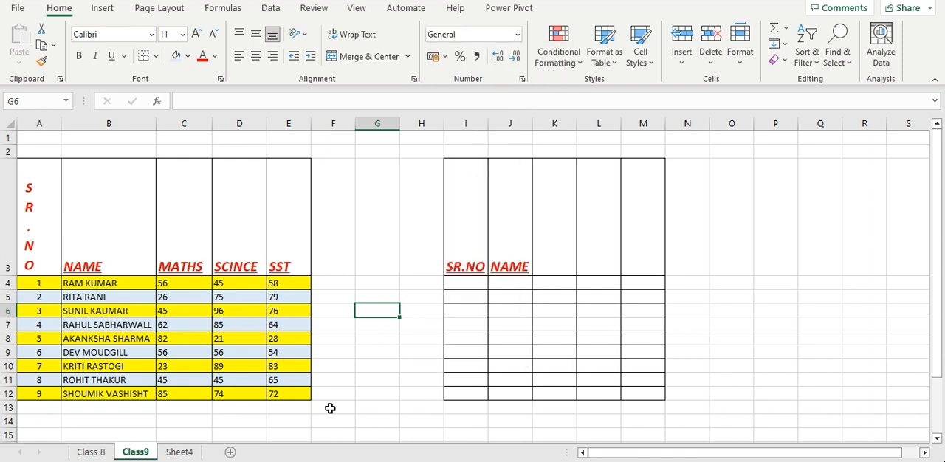
# Enter the sample text HJFTDCHTDX in cell I7 and autofit the width of column I to it
pyautogui.click(481, 330)
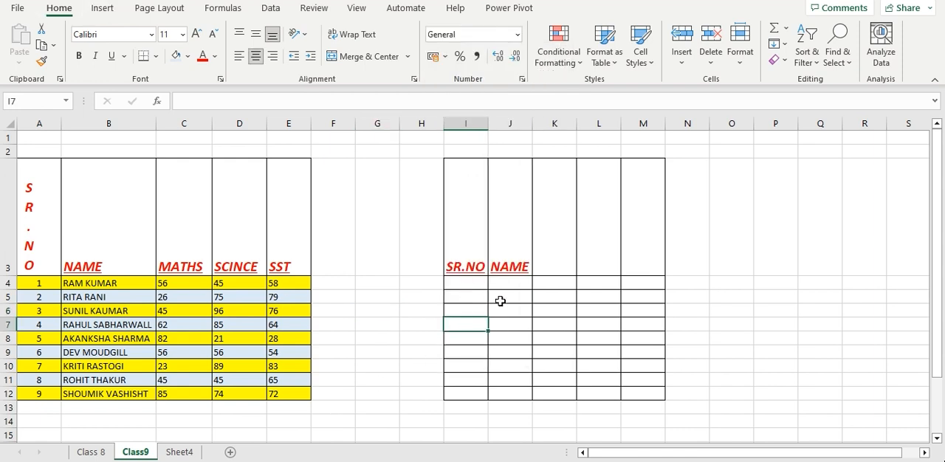
pyautogui.write('HJFTDCHTDX')
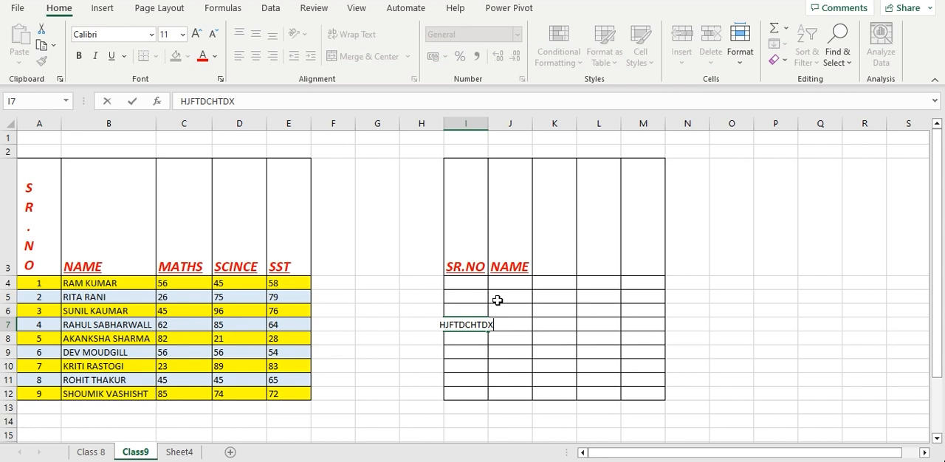
pyautogui.click(622, 309)
pyautogui.click(462, 325)
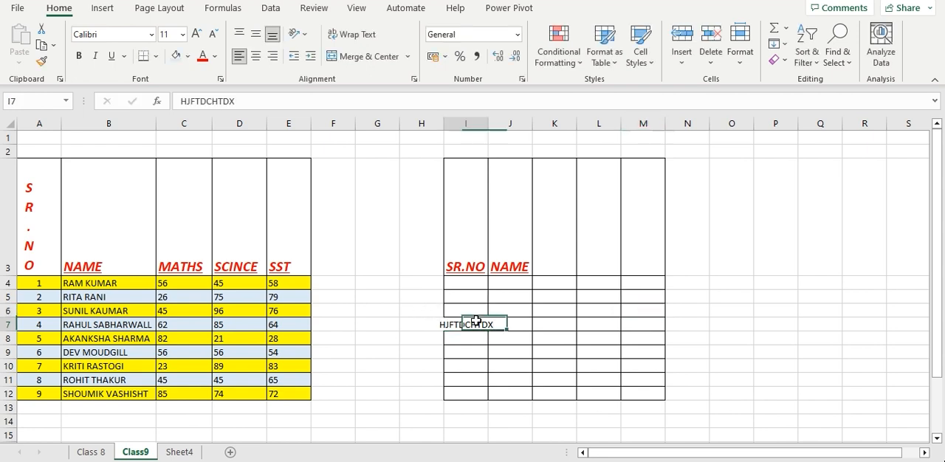
pyautogui.doubleClick(488, 120)
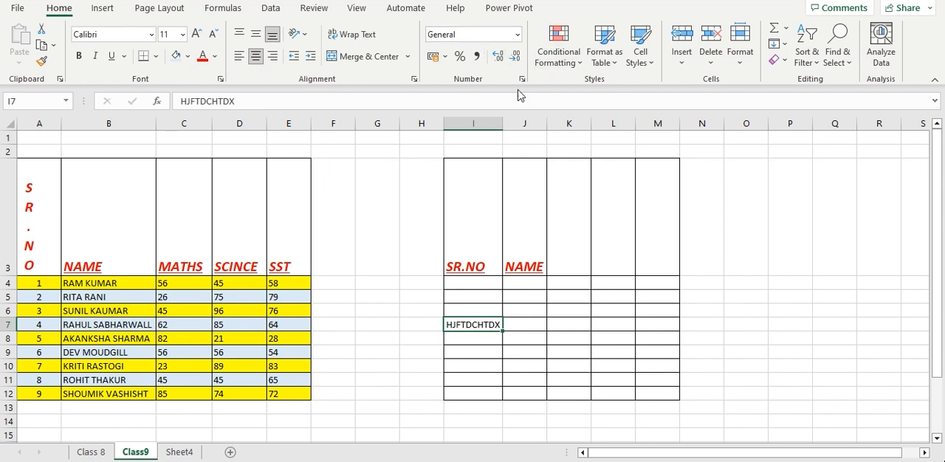
# Enter 50 in cell K7 and apply the Currency number format to it
pyautogui.click(499, 367)
pyautogui.click(562, 320)
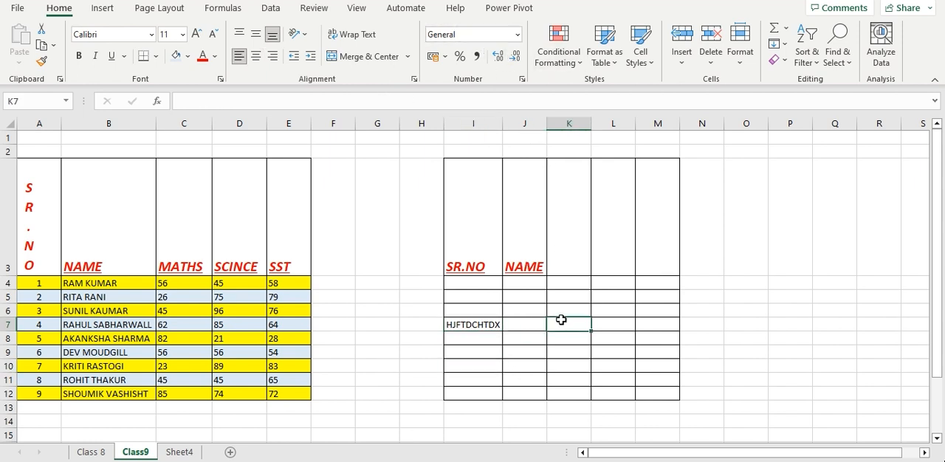
pyautogui.write('50')
pyautogui.click(601, 350)
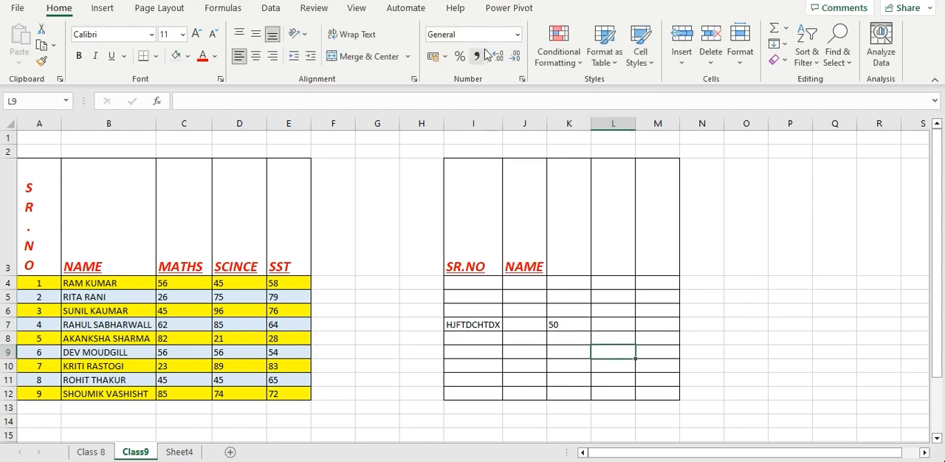
pyautogui.click(571, 325)
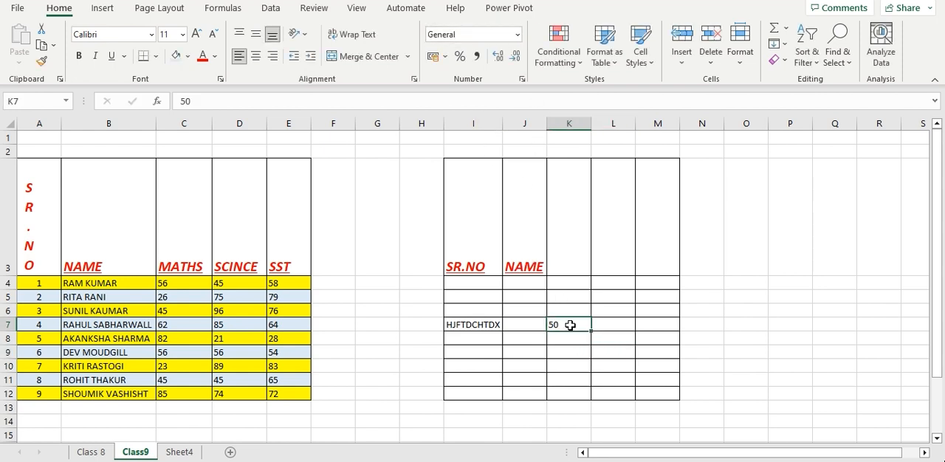
pyautogui.click(518, 35)
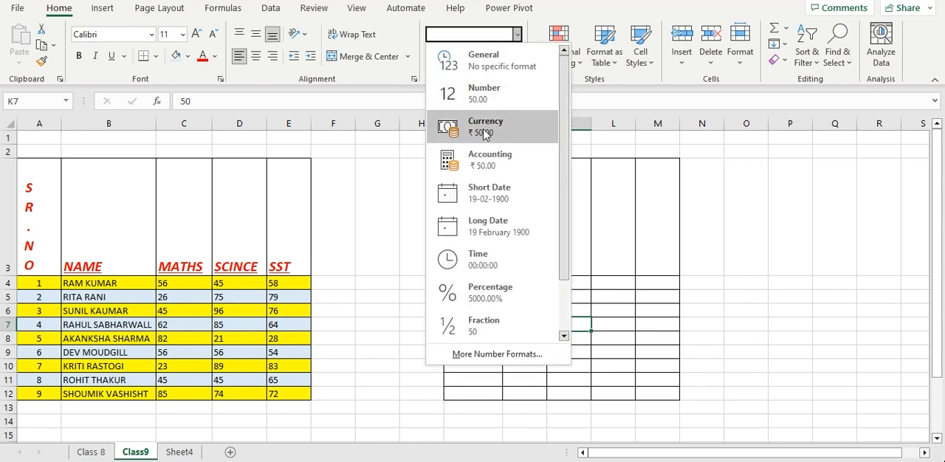
pyautogui.click(485, 130)
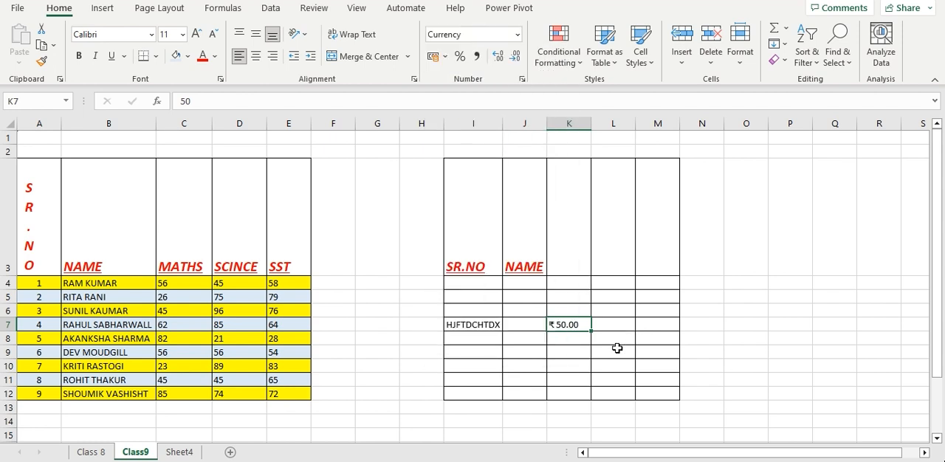
# Enter 40 in cell M7 of the second table
pyautogui.click(650, 315)
pyautogui.click(650, 325)
pyautogui.write('40')
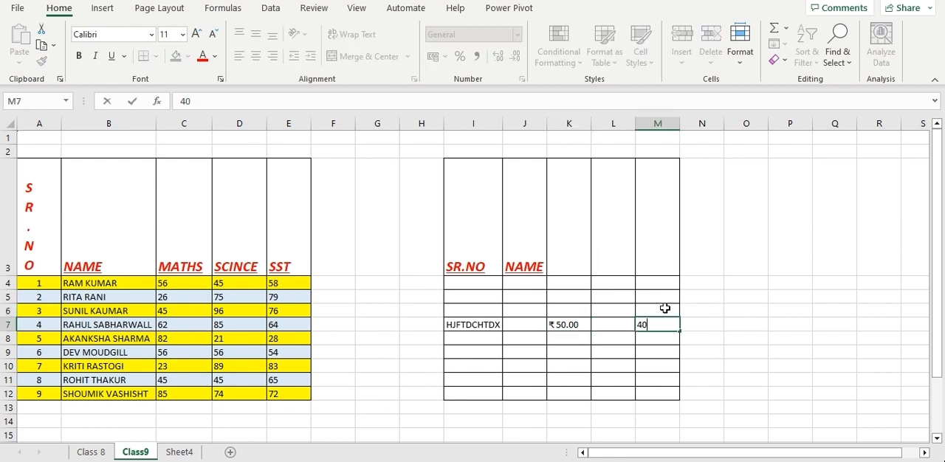
pyautogui.click(875, 351)
# Apply the Percentage number format to the empty cell R9 and to the number in cell M7
pyautogui.click(518, 34)
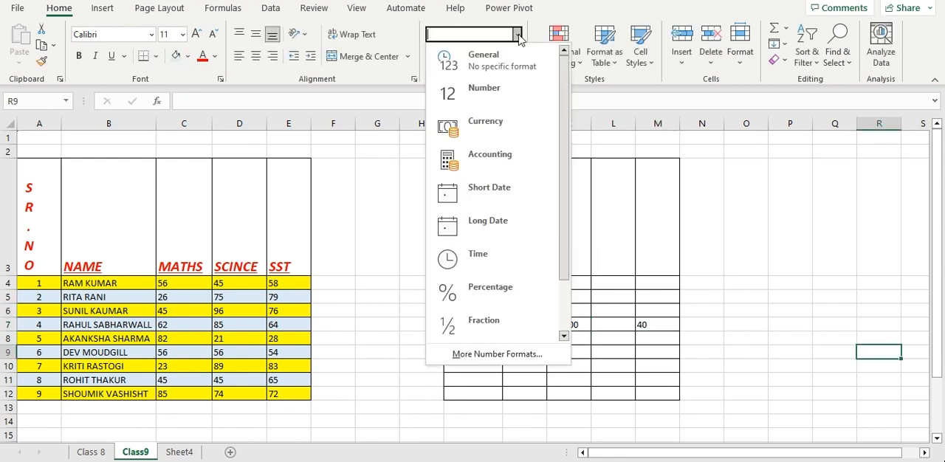
pyautogui.click(476, 288)
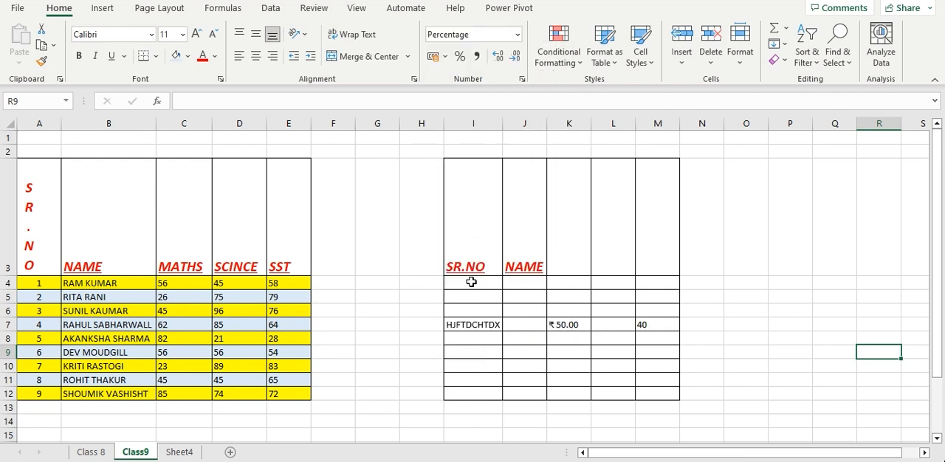
pyautogui.click(645, 328)
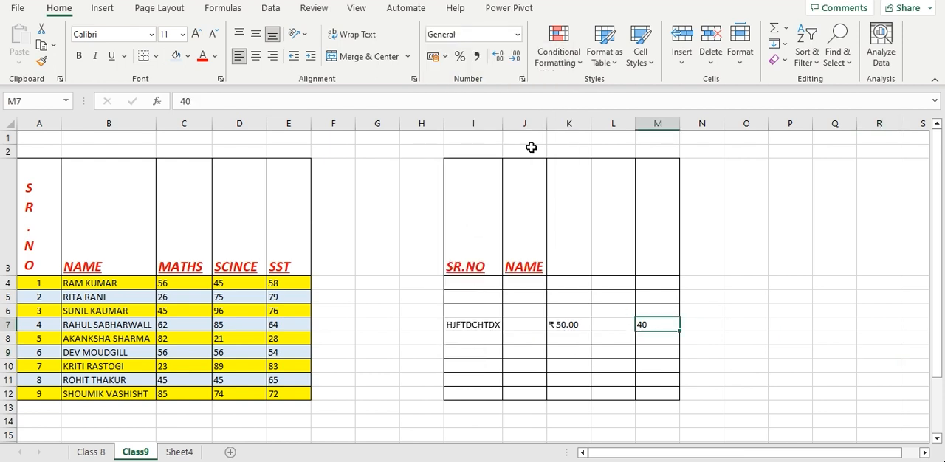
pyautogui.click(517, 35)
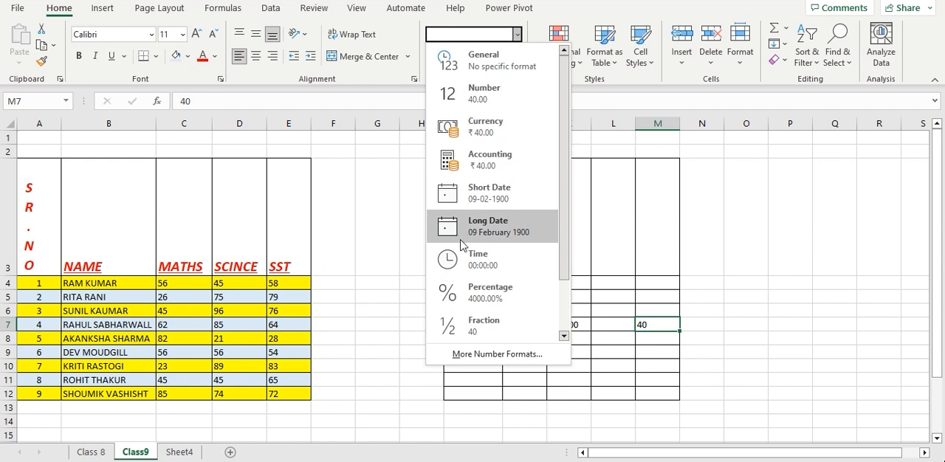
pyautogui.click(485, 282)
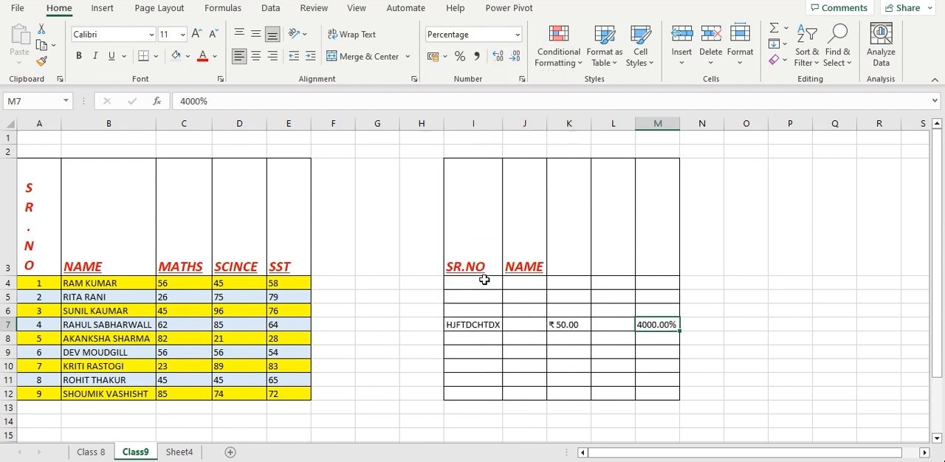
# Enter 236.62 in cell M10 and increase its displayed decimals to three places
pyautogui.click(656, 362)
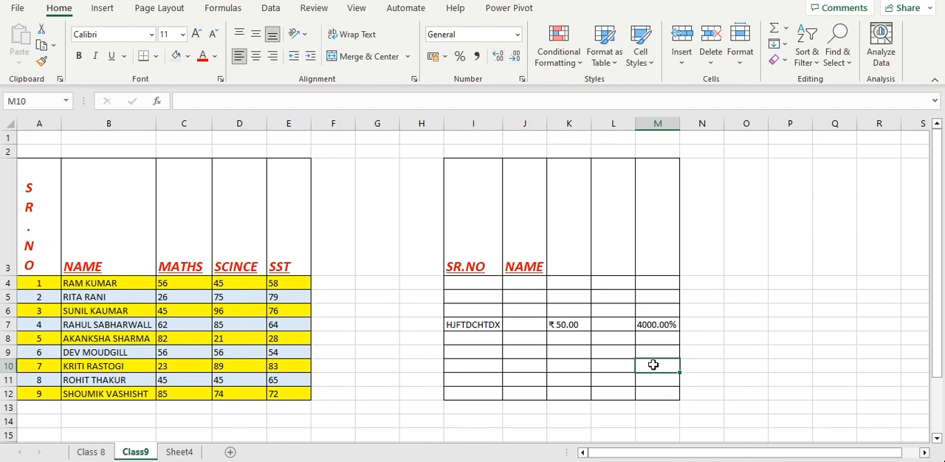
pyautogui.write('236.62')
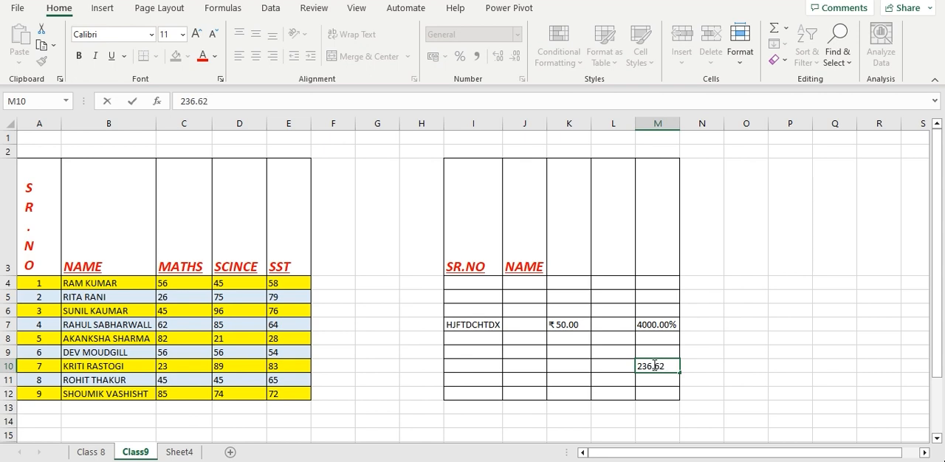
pyautogui.click(797, 297)
pyautogui.click(674, 367)
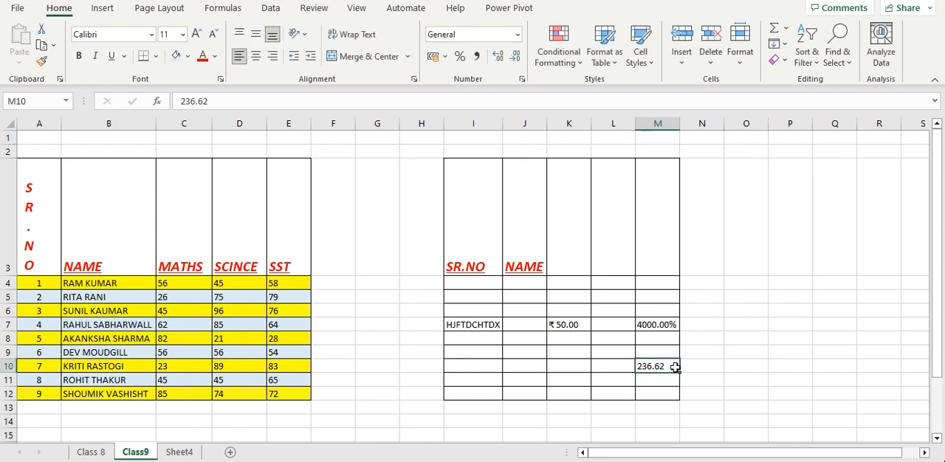
pyautogui.click(498, 62)
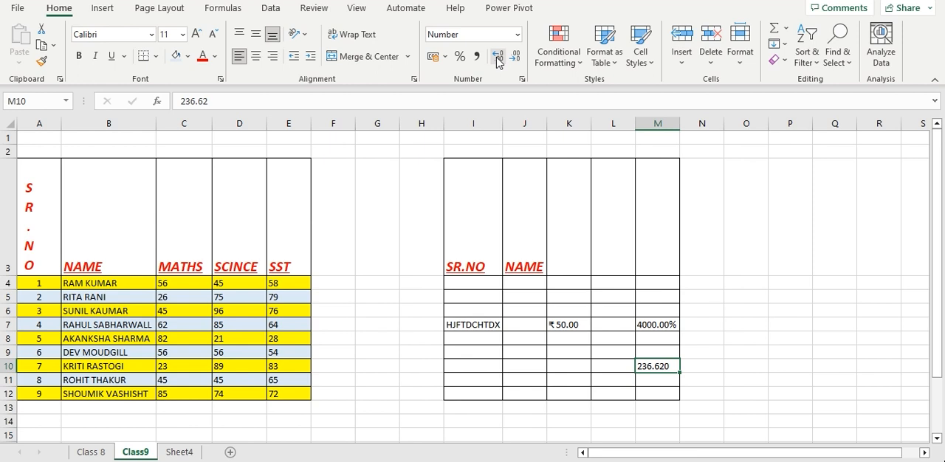
# Increase the displayed decimals of the number in cell M10 to five places
pyautogui.click(498, 62)
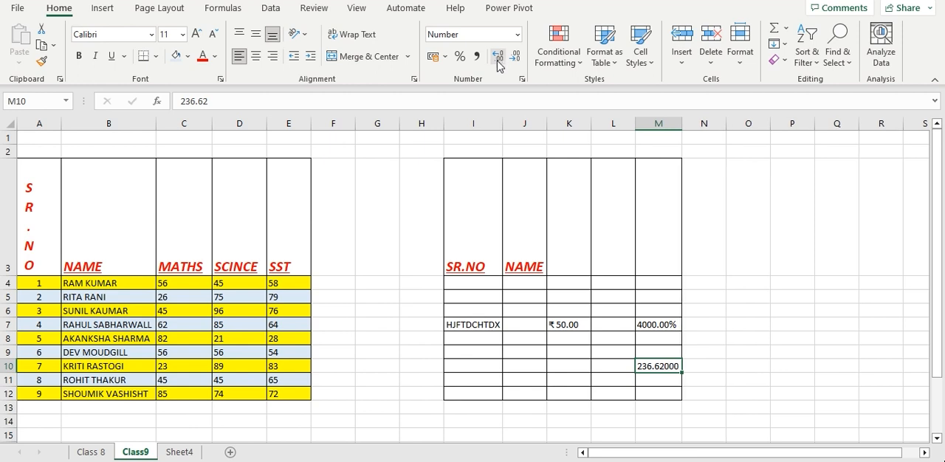
# Enter 562.8526 in cell L11 and reduce its displayed decimals to two places
pyautogui.click(610, 377)
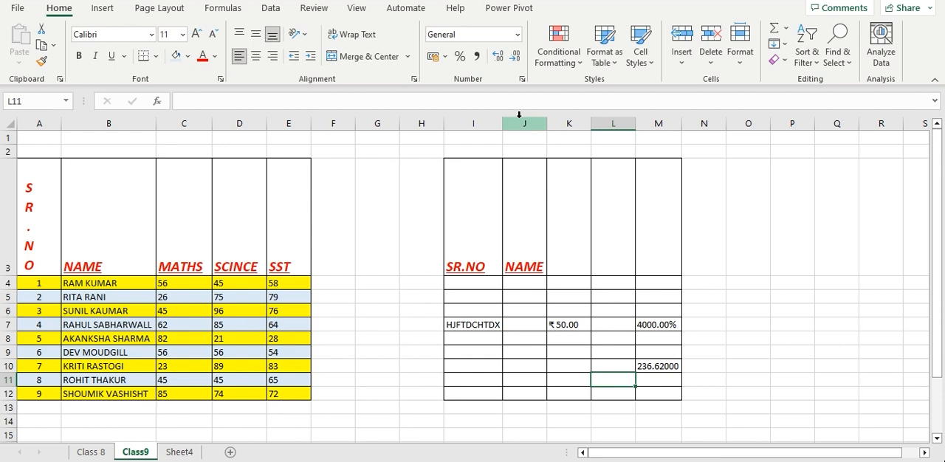
pyautogui.write('562.8526')
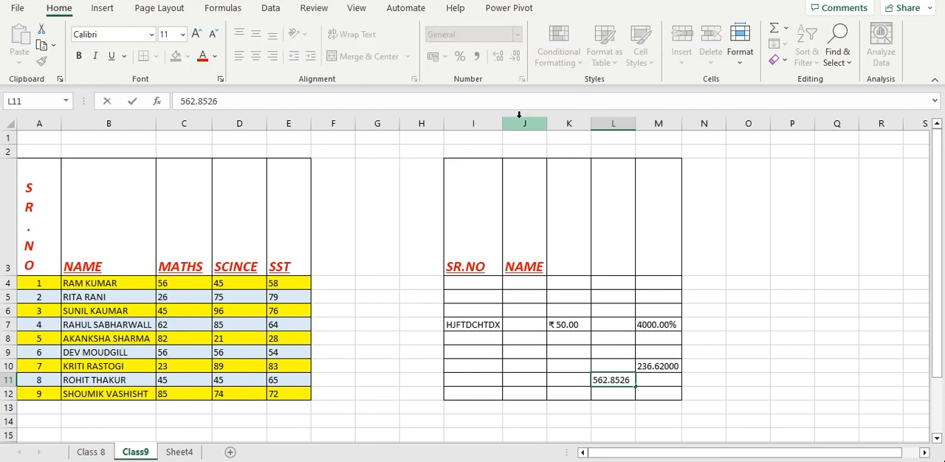
pyautogui.click(738, 378)
pyautogui.click(612, 380)
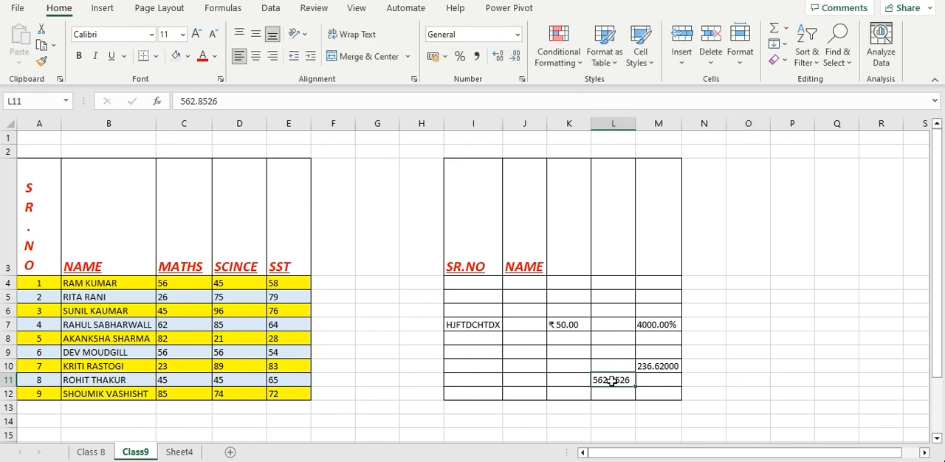
pyautogui.click(515, 57)
pyautogui.click(515, 56)
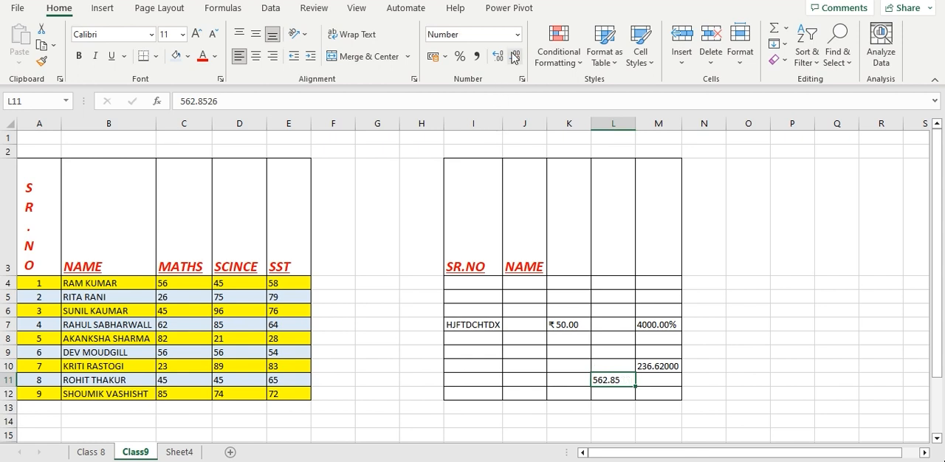
pyautogui.click(581, 65)
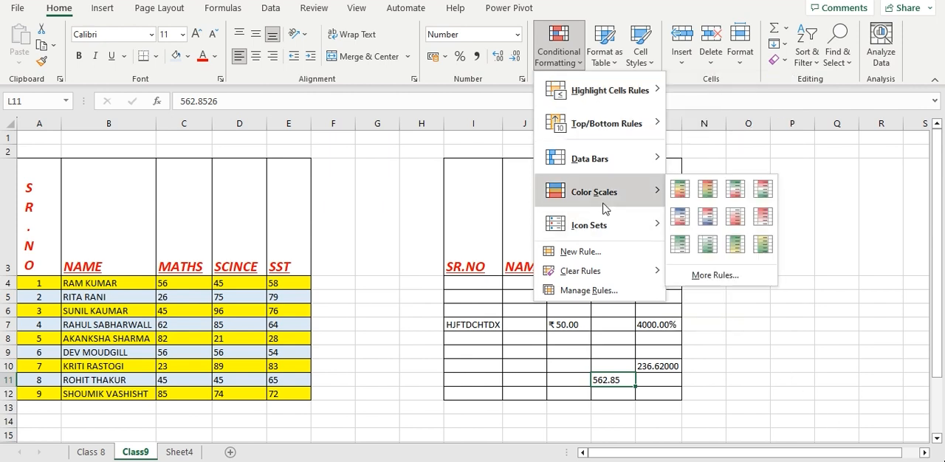
pyautogui.moveTo(616, 100)
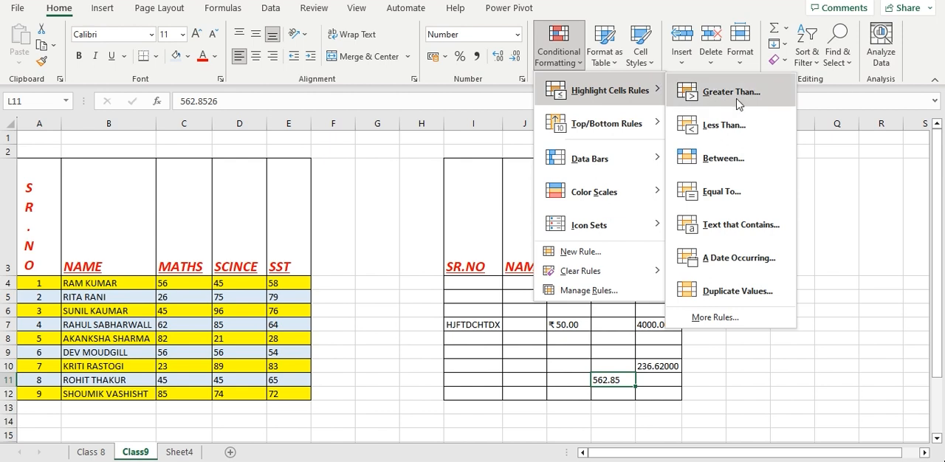
pyautogui.click(178, 455)
pyautogui.click(178, 453)
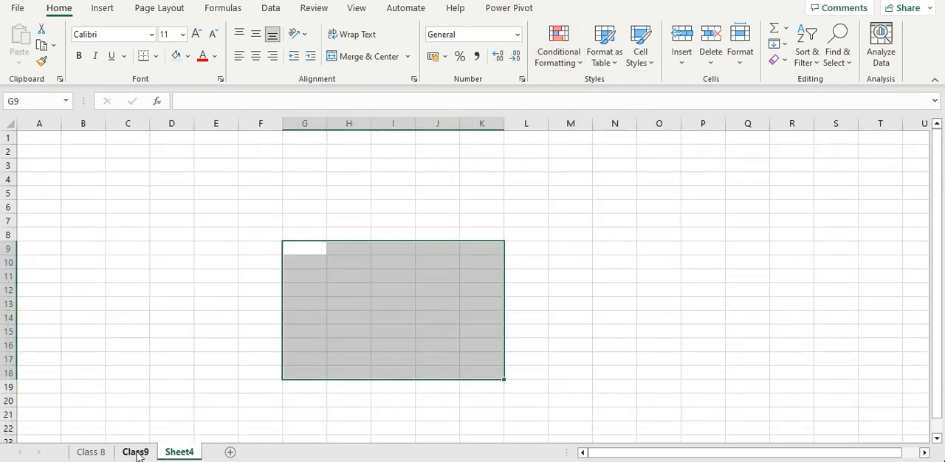
pyautogui.click(134, 452)
pyautogui.click(184, 325)
pyautogui.click(72, 297)
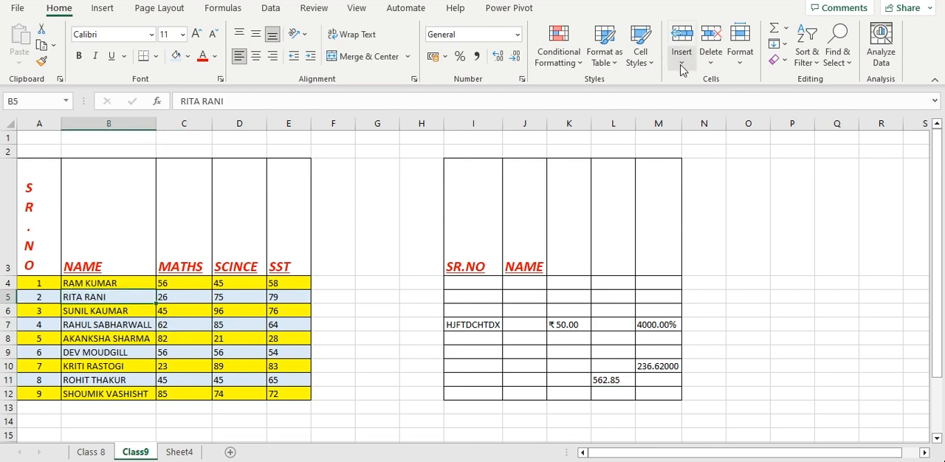
pyautogui.click(582, 68)
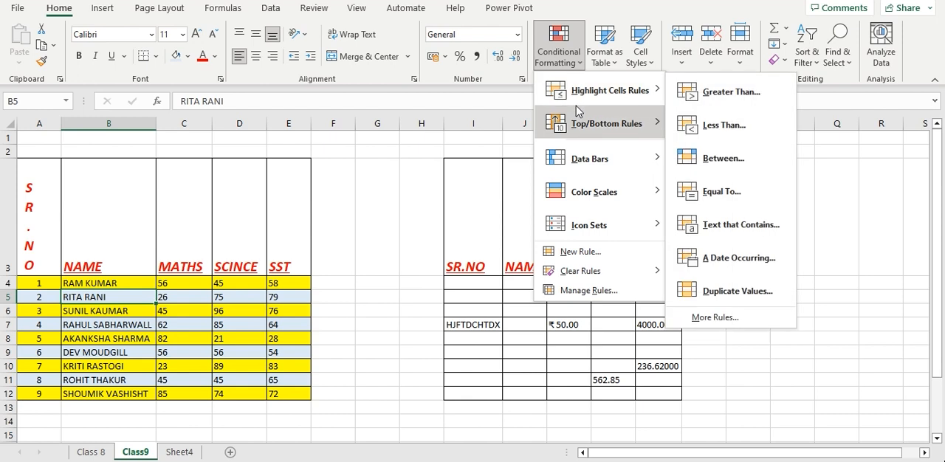
pyautogui.moveTo(578, 93)
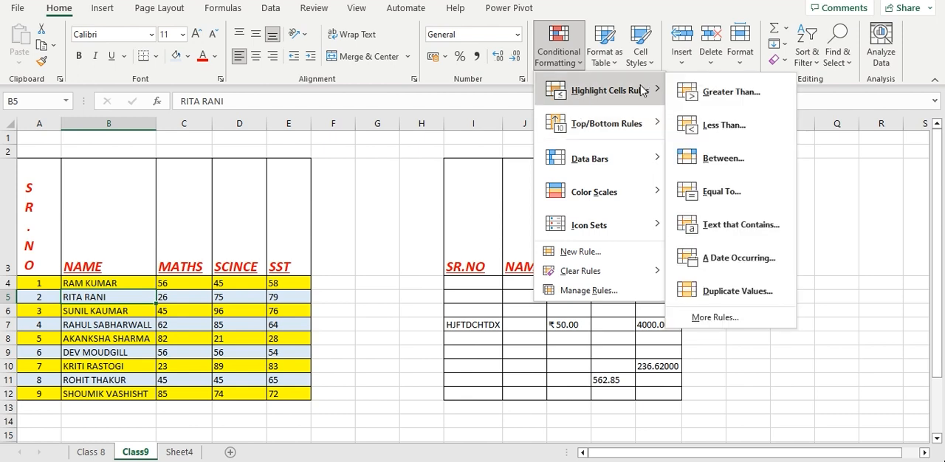
pyautogui.click(131, 304)
# Highlight cells greater than 74 in A4:E12 using conditional formatting with Light Red Fill with Dark Red Text
pyautogui.moveTo(33, 283); pyautogui.dragTo(292, 394)
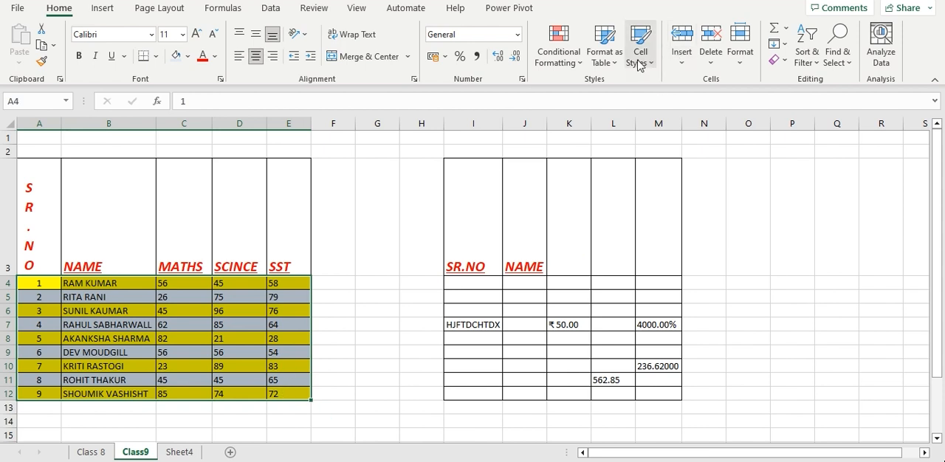
pyautogui.click(579, 64)
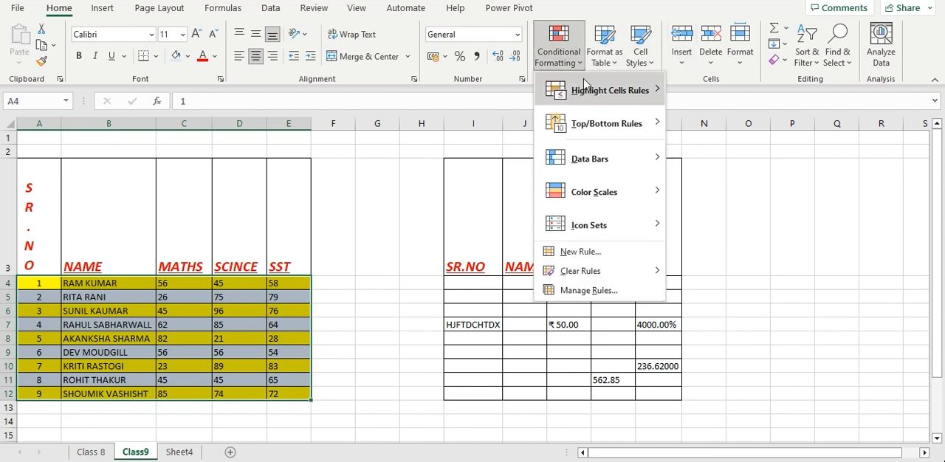
pyautogui.moveTo(585, 92)
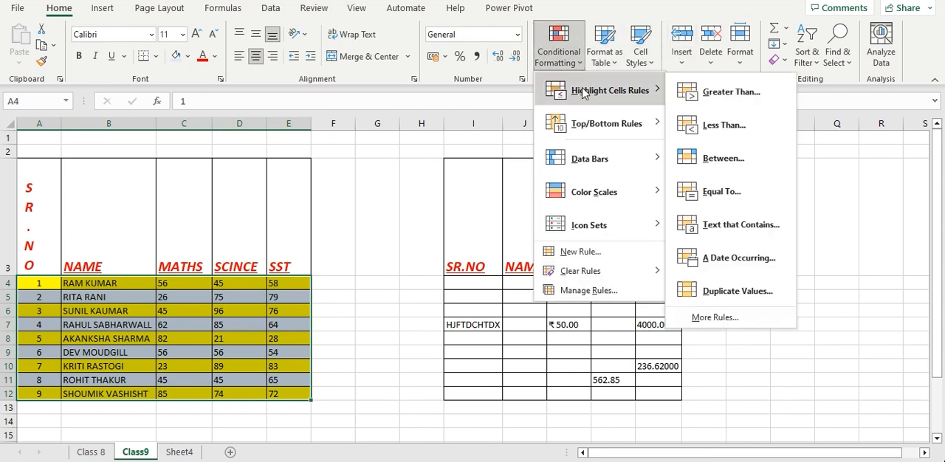
pyautogui.click(723, 93)
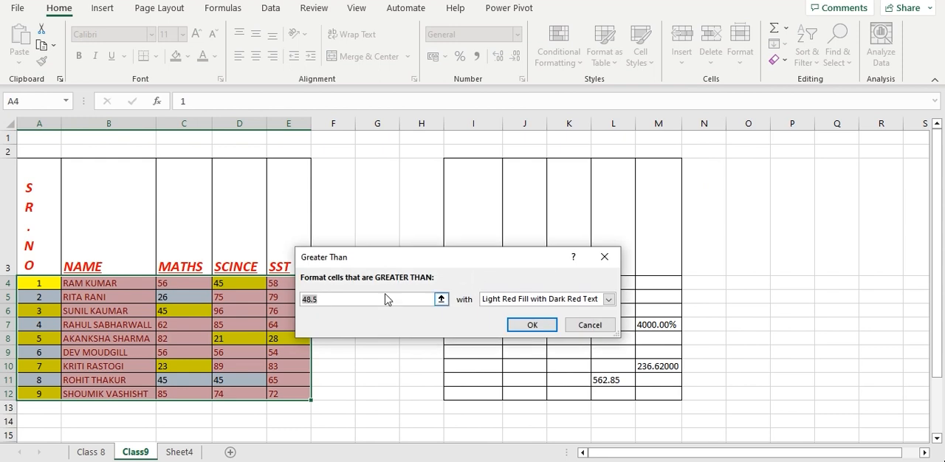
pyautogui.write('74')
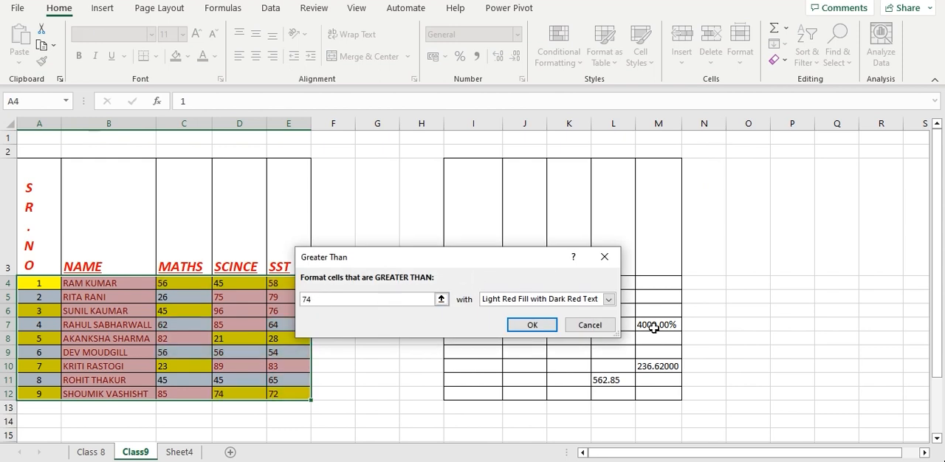
pyautogui.click(533, 325)
pyautogui.click(337, 433)
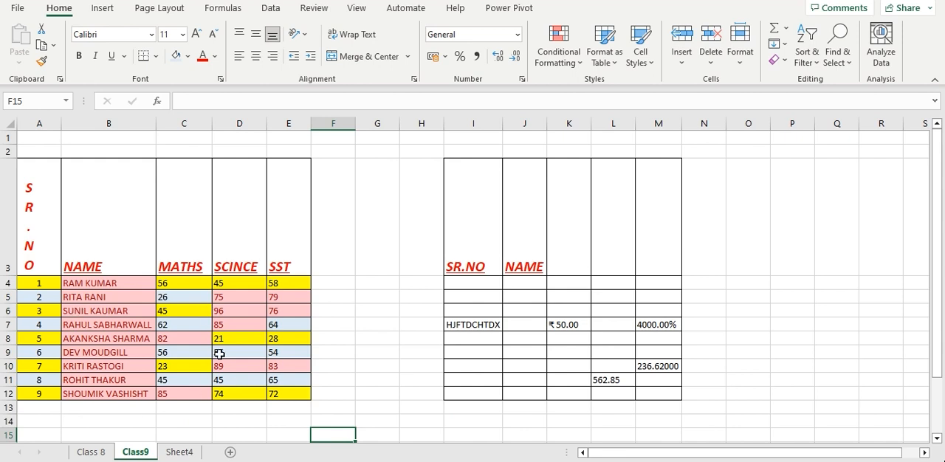
# Try to add an Equal To 45 highlight rule with only the empty cell F15 selected
pyautogui.click(559, 51)
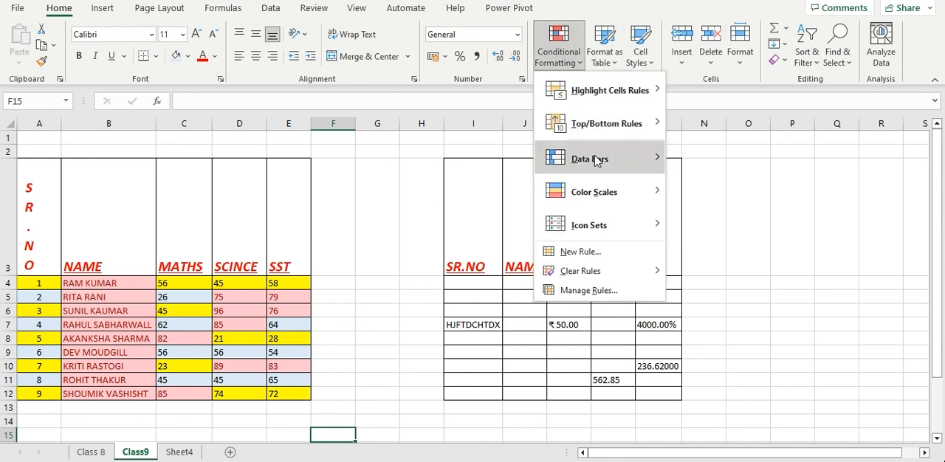
pyautogui.moveTo(615, 96)
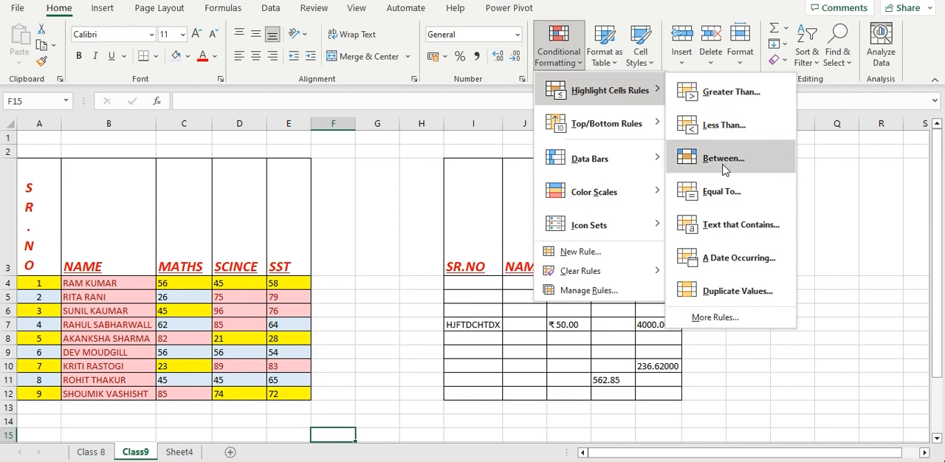
pyautogui.click(721, 190)
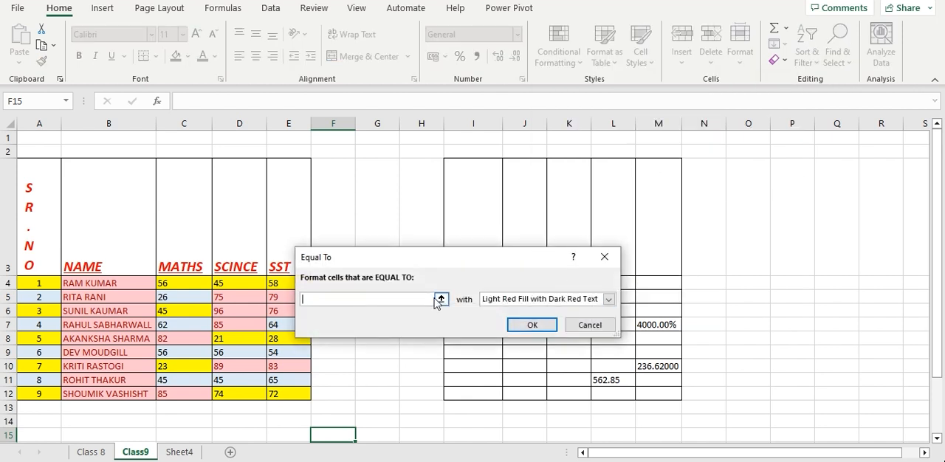
pyautogui.click(544, 327)
# Highlight cells equal to 45 in A4:E13 using conditional formatting with Light Red Fill with Dark Red Text
pyautogui.moveTo(22, 284); pyautogui.dragTo(291, 406)
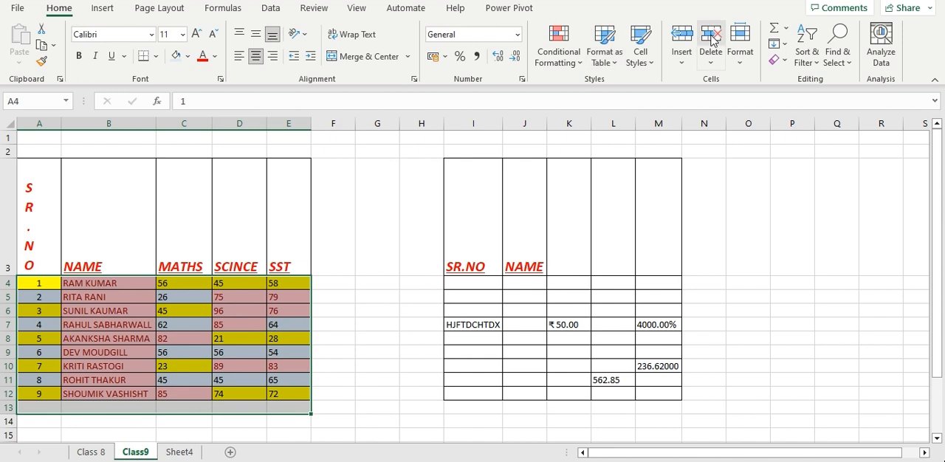
pyautogui.click(578, 70)
pyautogui.moveTo(659, 91)
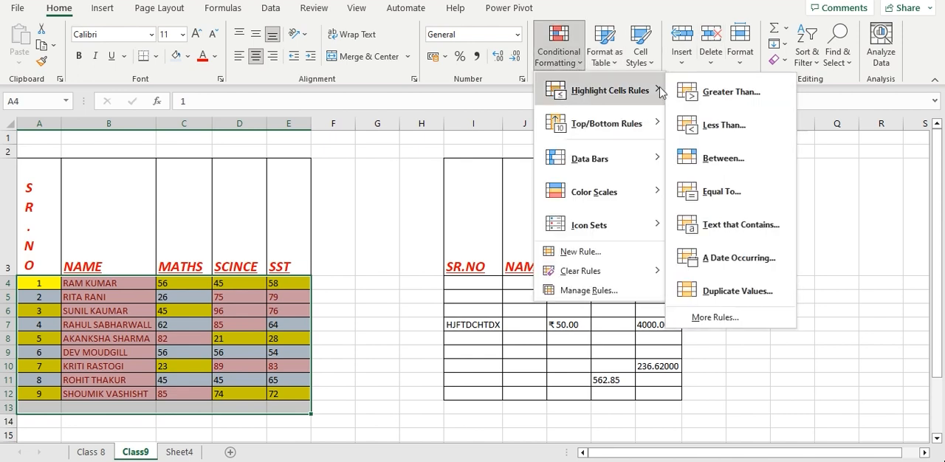
pyautogui.click(724, 192)
pyautogui.write('45')
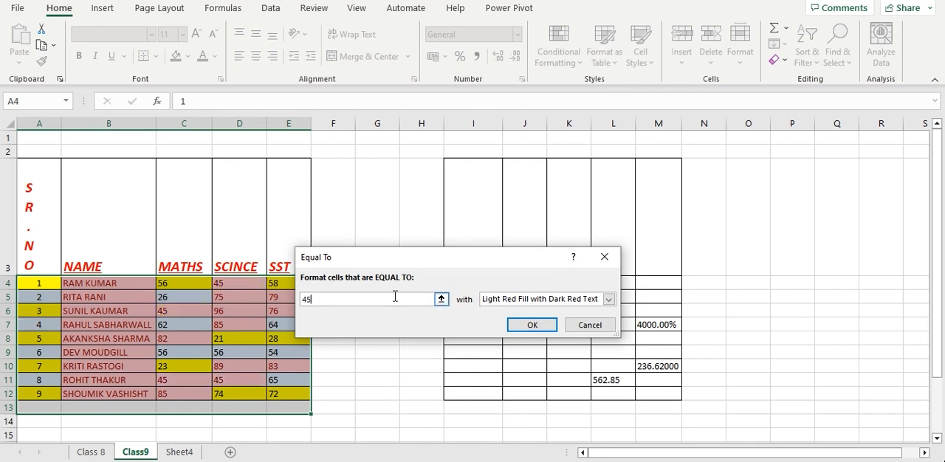
pyautogui.click(531, 325)
pyautogui.click(373, 407)
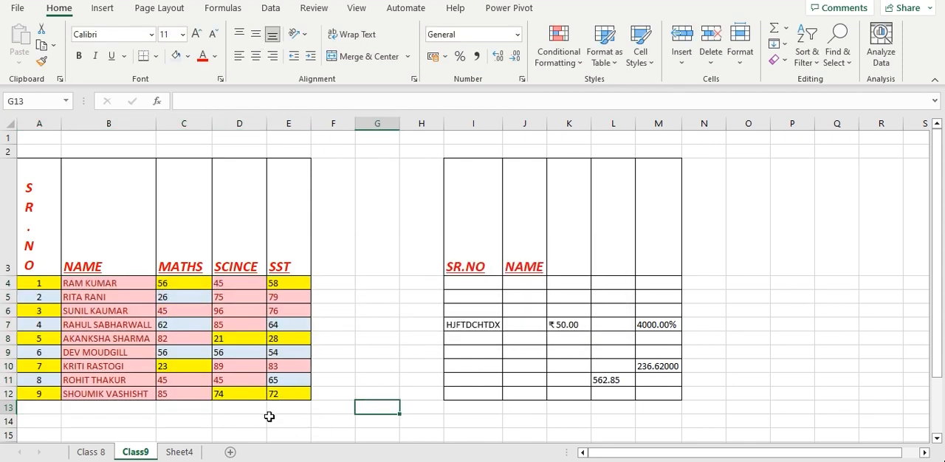
pyautogui.scroll(-1, 295, 415)
pyautogui.click(162, 332)
pyautogui.scroll(1, 334, 254)
pyautogui.scroll(1, 334, 254)
pyautogui.click(585, 65)
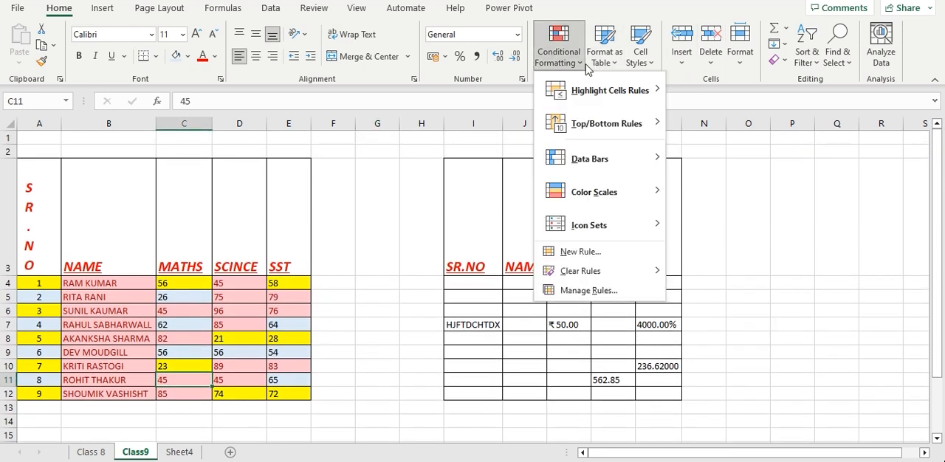
pyautogui.moveTo(591, 132)
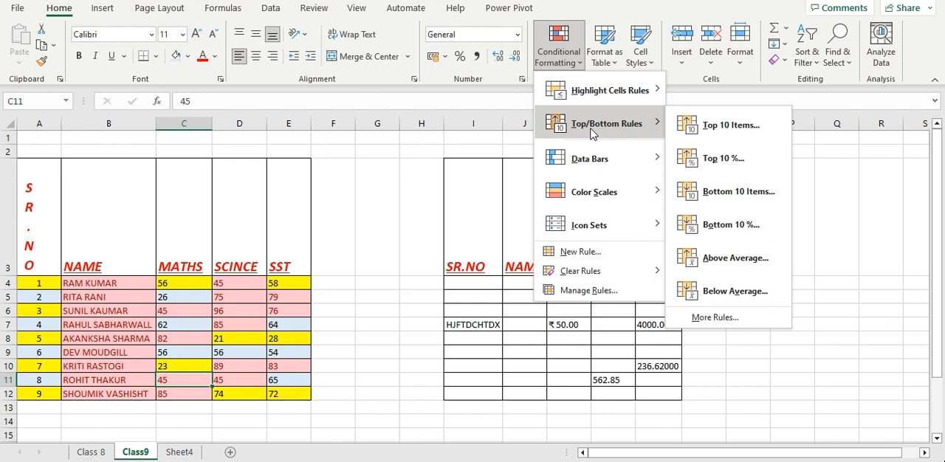
pyautogui.click(186, 281)
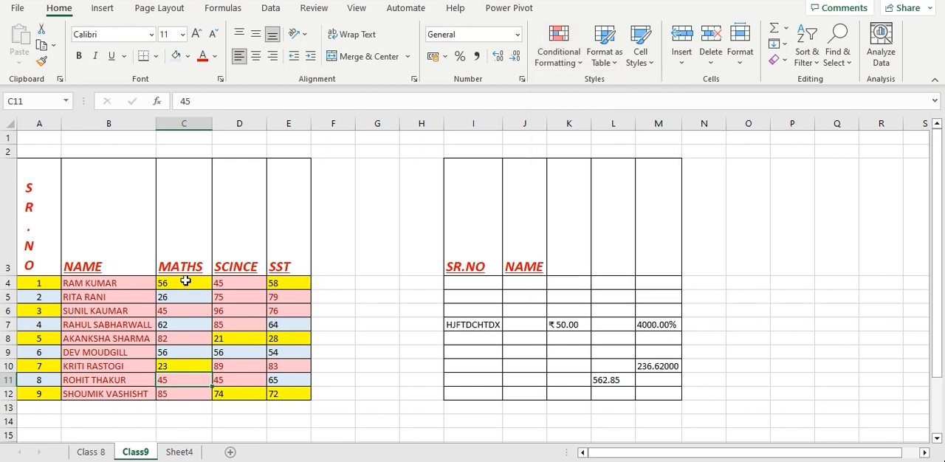
# Format the top 10 items among the marks in C4:E12 with Green Fill with Dark Green Text
pyautogui.moveTo(175, 283); pyautogui.dragTo(286, 392)
pyautogui.click(559, 46)
pyautogui.moveTo(571, 191)
pyautogui.moveTo(624, 124)
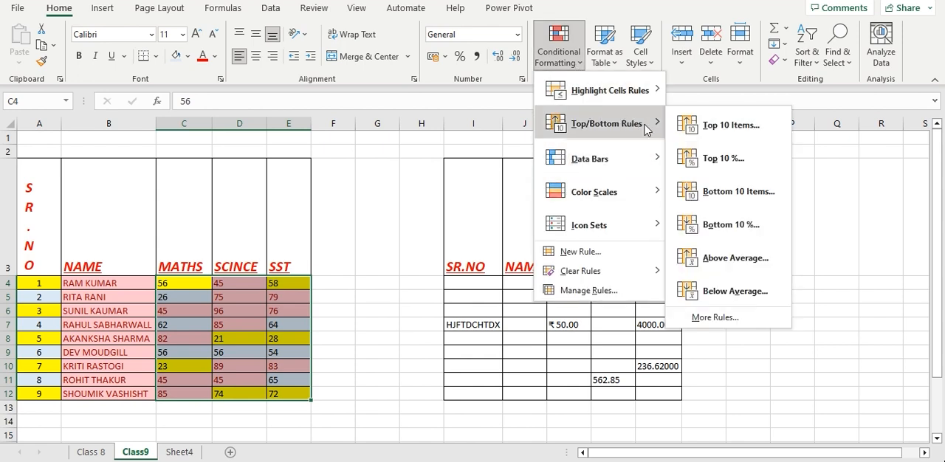
pyautogui.click(707, 126)
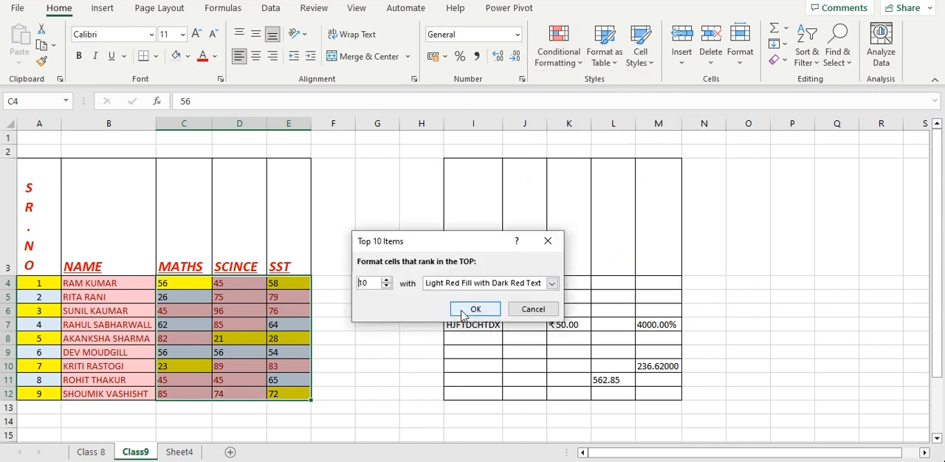
pyautogui.click(551, 283)
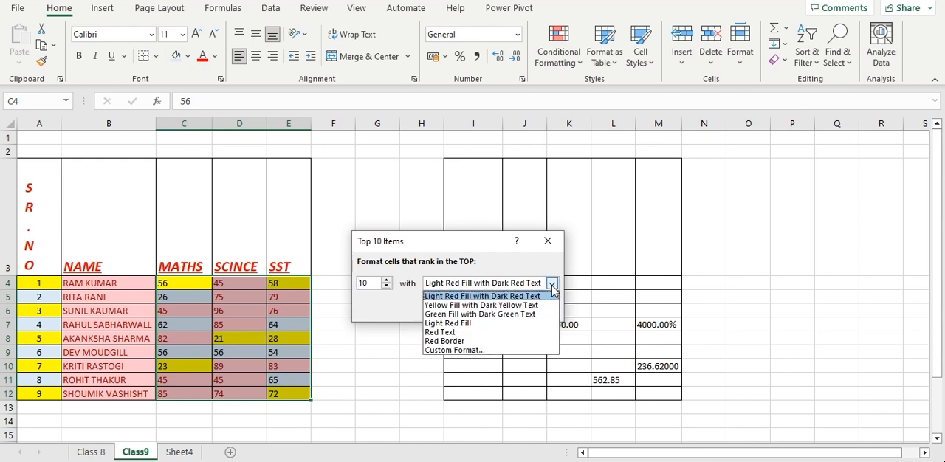
pyautogui.click(461, 314)
pyautogui.click(466, 310)
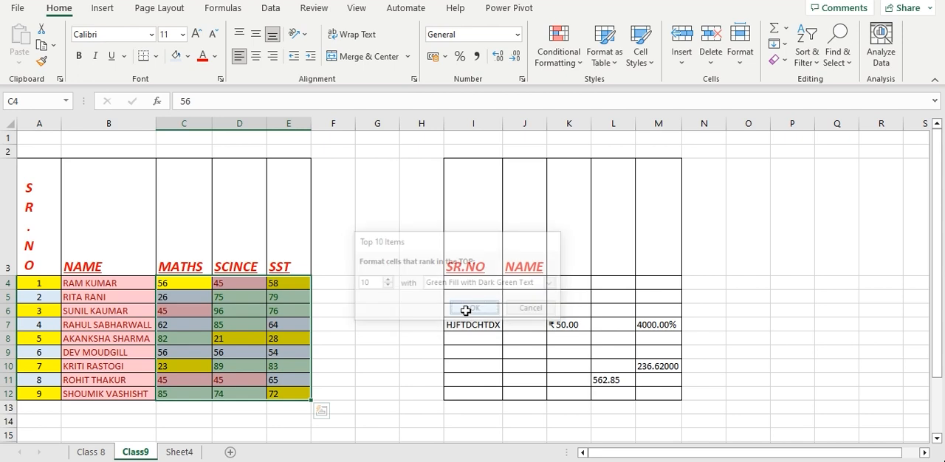
pyautogui.click(387, 375)
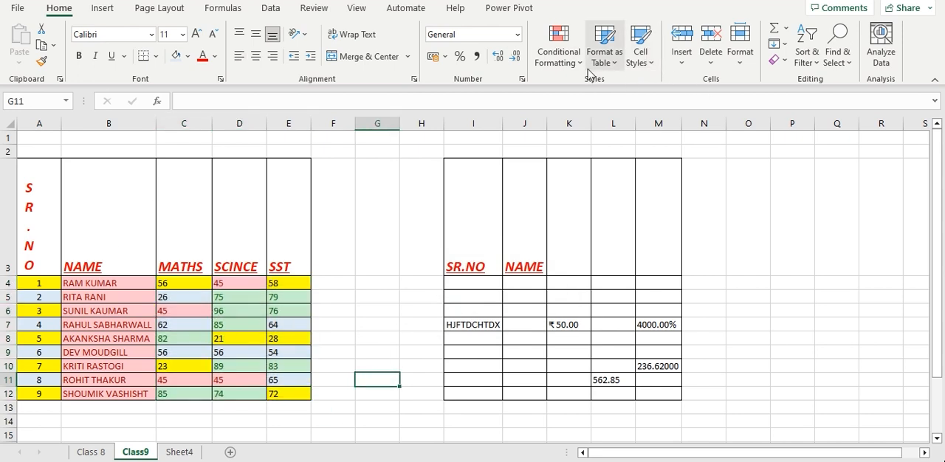
# Try to apply gradient-fill data bars with only the empty cell G11 selected
pyautogui.click(559, 52)
pyautogui.moveTo(635, 125)
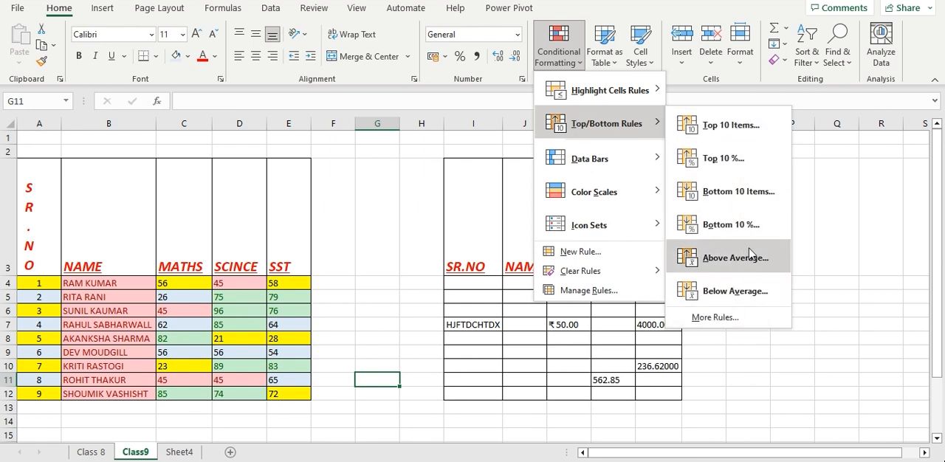
pyautogui.moveTo(652, 161)
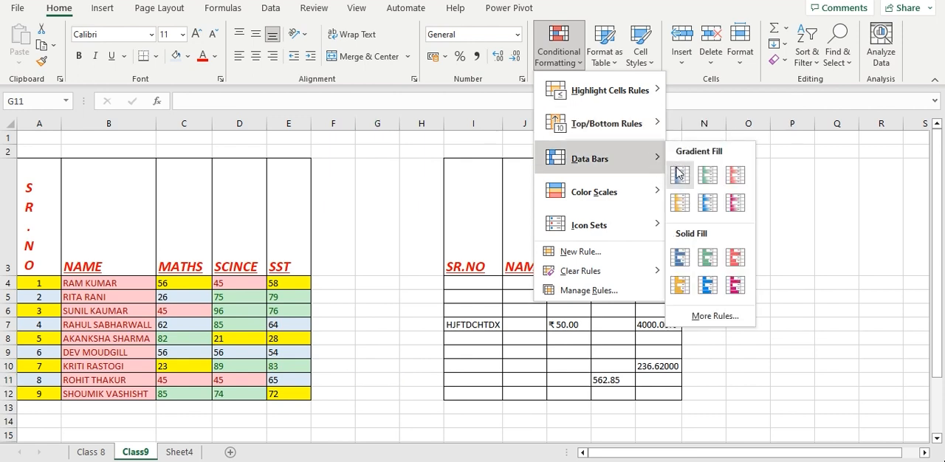
pyautogui.click(675, 167)
# Apply blue gradient-fill data bars to B4:E12 with conditional formatting
pyautogui.click(58, 325)
pyautogui.moveTo(89, 283); pyautogui.dragTo(285, 393)
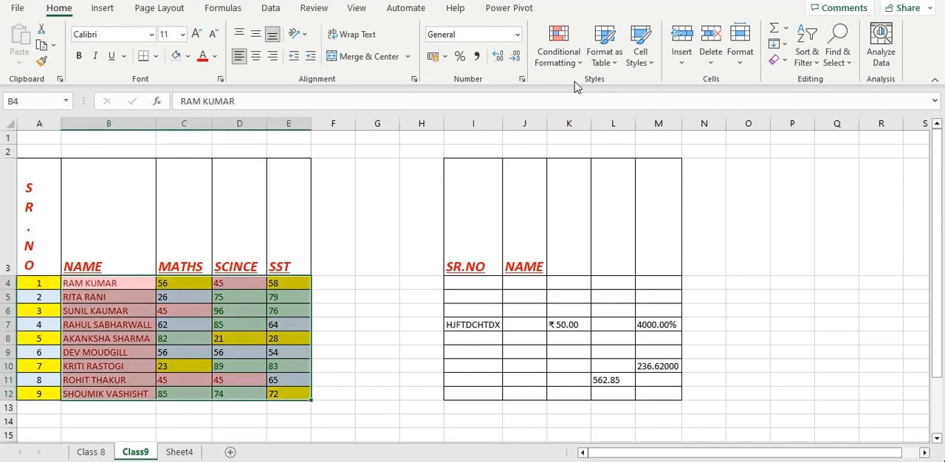
pyautogui.click(561, 53)
pyautogui.moveTo(569, 161)
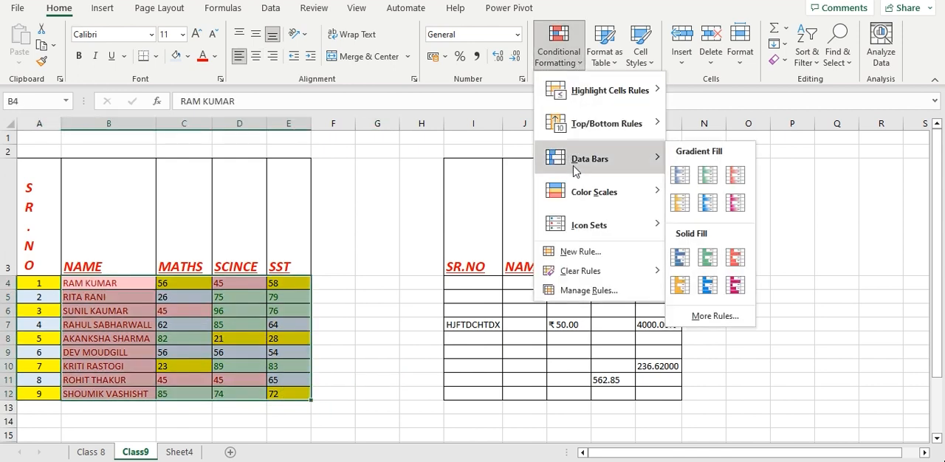
pyautogui.click(676, 168)
pyautogui.click(288, 297)
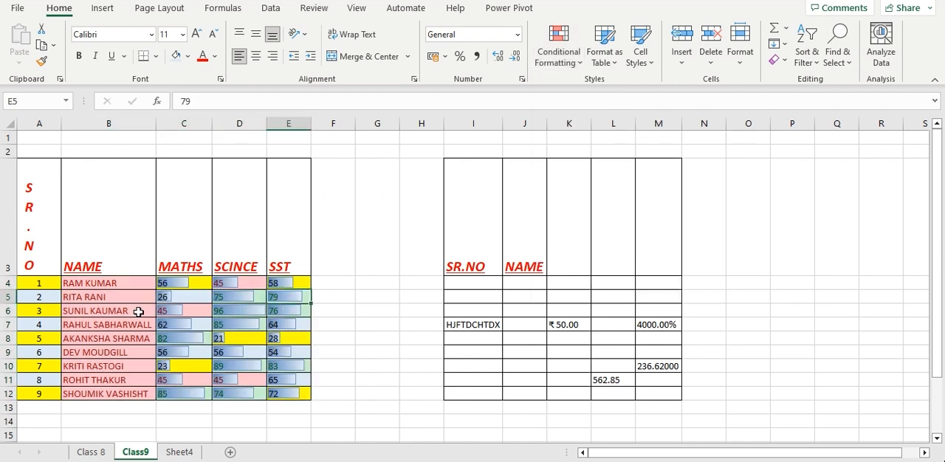
# Try to apply the four colored arrows icon set with only cell E5 selected
pyautogui.click(570, 59)
pyautogui.moveTo(585, 236)
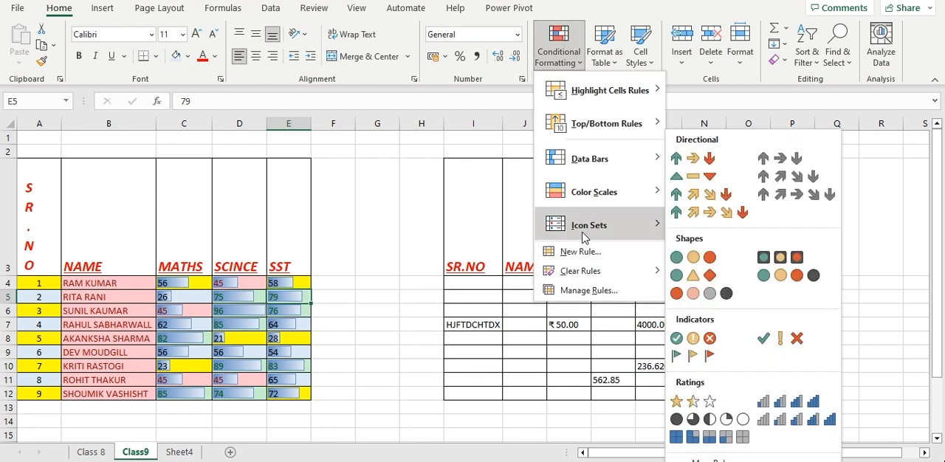
pyautogui.click(673, 192)
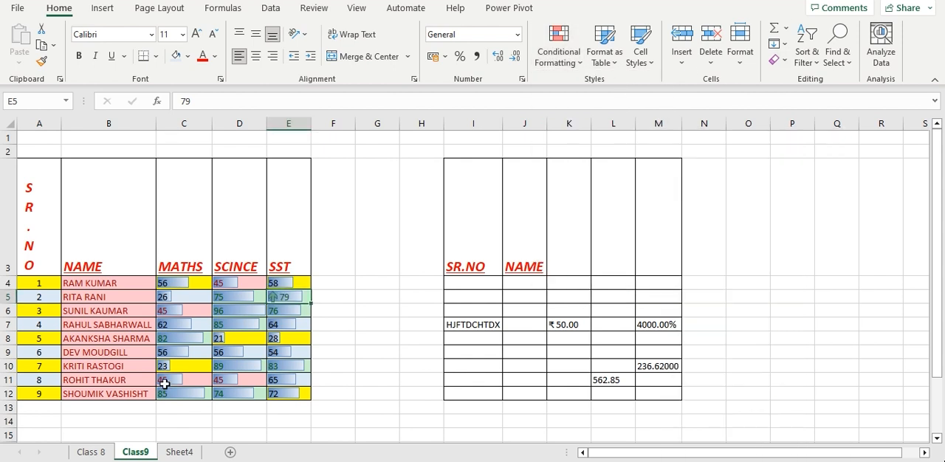
pyautogui.moveTo(161, 284); pyautogui.dragTo(268, 393)
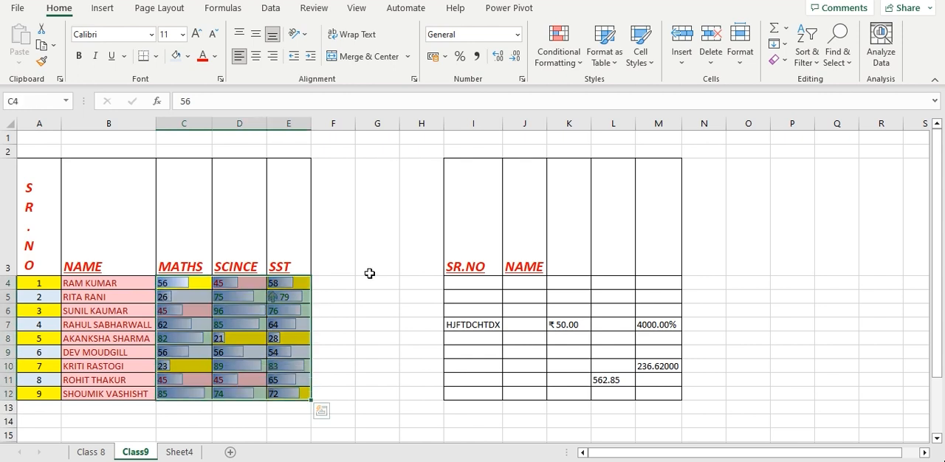
# Undo the icon set on E5 and the data bars applied to B4:E12 and G11
pyautogui.hotkey('ctrl', 'z')
pyautogui.hotkey('ctrl', 'z')
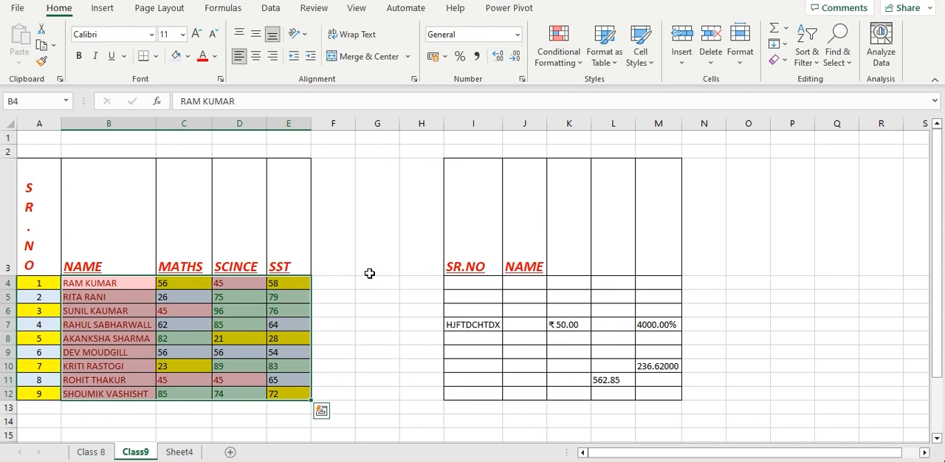
pyautogui.hotkey('ctrl', 'z')
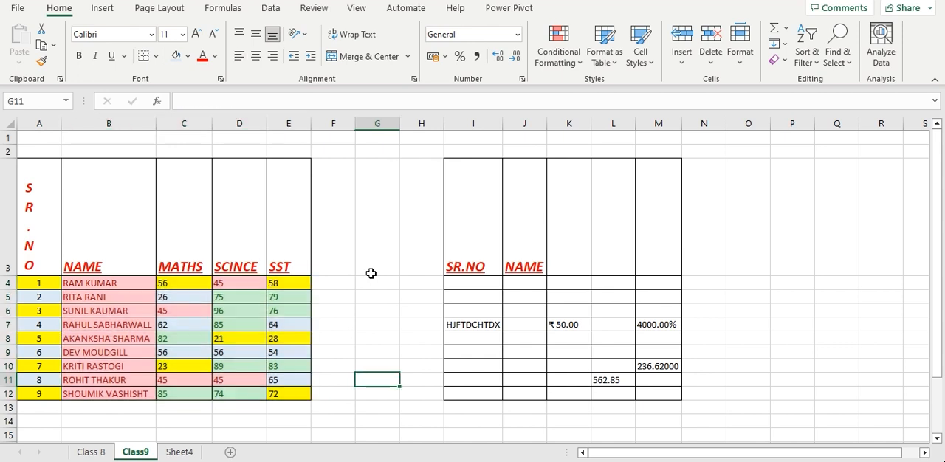
# Apply the four colored arrows directional icon set to the marks in C4:E12
pyautogui.click(411, 236)
pyautogui.click(559, 46)
pyautogui.press('Escape')
pyautogui.moveTo(172, 287); pyautogui.dragTo(276, 395)
pyautogui.click(562, 53)
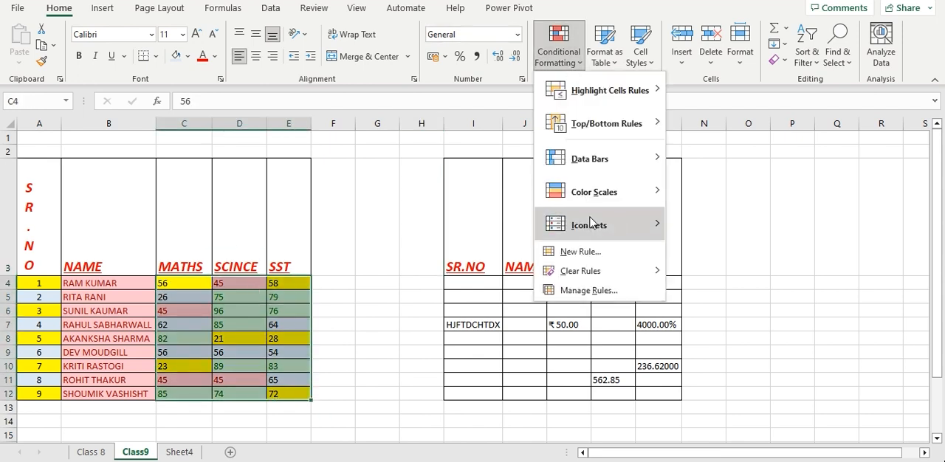
pyautogui.moveTo(583, 224)
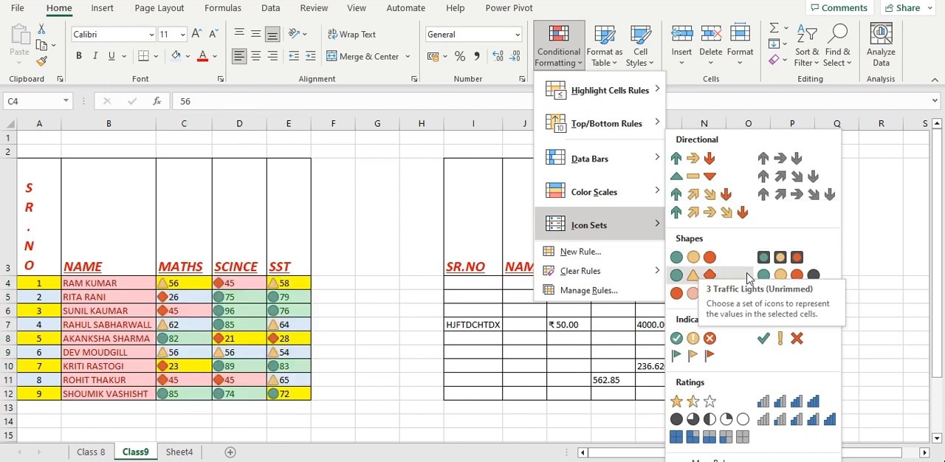
pyautogui.click(709, 192)
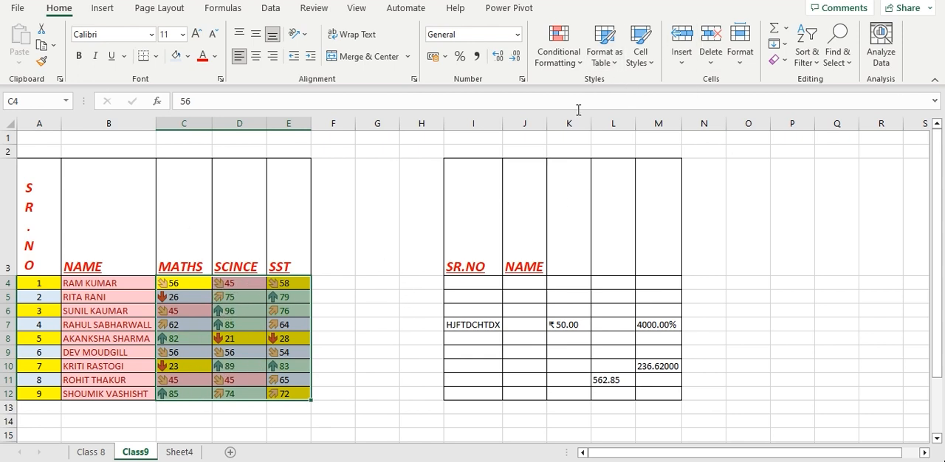
# Undo the arrow icon set on C4:E12 and deselect the marks
pyautogui.click(573, 68)
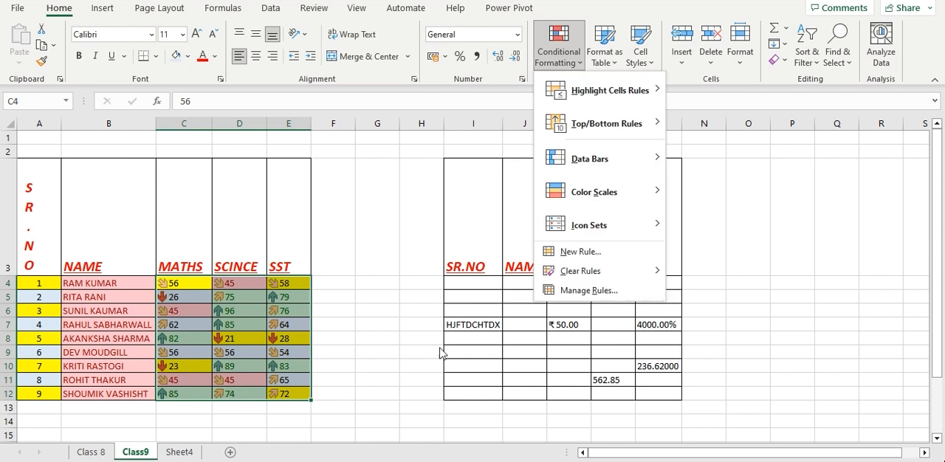
pyautogui.click(314, 404)
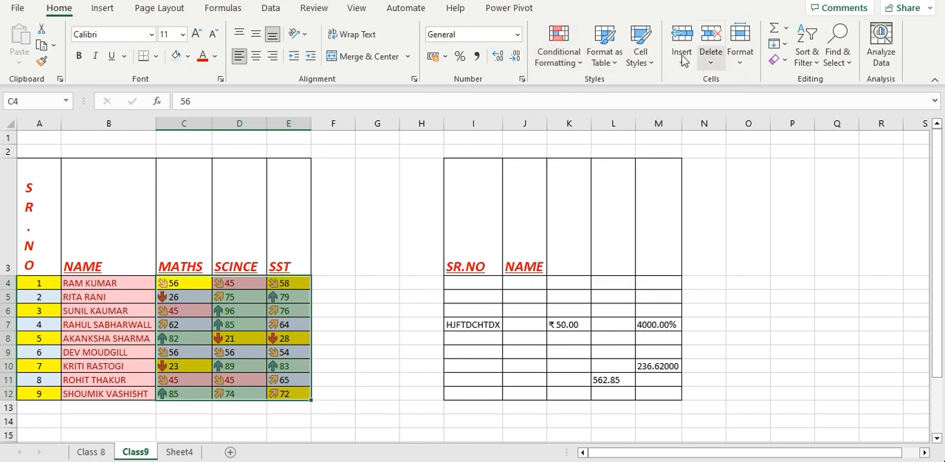
pyautogui.click(623, 64)
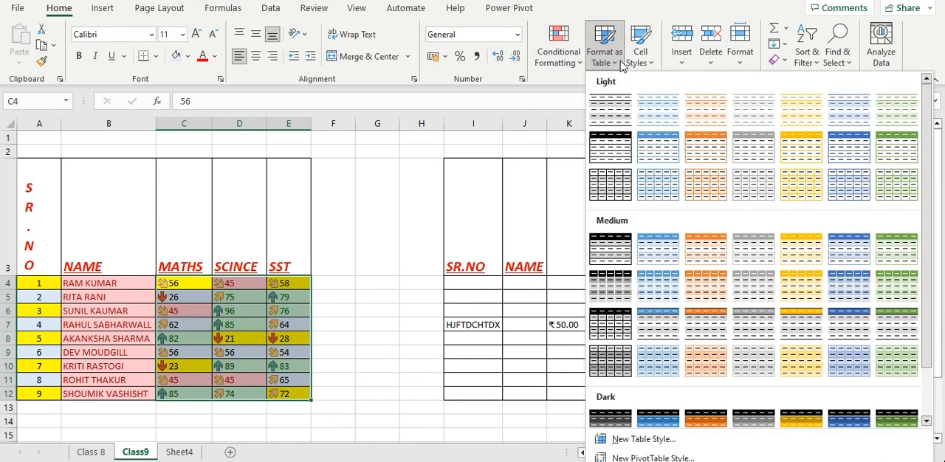
pyautogui.click(363, 325)
pyautogui.hotkey('ctrl', 'z')
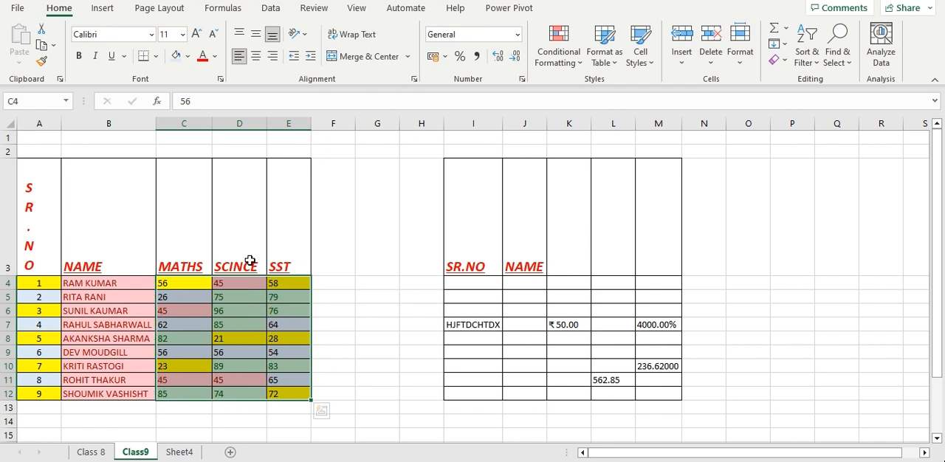
pyautogui.click(397, 270)
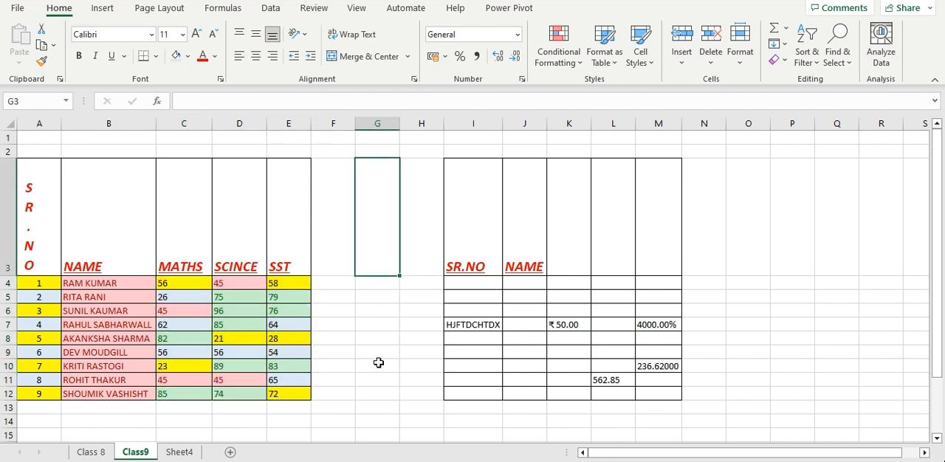
pyautogui.click(375, 363)
pyautogui.click(618, 65)
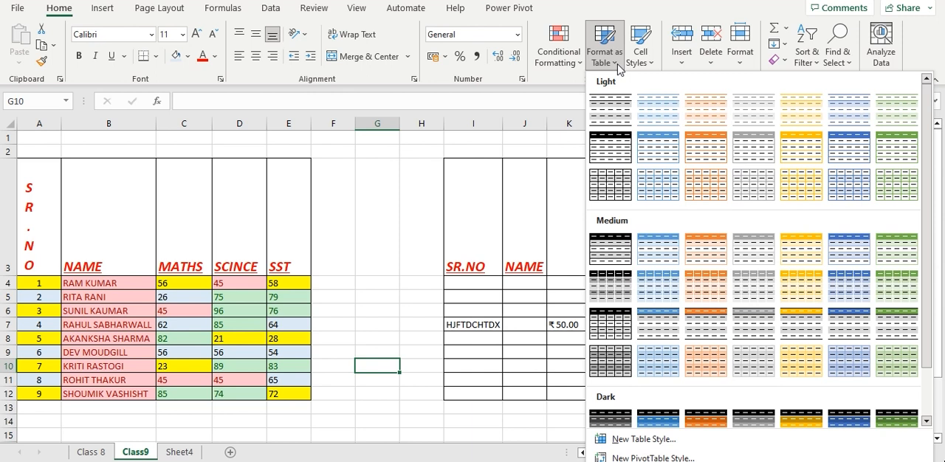
pyautogui.click(345, 319)
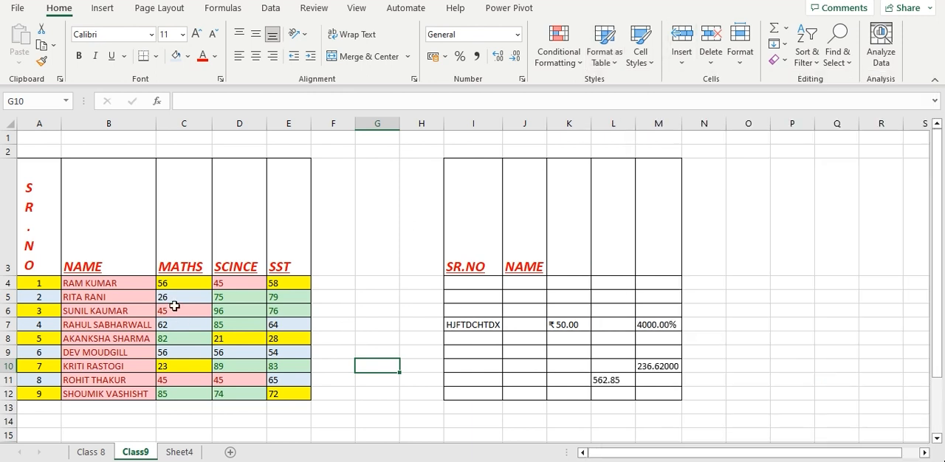
# Format A3:E12 as a table with headers, using the first black-and-white light table style
pyautogui.moveTo(45, 256); pyautogui.dragTo(274, 392)
pyautogui.click(617, 56)
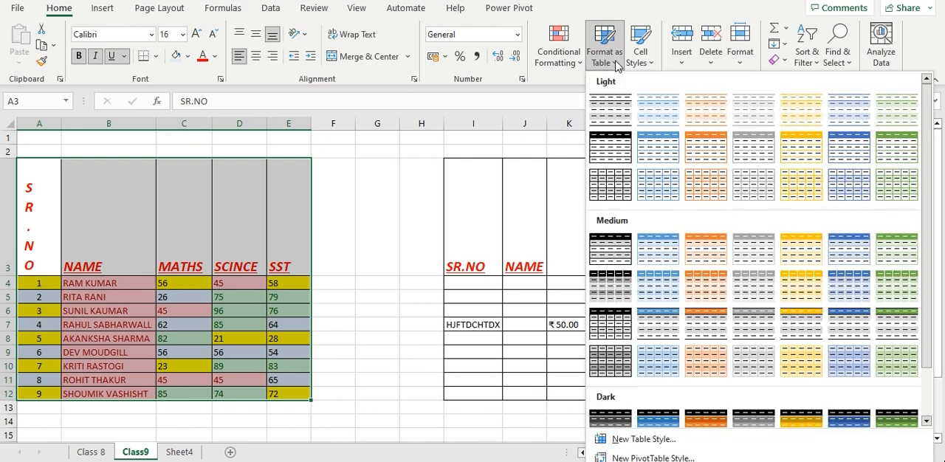
pyautogui.click(610, 117)
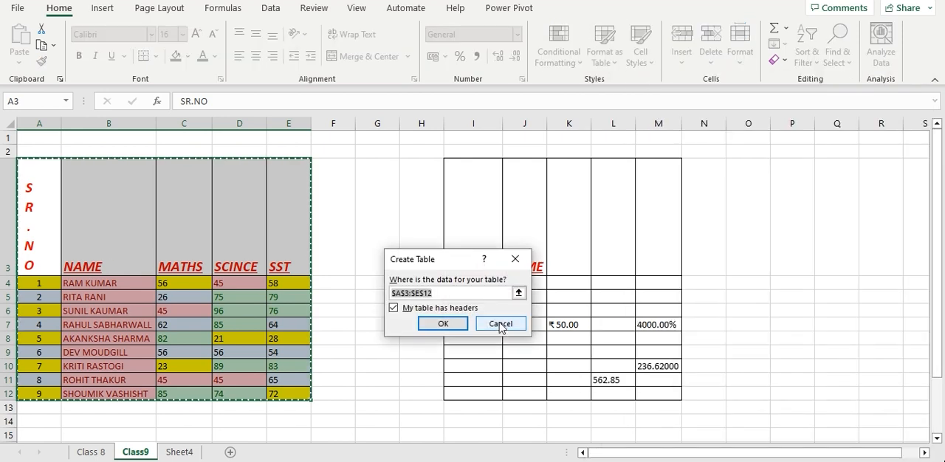
pyautogui.click(436, 325)
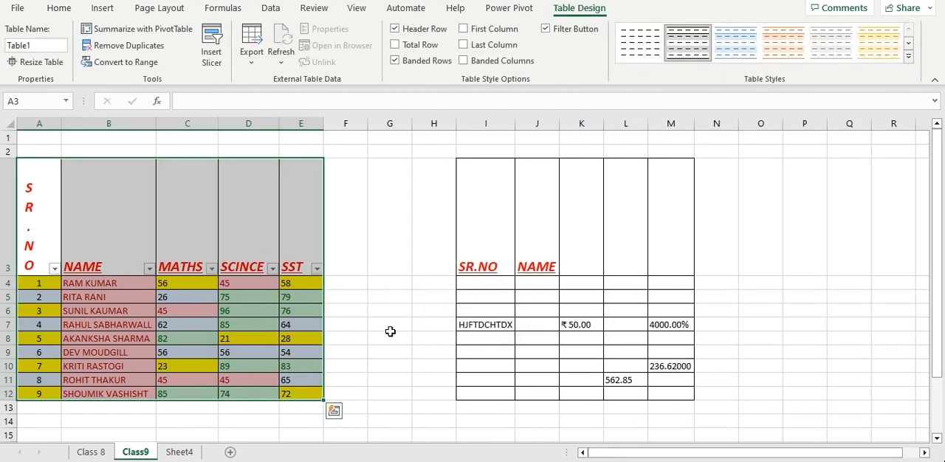
pyautogui.click(390, 336)
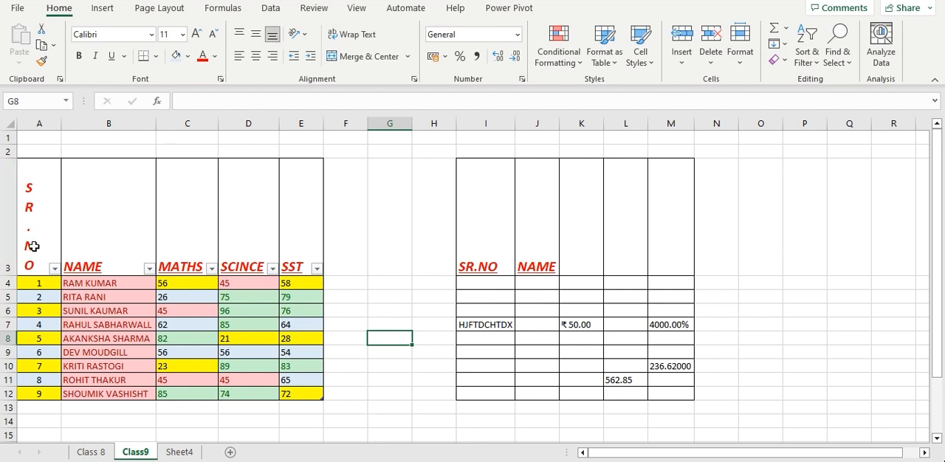
# Select the table A3:E12 and examine the available table styles and cell styles without applying one
pyautogui.moveTo(34, 247); pyautogui.dragTo(266, 238)
pyautogui.click(403, 394)
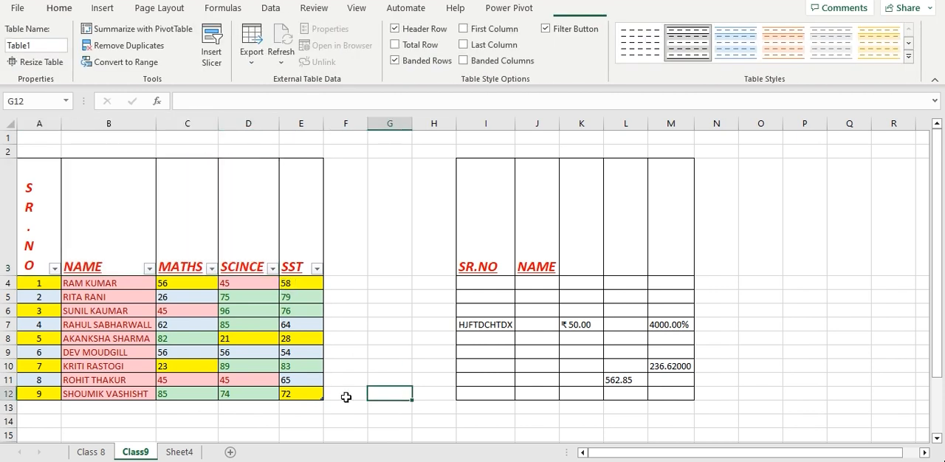
pyautogui.moveTo(28, 244); pyautogui.dragTo(295, 395)
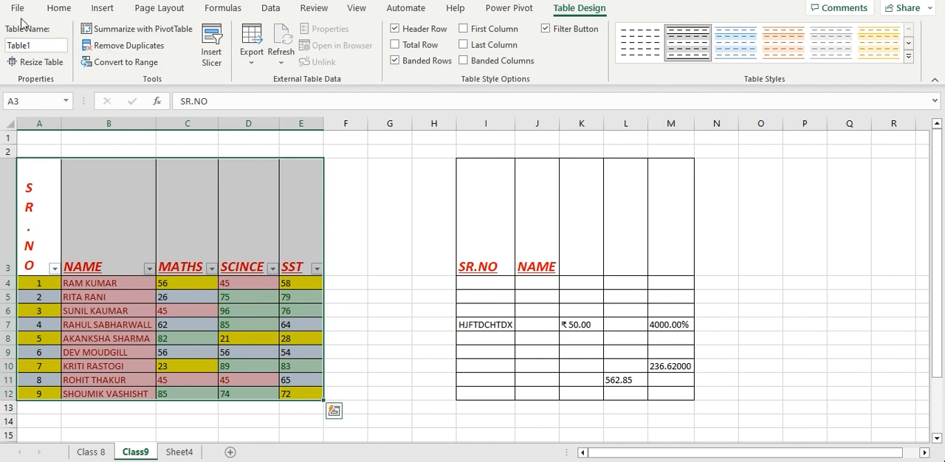
pyautogui.click(58, 8)
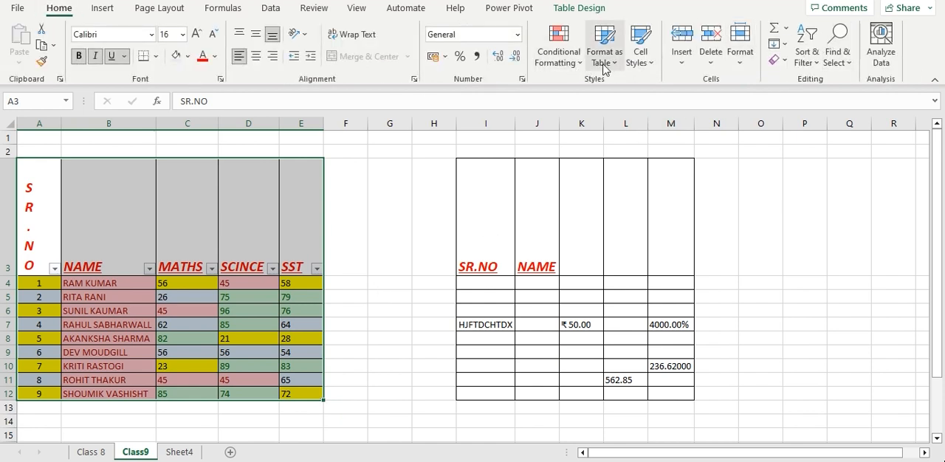
pyautogui.click(602, 65)
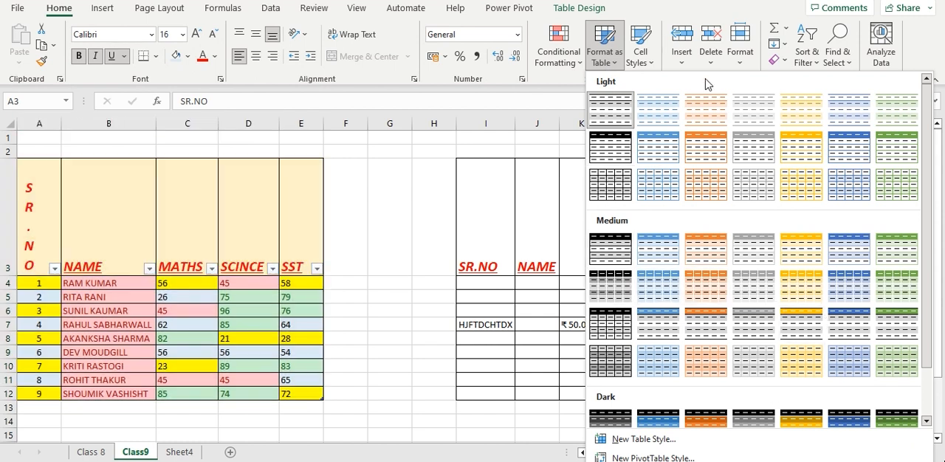
pyautogui.click(649, 63)
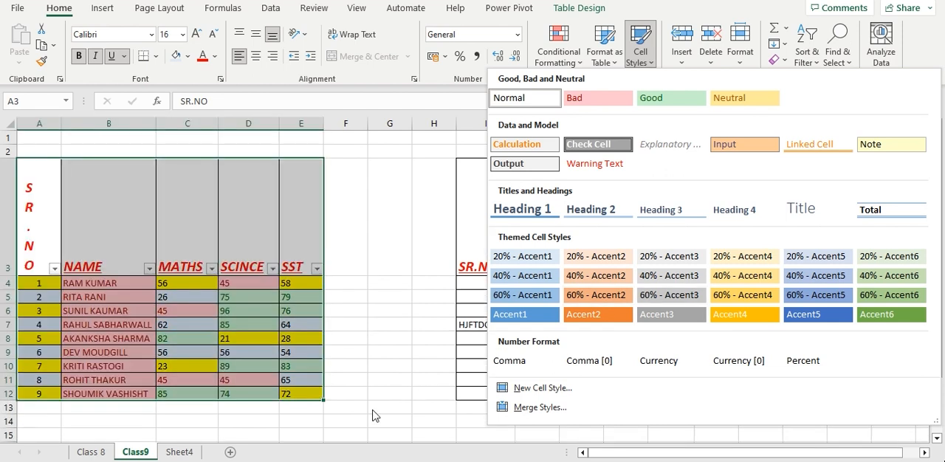
pyautogui.click(373, 414)
# Insert a blank sheet row above row 11
pyautogui.click(683, 59)
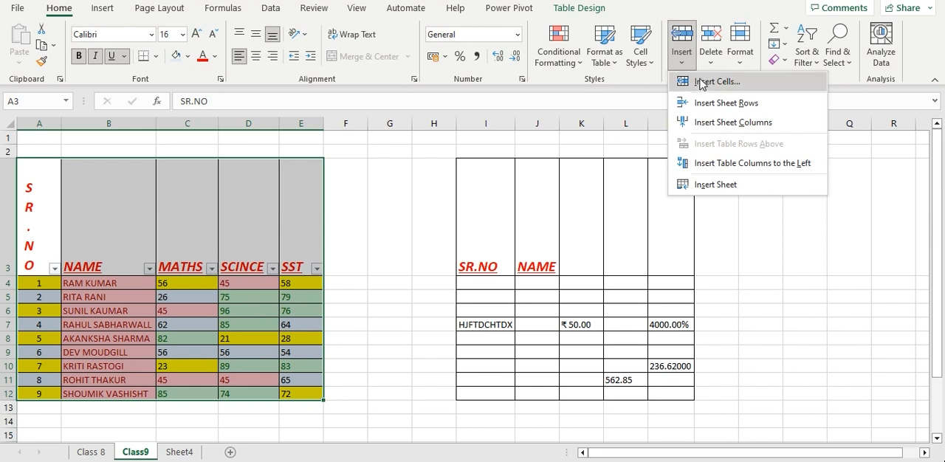
pyautogui.click(381, 293)
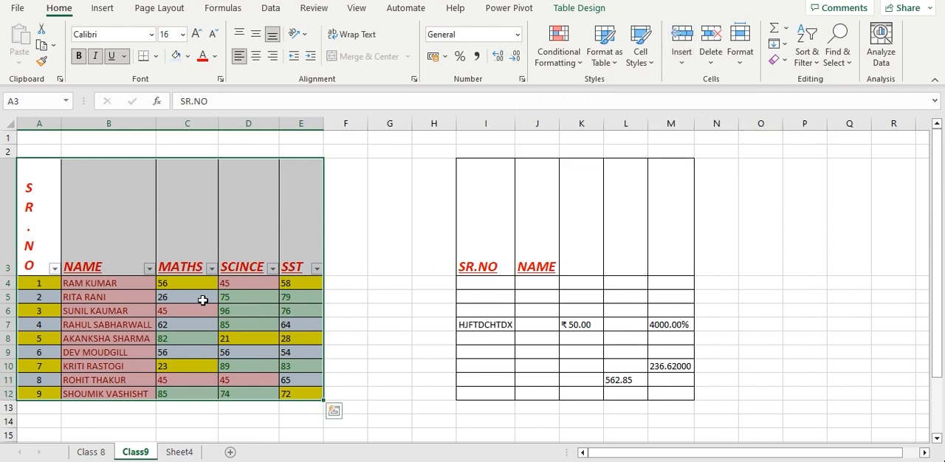
pyautogui.scroll(-1, 59, 395)
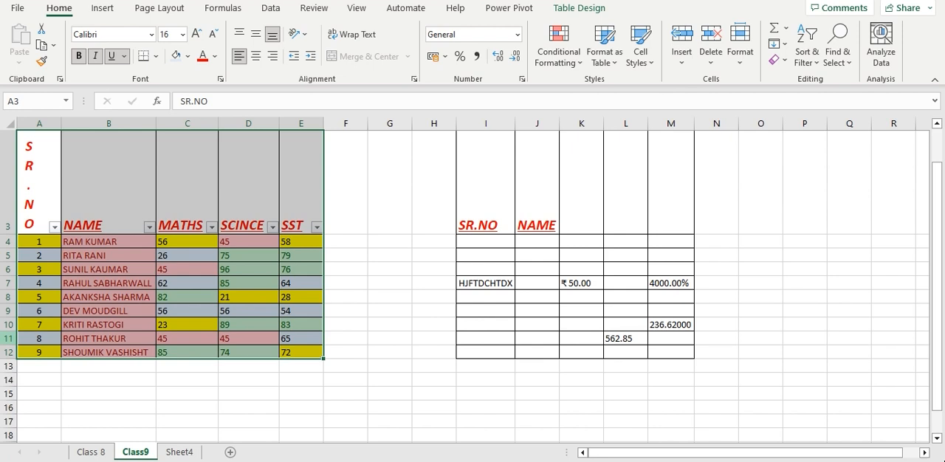
pyautogui.click(8, 339)
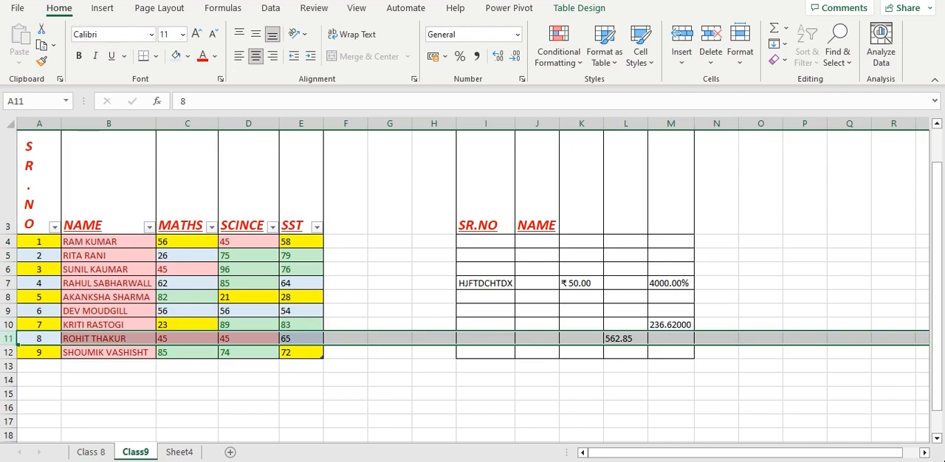
pyautogui.click(691, 65)
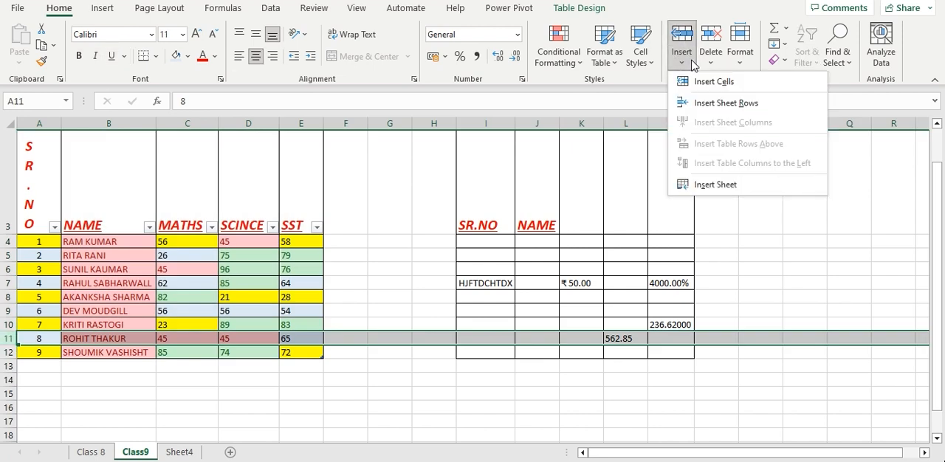
pyautogui.click(700, 99)
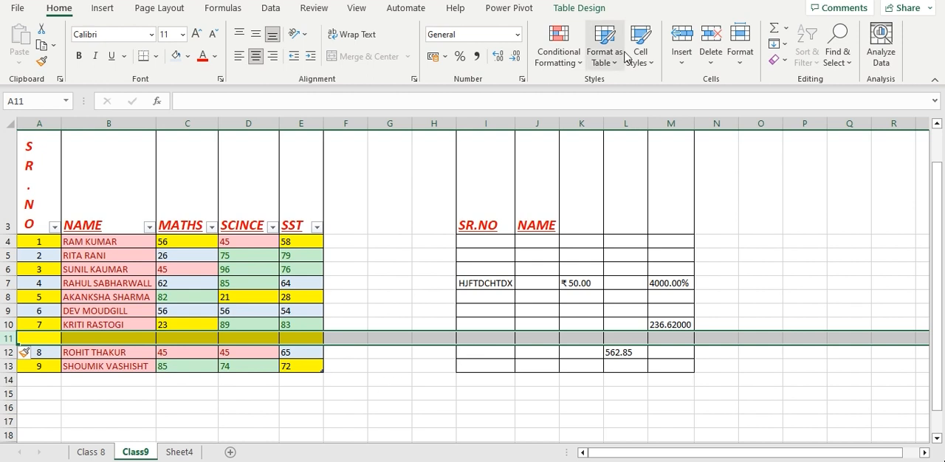
# Examine the insert and delete options for cells, rows, columns and sheets, both with row 11 selected and with a single cell selected
pyautogui.click(681, 65)
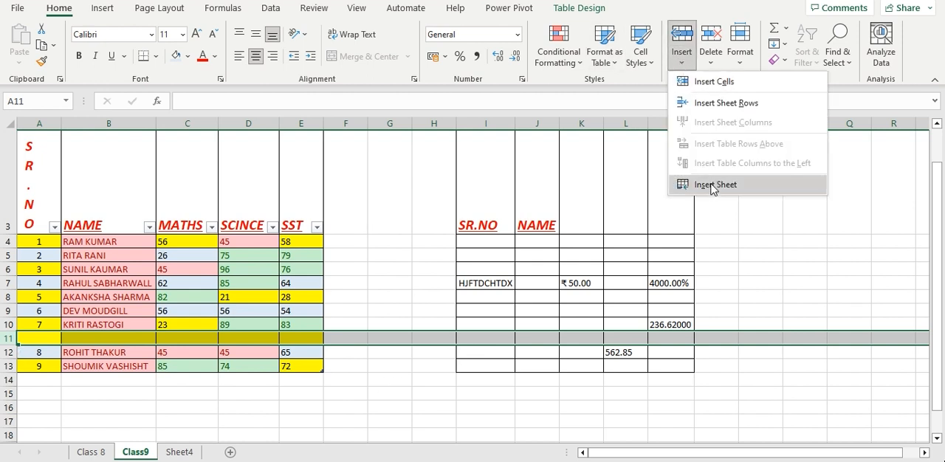
pyautogui.click(714, 68)
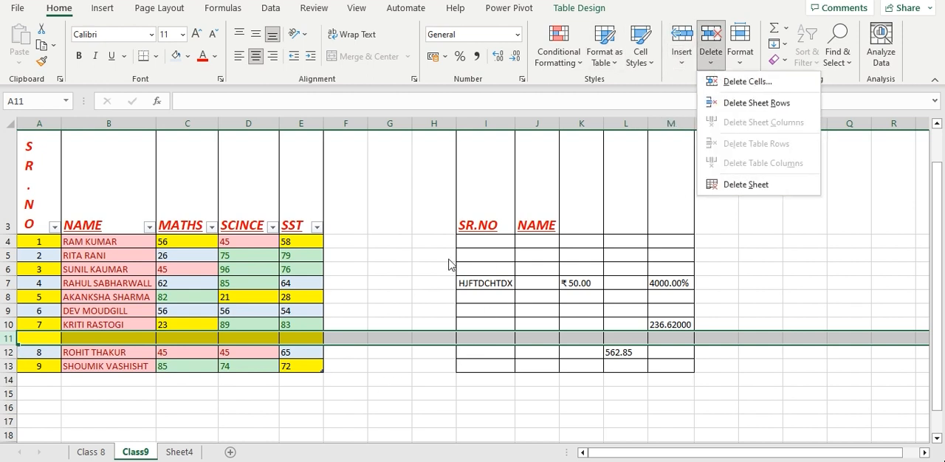
pyautogui.click(448, 265)
pyautogui.click(403, 302)
pyautogui.click(706, 65)
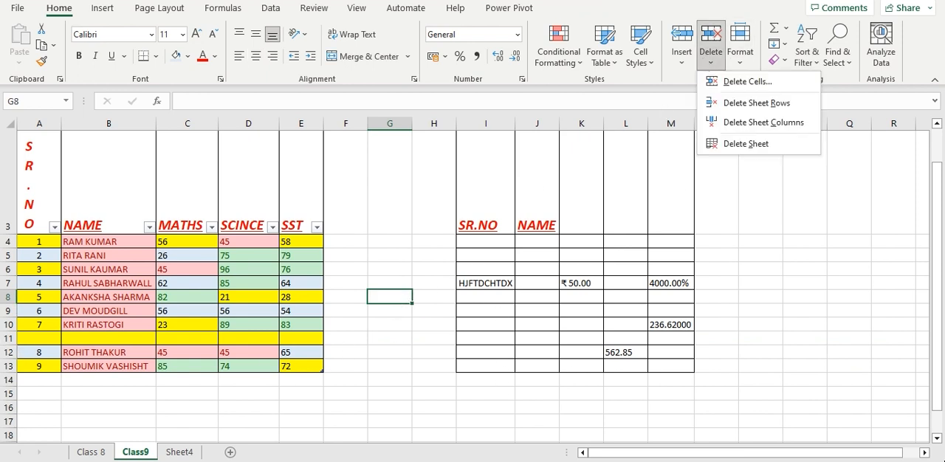
pyautogui.click(9, 338)
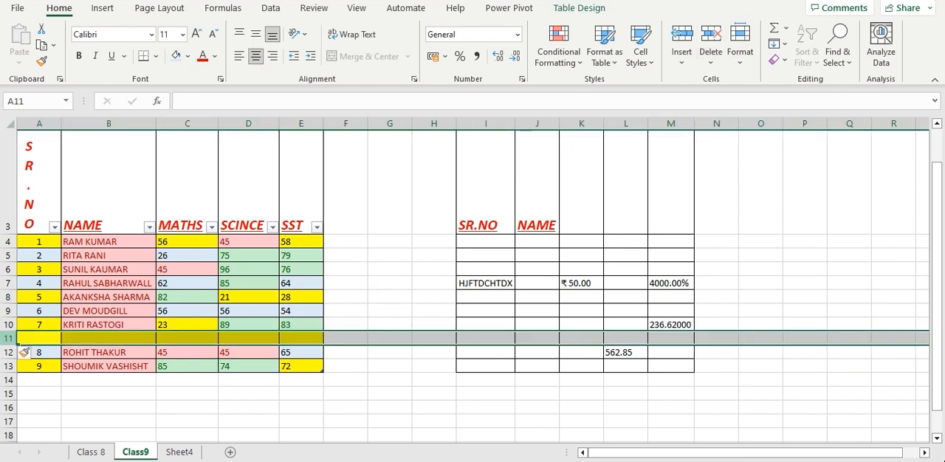
pyautogui.click(694, 70)
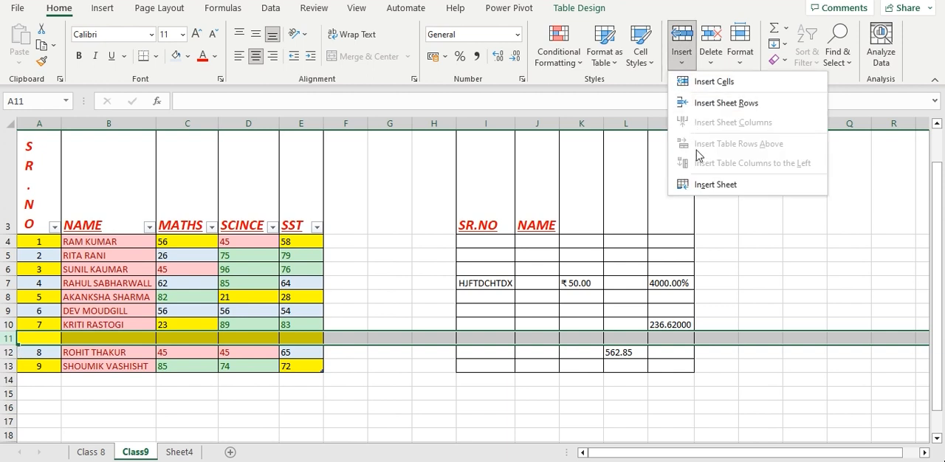
pyautogui.click(710, 59)
pyautogui.click(710, 59)
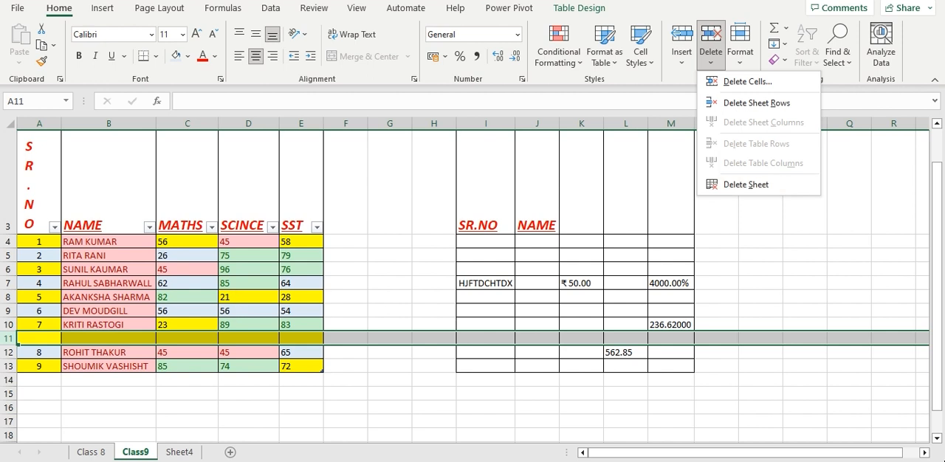
pyautogui.click(393, 382)
pyautogui.click(393, 378)
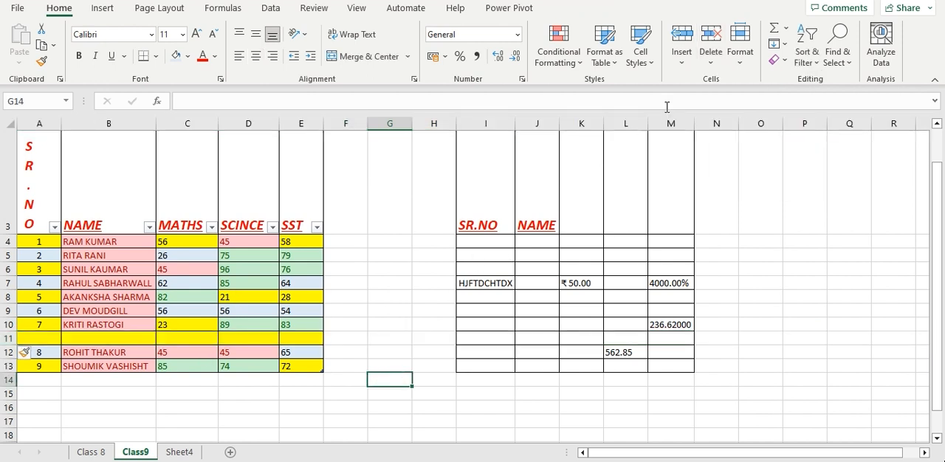
pyautogui.click(710, 64)
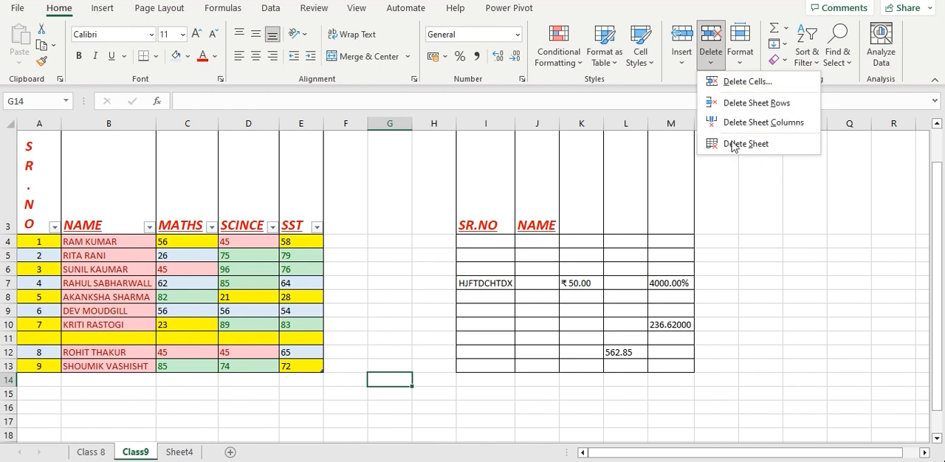
pyautogui.click(759, 320)
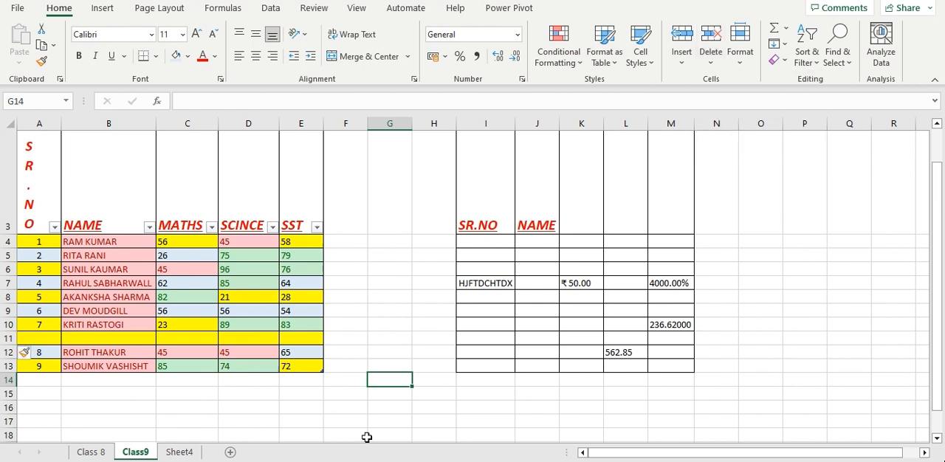
# Delete the blank sheet row 11
pyautogui.click(9, 338)
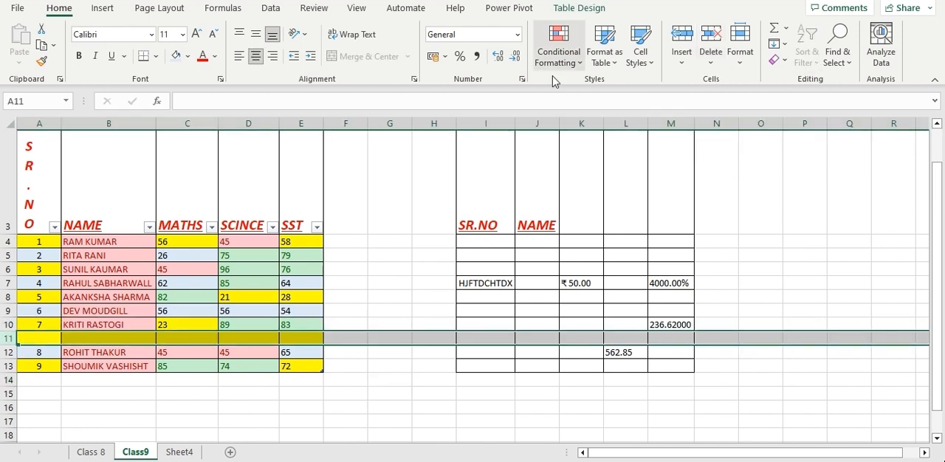
pyautogui.click(710, 60)
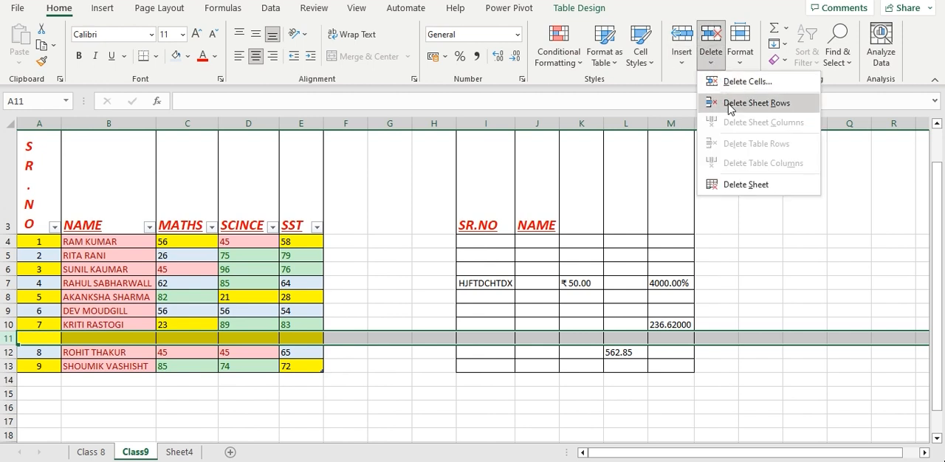
pyautogui.click(730, 106)
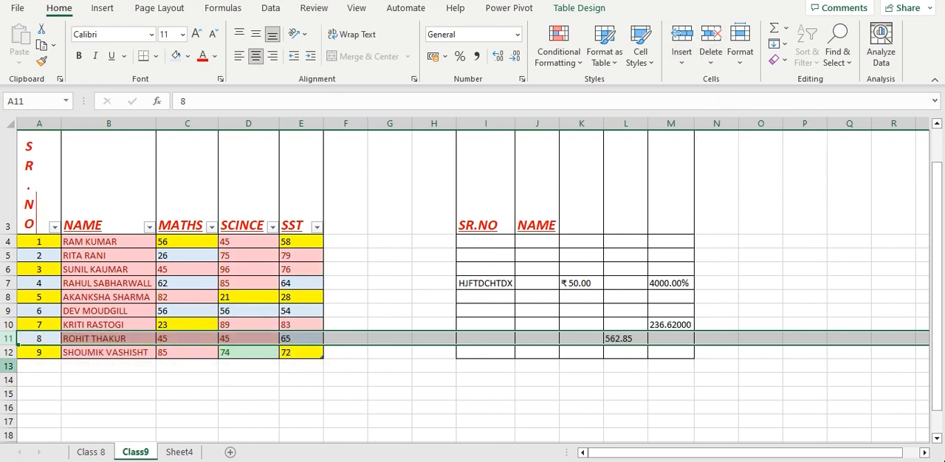
# Delete row 9 from the sheet and undo the deletion
pyautogui.click(9, 311)
pyautogui.rightClick(9, 311)
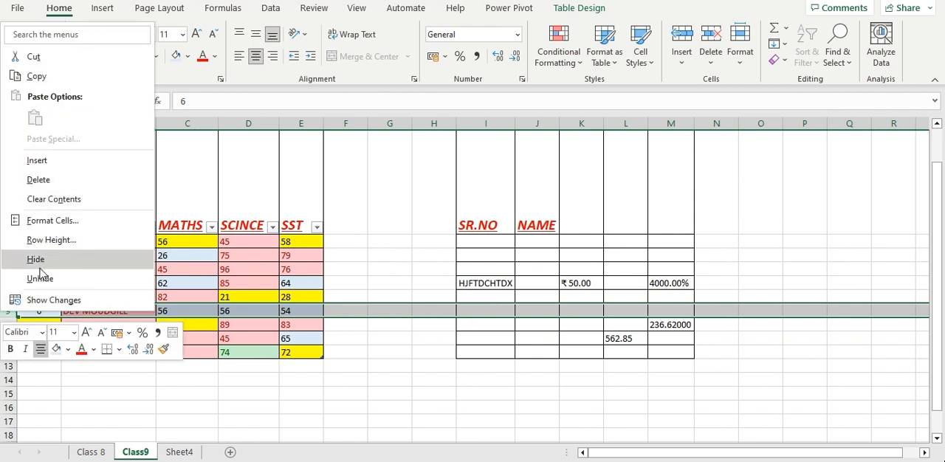
pyautogui.click(35, 187)
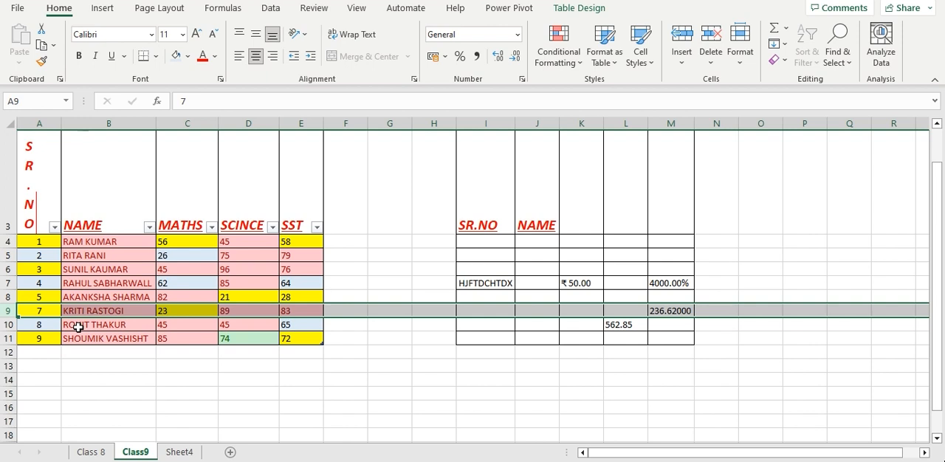
pyautogui.hotkey('ctrl', 'z')
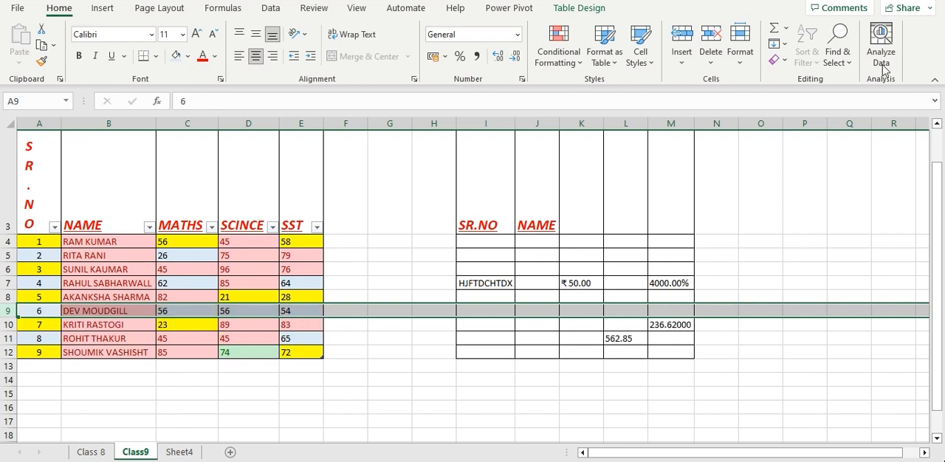
# Set the height of row 9 to 30
pyautogui.click(746, 73)
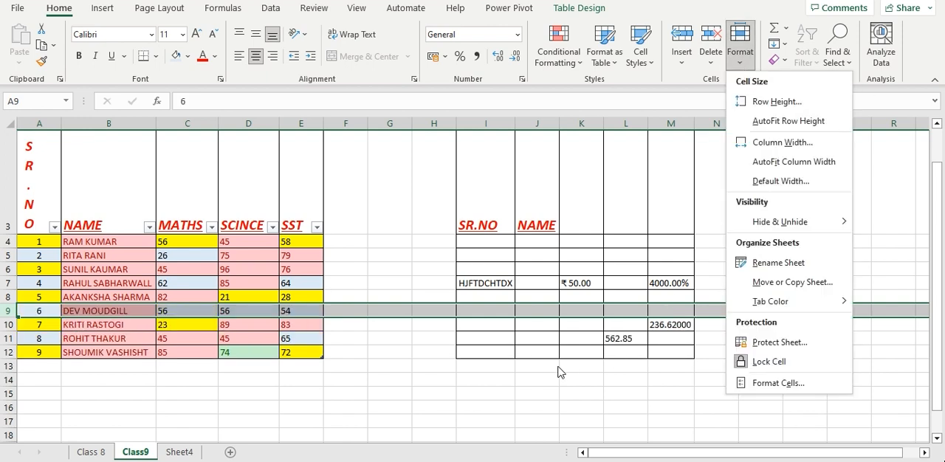
pyautogui.click(559, 372)
pyautogui.click(741, 48)
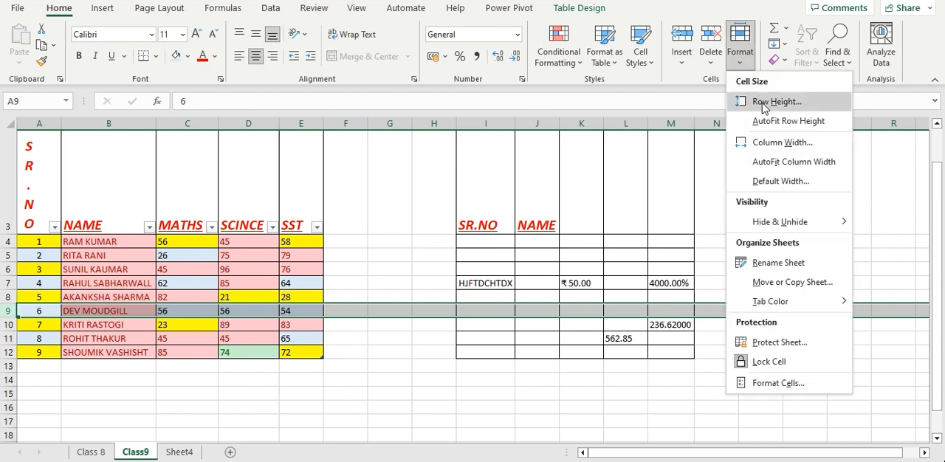
pyautogui.click(473, 316)
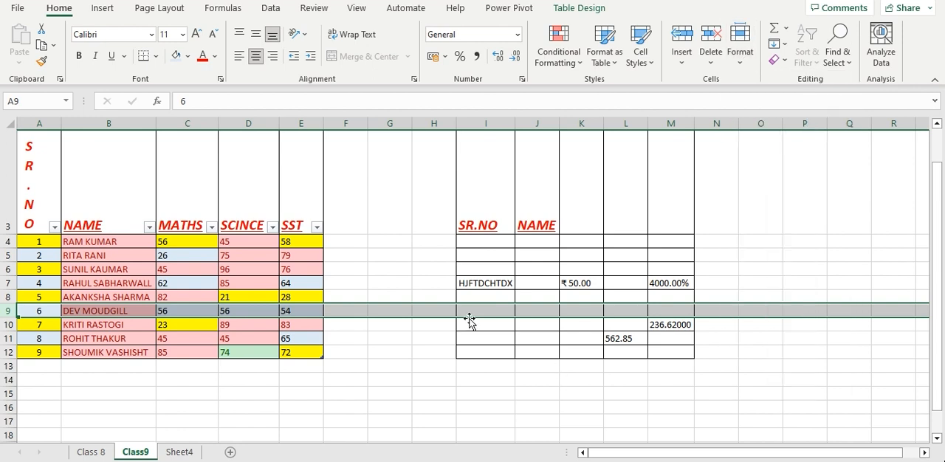
pyautogui.click(202, 370)
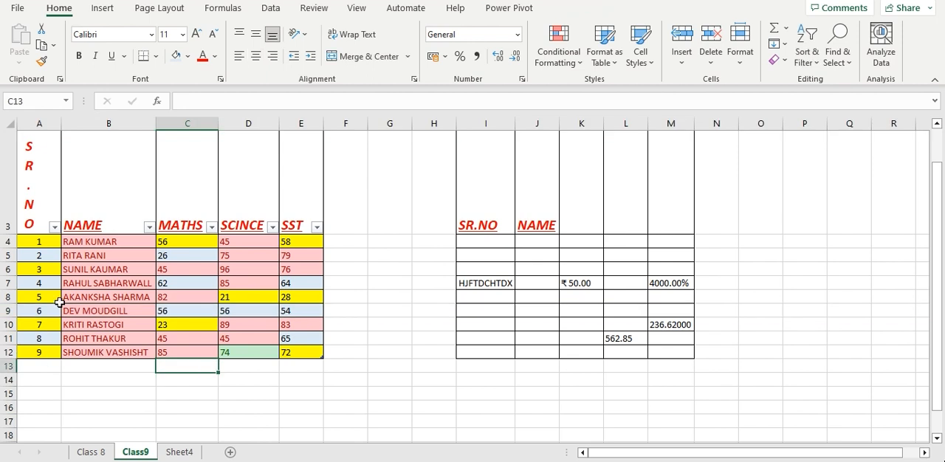
pyautogui.click(15, 310)
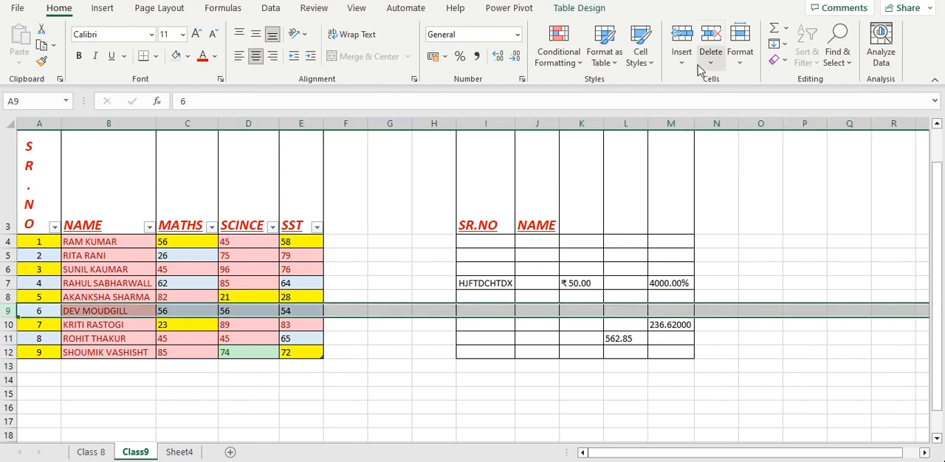
pyautogui.click(733, 65)
pyautogui.click(798, 101)
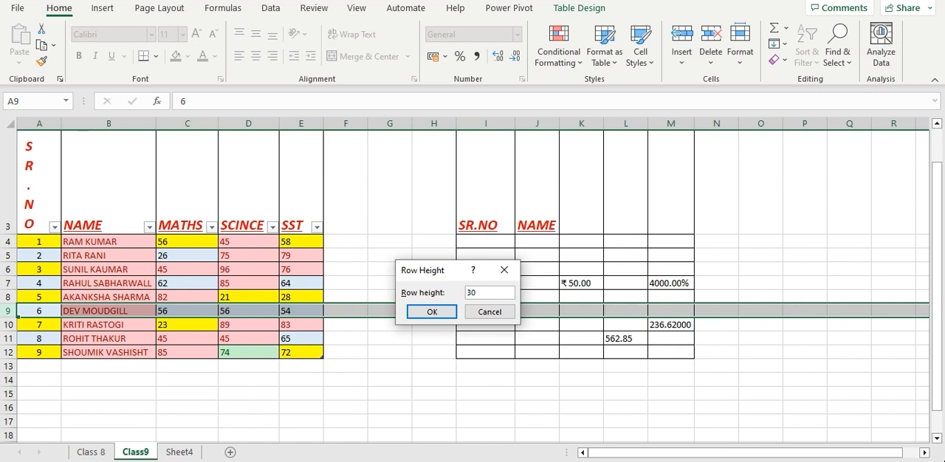
pyautogui.click(451, 314)
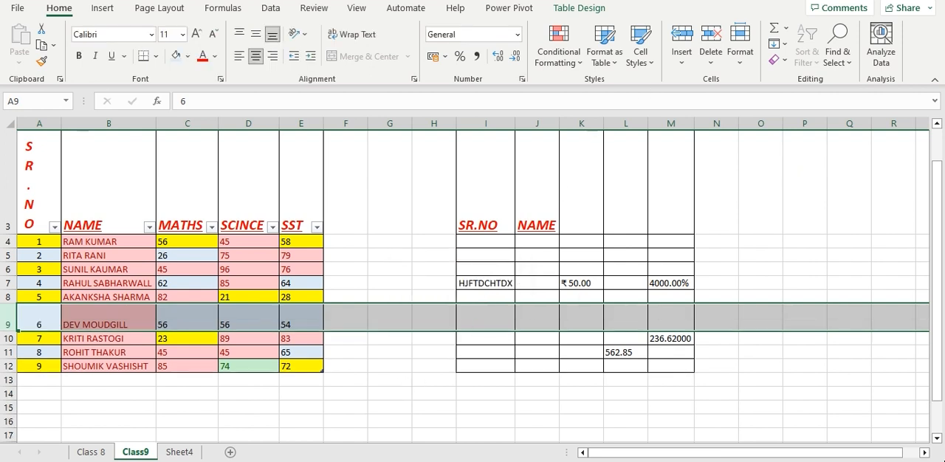
# AutoFit the height of row 9 and deselect the row
pyautogui.click(745, 58)
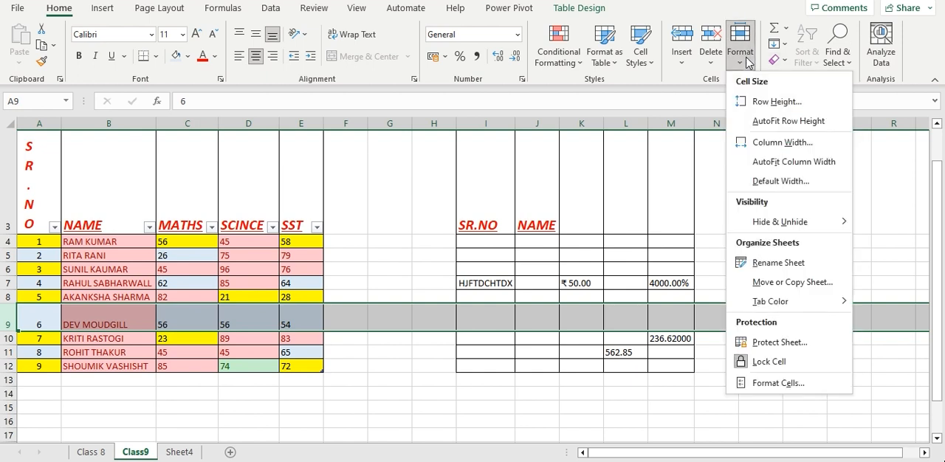
pyautogui.click(770, 123)
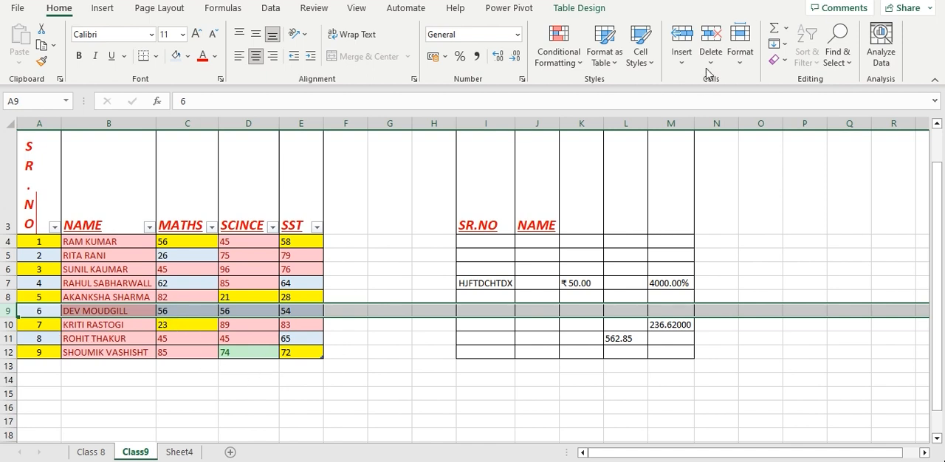
pyautogui.click(389, 381)
# Enlarge row 9 freehand to about three times its height, and fit it back to its contents with AutoFit Row Height
pyautogui.moveTo(10, 317); pyautogui.dragTo(10, 345)
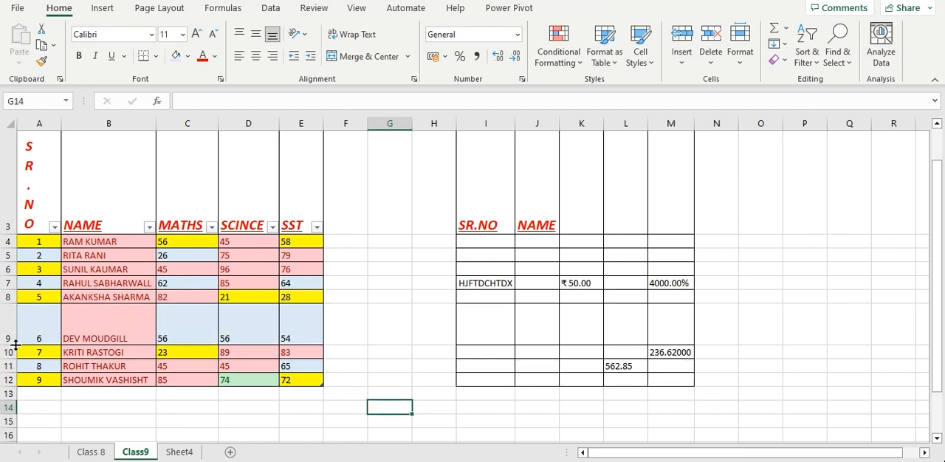
pyautogui.click(291, 327)
pyautogui.click(9, 325)
pyautogui.click(750, 68)
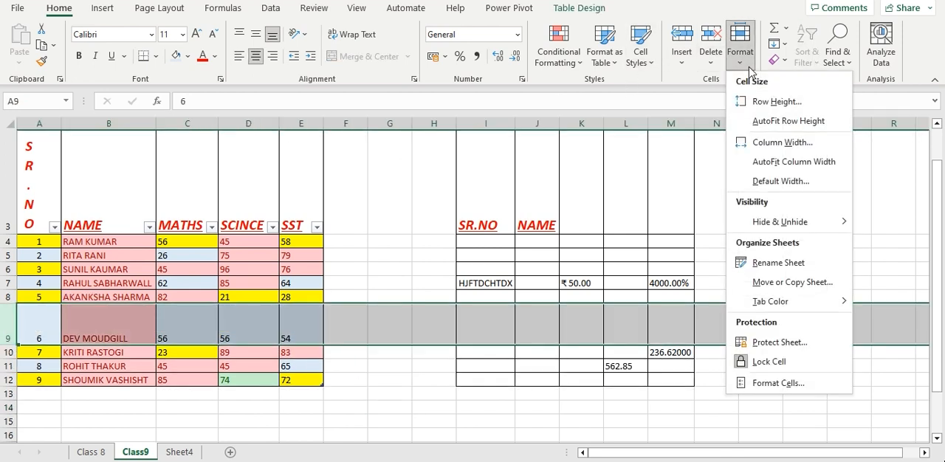
pyautogui.click(762, 122)
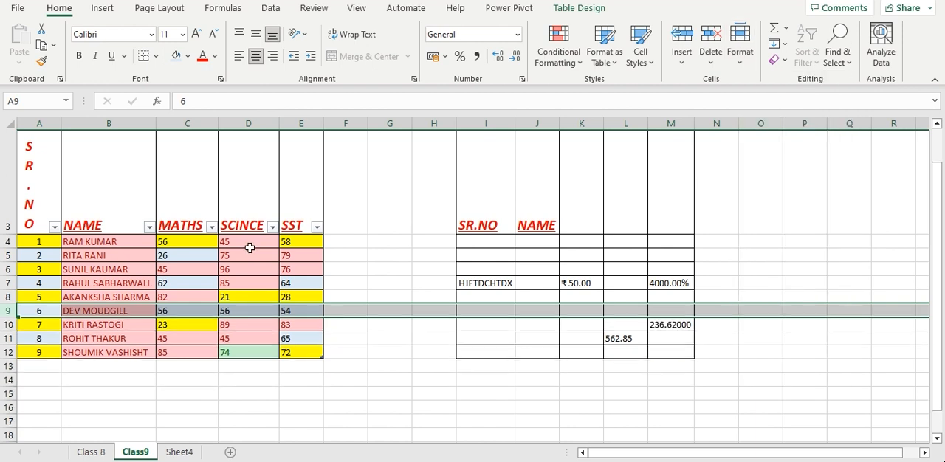
# Widen the SCINCE column D to more than double by entering a larger column width
pyautogui.click(740, 68)
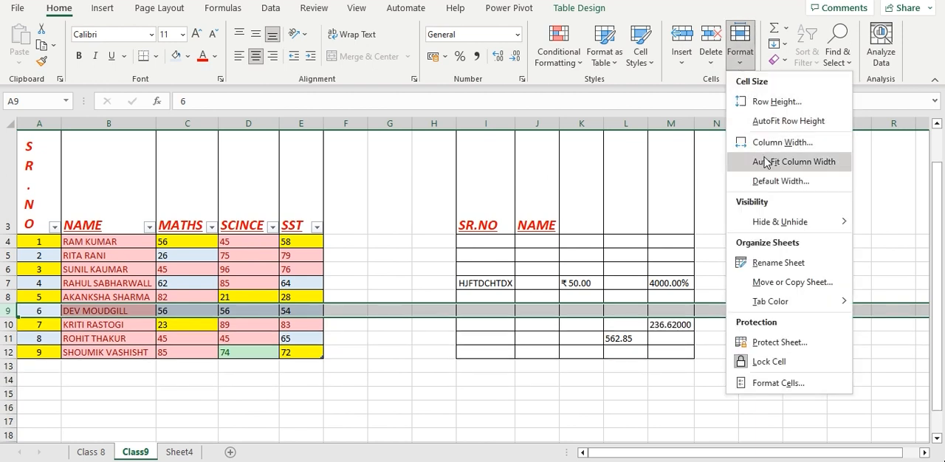
pyautogui.click(281, 264)
pyautogui.click(257, 127)
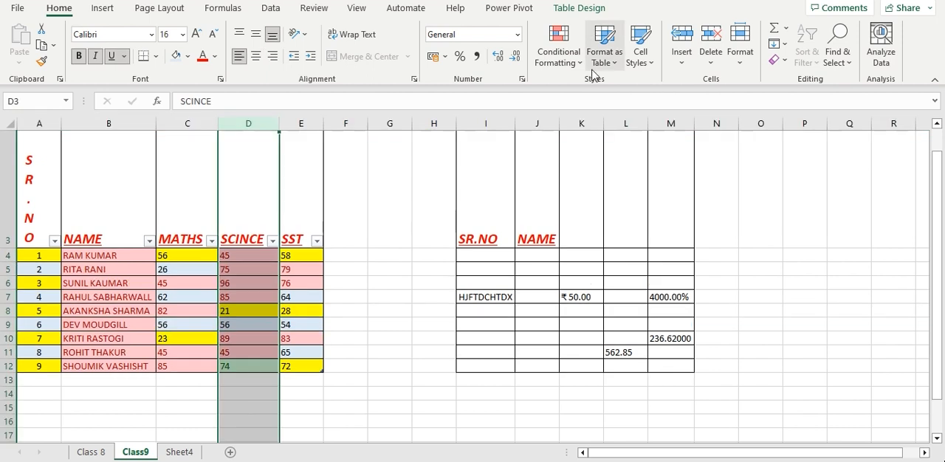
pyautogui.click(745, 67)
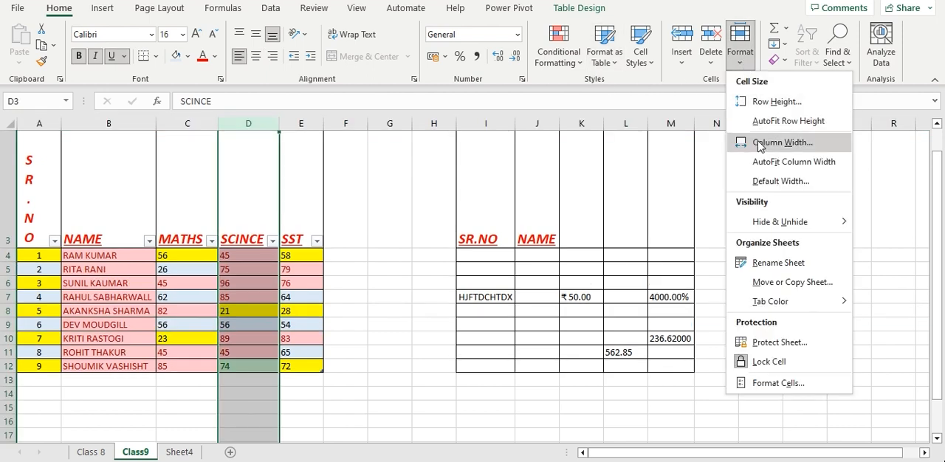
pyautogui.click(760, 145)
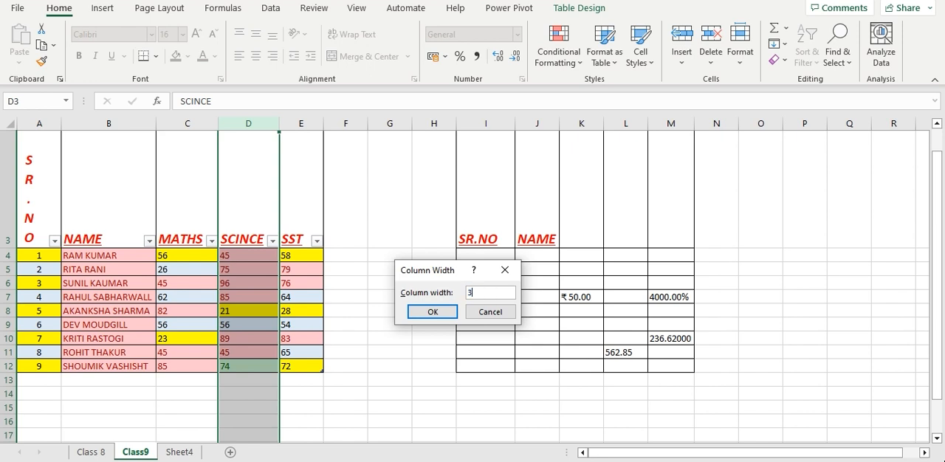
pyautogui.press('Return')
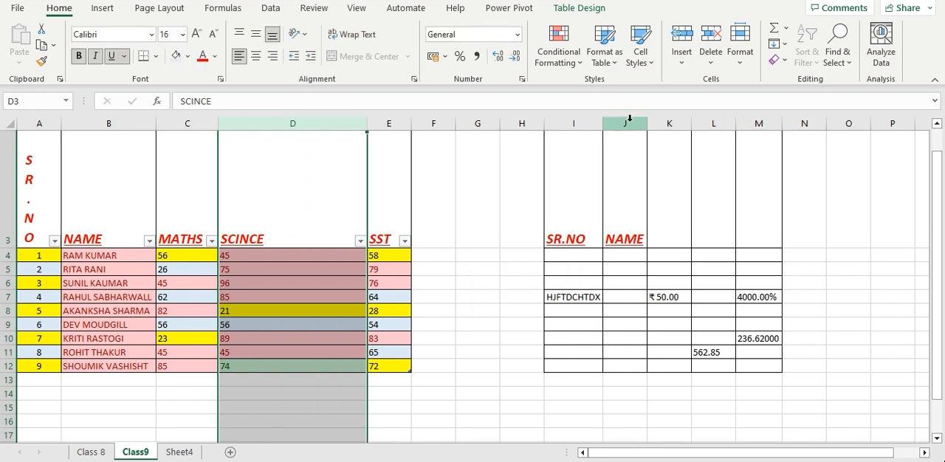
# AutoFit the width of the SCINCE column D
pyautogui.click(738, 65)
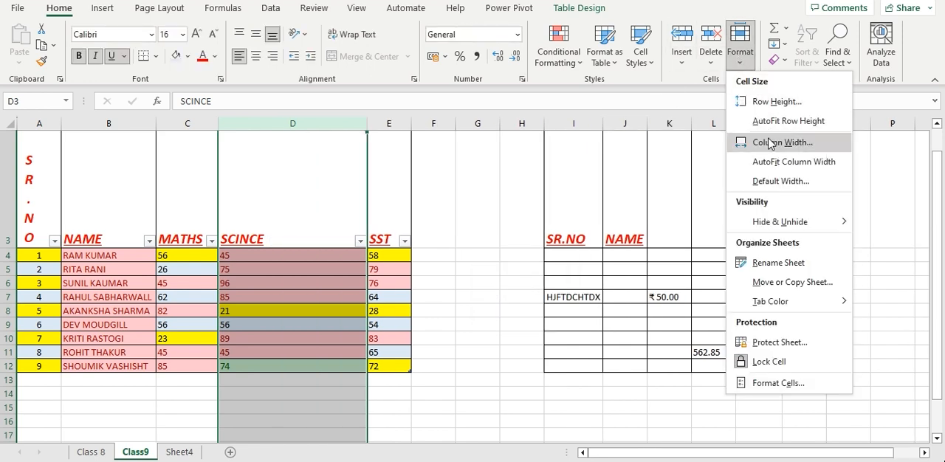
pyautogui.click(768, 162)
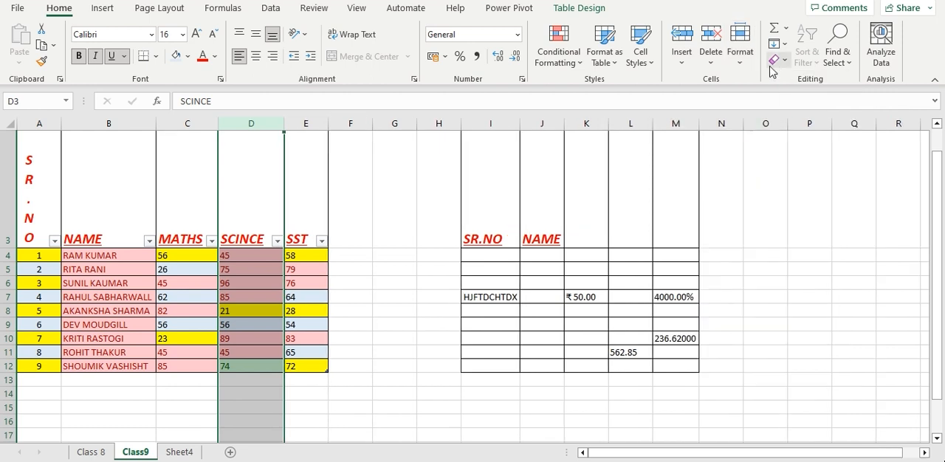
pyautogui.click(740, 46)
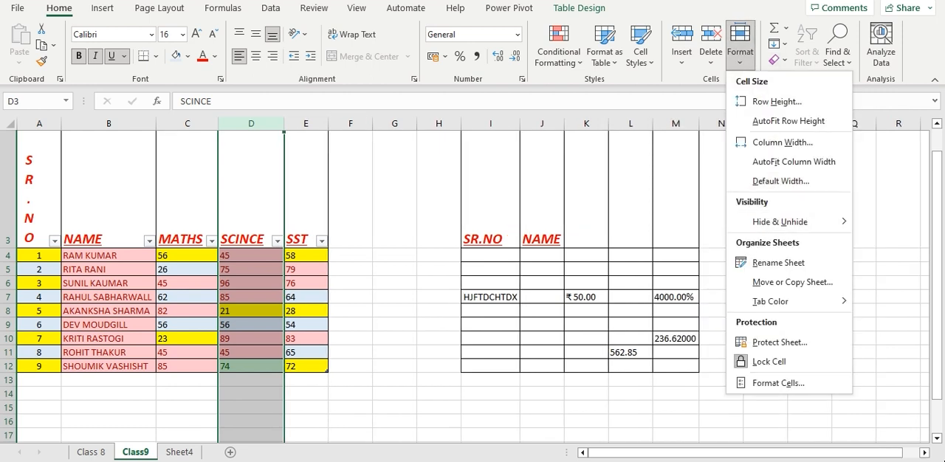
pyautogui.click(347, 426)
pyautogui.scroll(1, 376, 296)
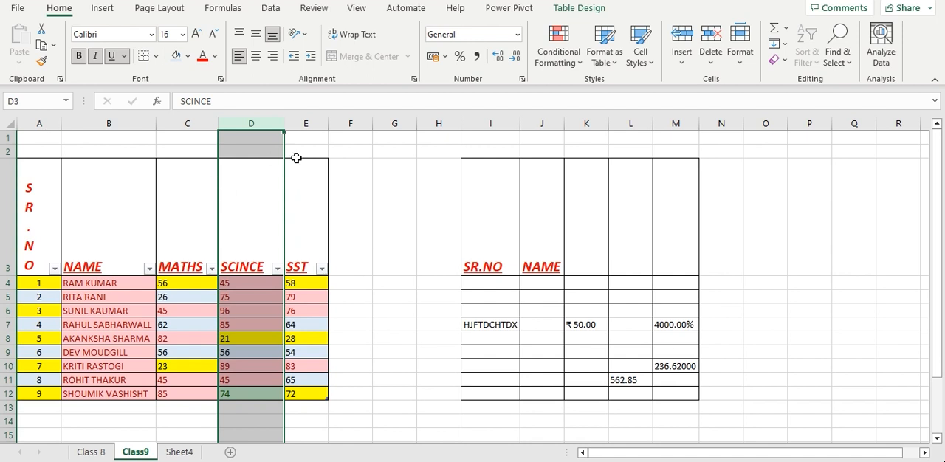
# Enter JHV in cell G6 and KJBLKJB in cell G7, between the two tables
pyautogui.moveTo(357, 123); pyautogui.dragTo(436, 125)
pyautogui.click(380, 310)
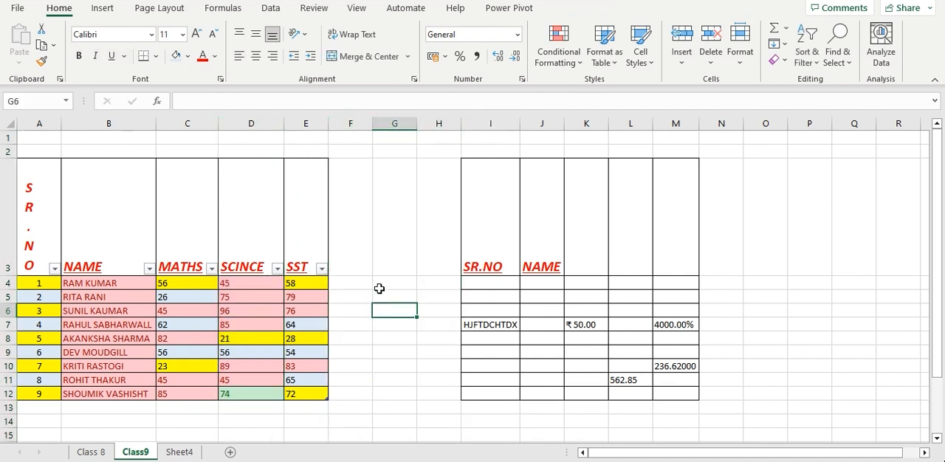
pyautogui.write('JHV')
pyautogui.press('Return')
pyautogui.write('KJBLKJB')
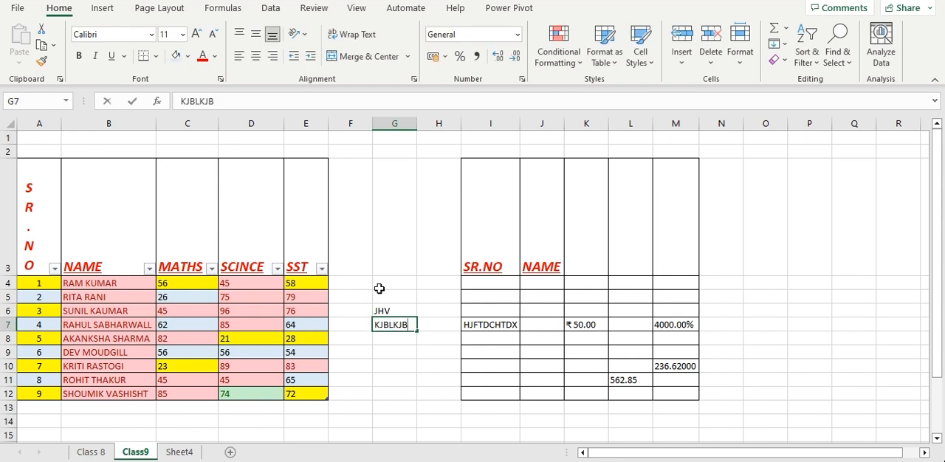
# Hide columns F through H between the two tables
pyautogui.moveTo(350, 124); pyautogui.dragTo(438, 124)
pyautogui.click(741, 58)
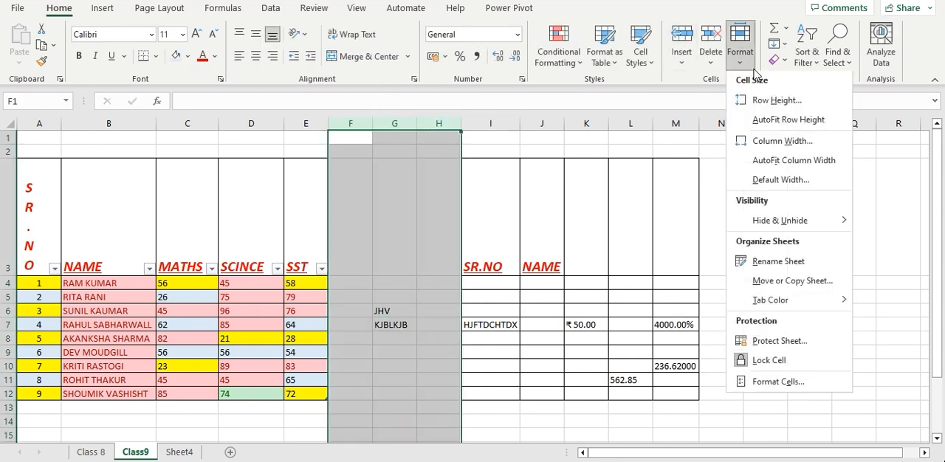
pyautogui.moveTo(765, 223)
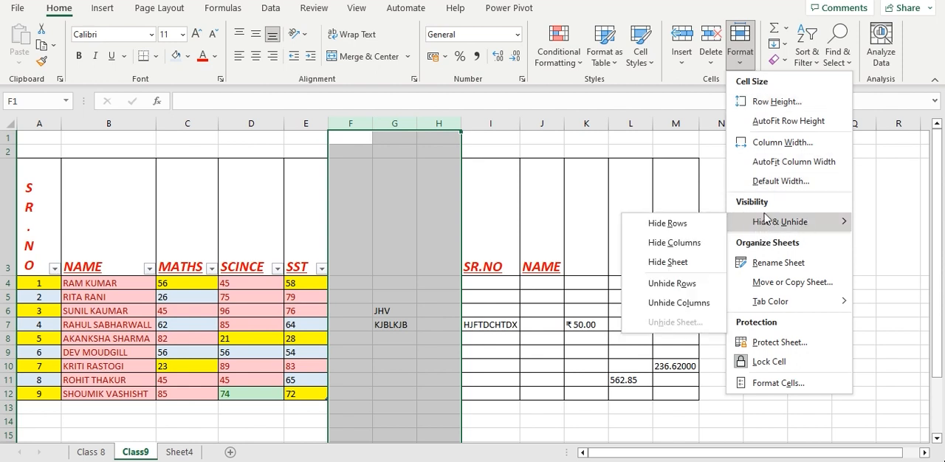
pyautogui.click(674, 243)
pyautogui.click(625, 270)
# Unhide the columns between the SST column E and the SR.NO column I
pyautogui.moveTo(310, 123); pyautogui.dragTo(353, 129)
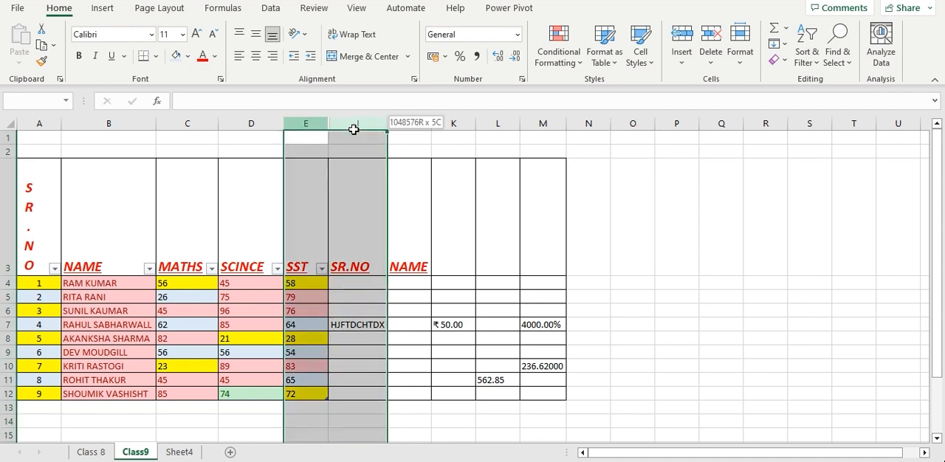
pyautogui.moveTo(354, 129); pyautogui.dragTo(356, 130)
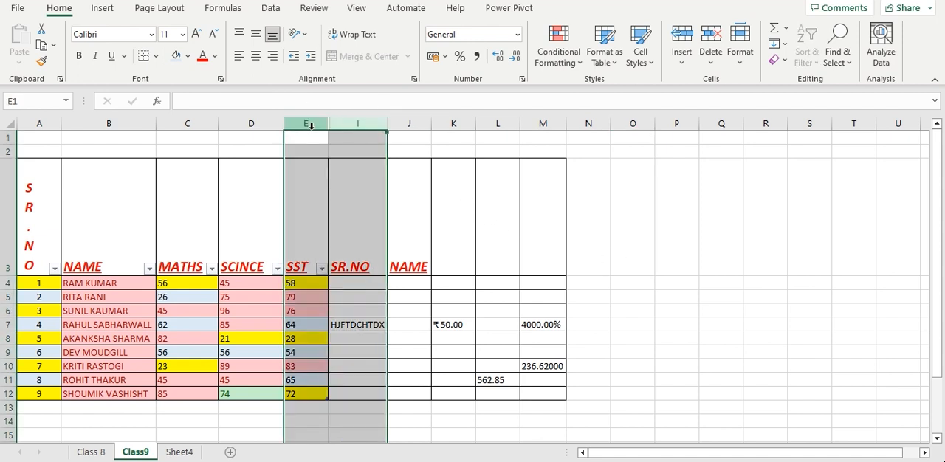
pyautogui.rightClick(334, 166)
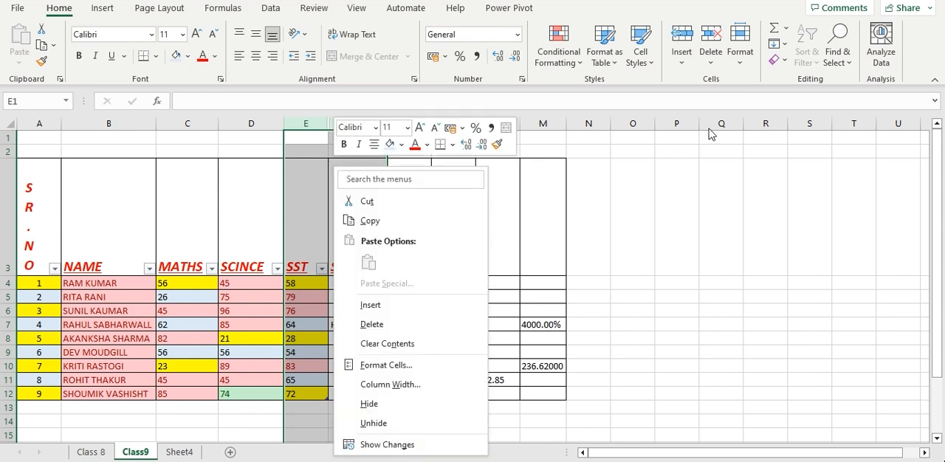
pyautogui.click(747, 67)
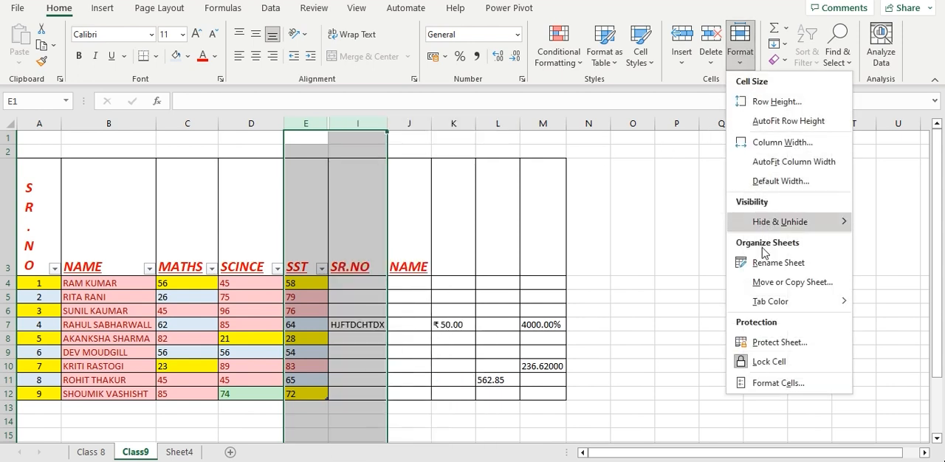
pyautogui.moveTo(776, 219)
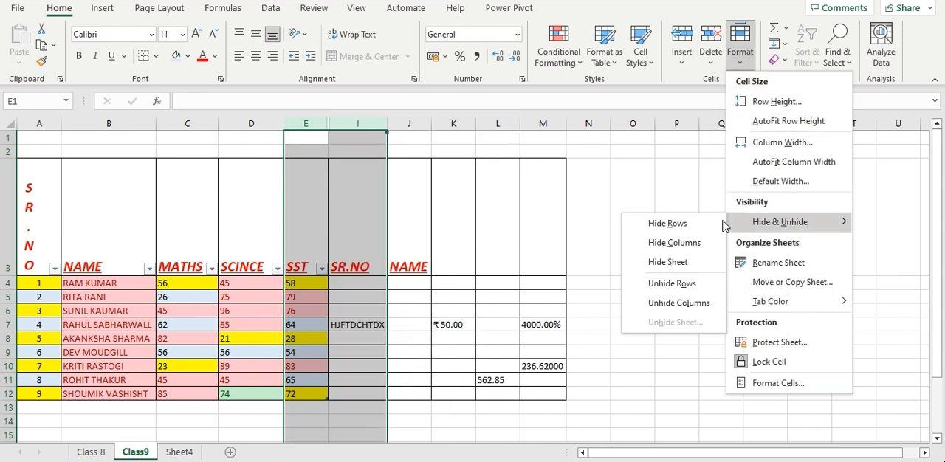
pyautogui.click(665, 280)
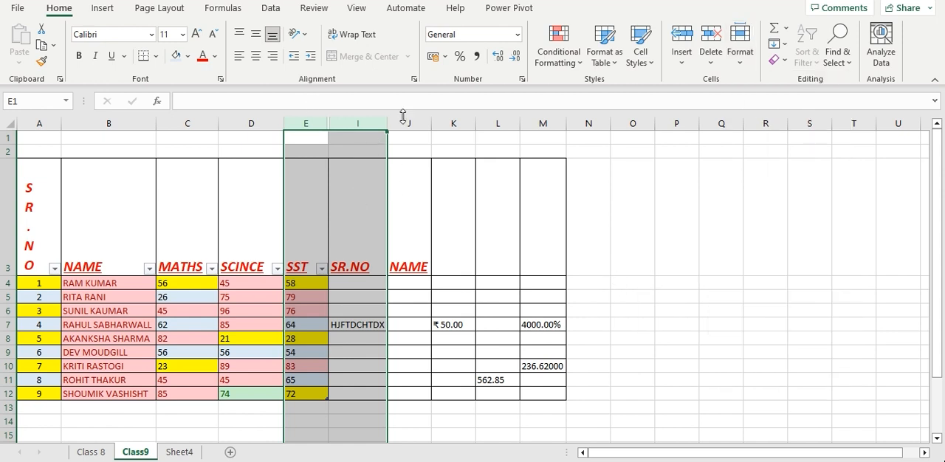
pyautogui.click(740, 52)
pyautogui.moveTo(780, 222)
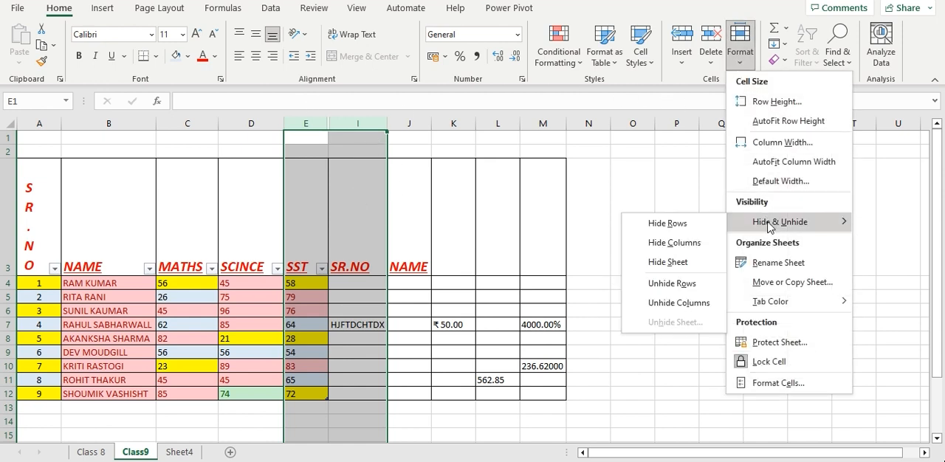
pyautogui.click(657, 303)
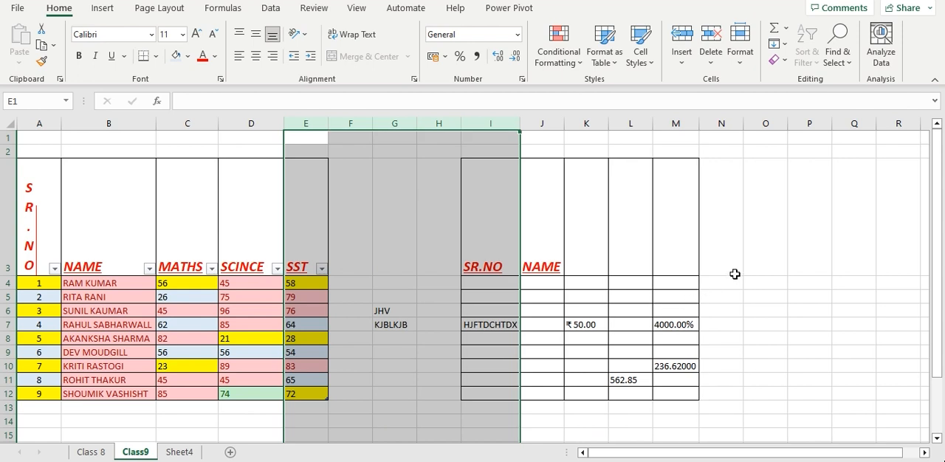
# Hide columns E through I, and unhide them by way of the neighbouring columns D and J
pyautogui.rightClick(374, 157)
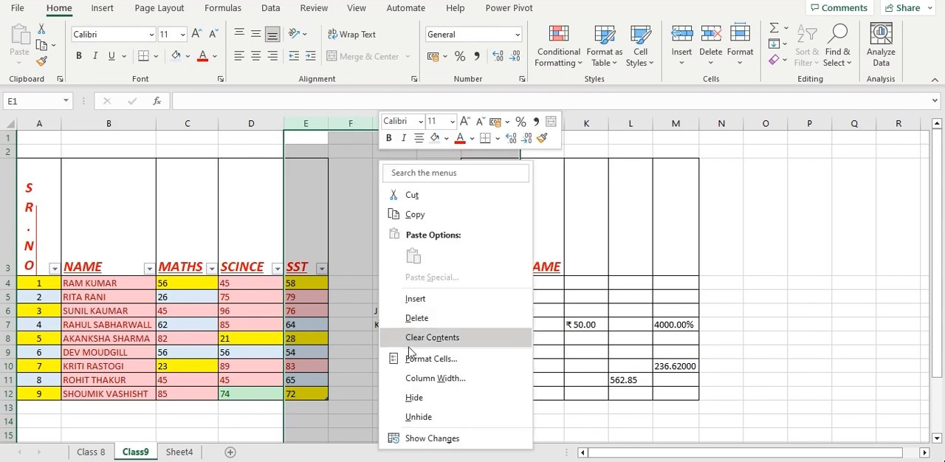
pyautogui.click(413, 398)
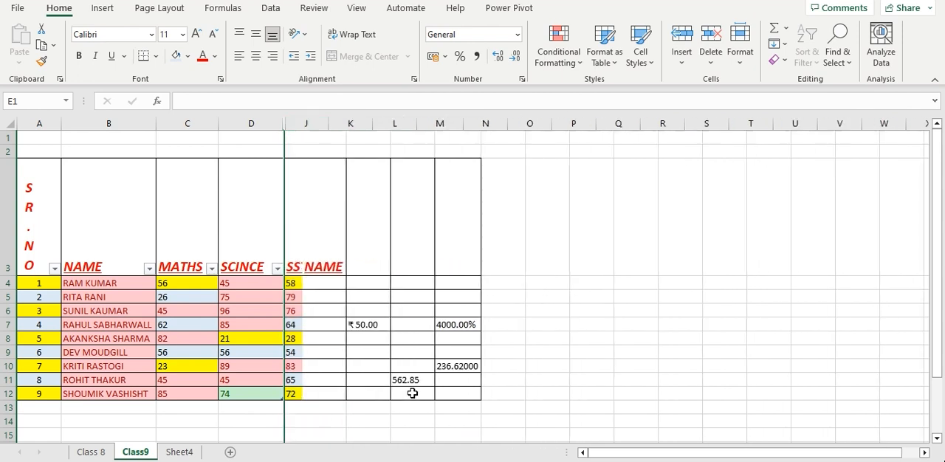
pyautogui.moveTo(274, 122); pyautogui.dragTo(299, 127)
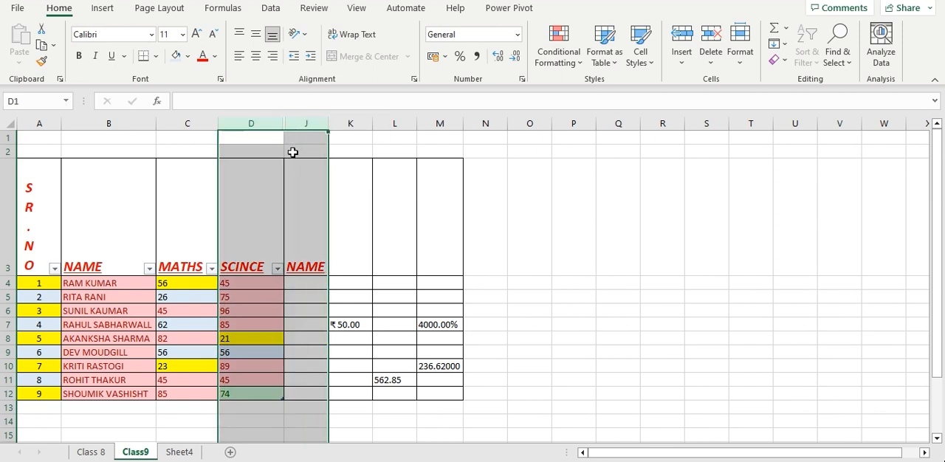
pyautogui.rightClick(291, 149)
pyautogui.click(330, 409)
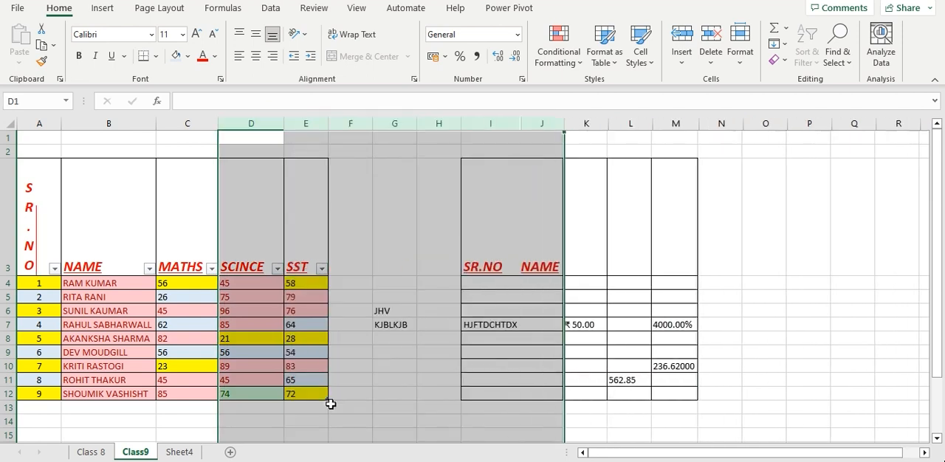
pyautogui.click(746, 282)
# Open the Class9 sheet's name for editing
pyautogui.click(750, 68)
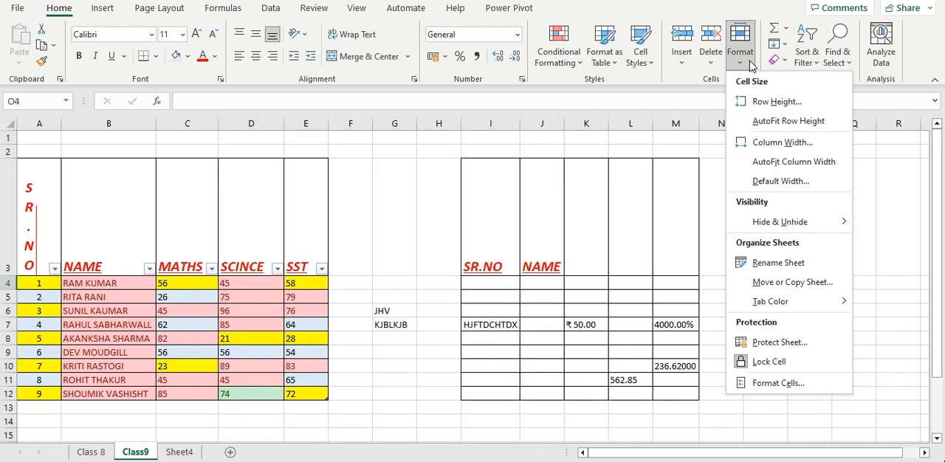
pyautogui.click(765, 266)
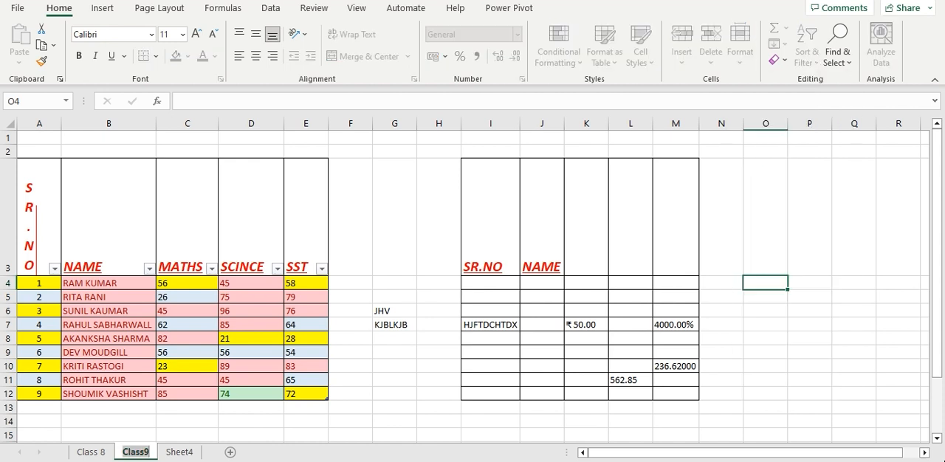
pyautogui.click(139, 452)
pyautogui.click(801, 227)
# Protect the Class9 sheet with a password, entering and confirming it, and allow only selecting locked and unlocked cells
pyautogui.click(740, 44)
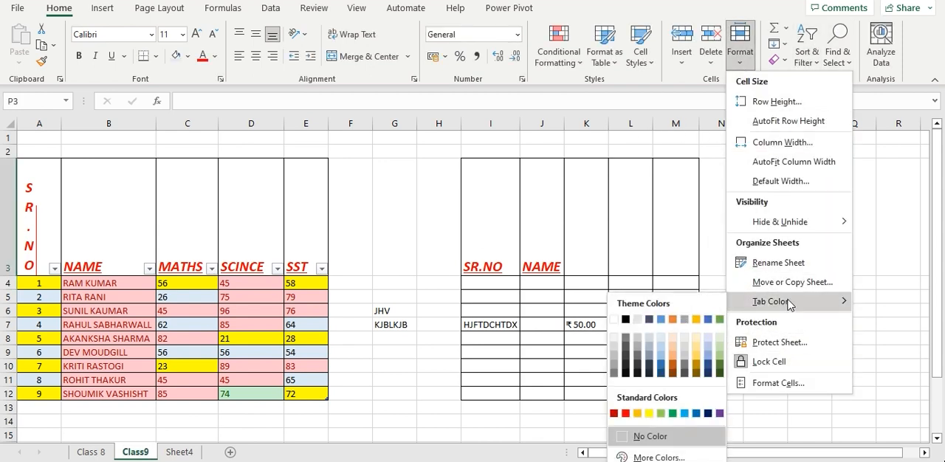
pyautogui.click(794, 342)
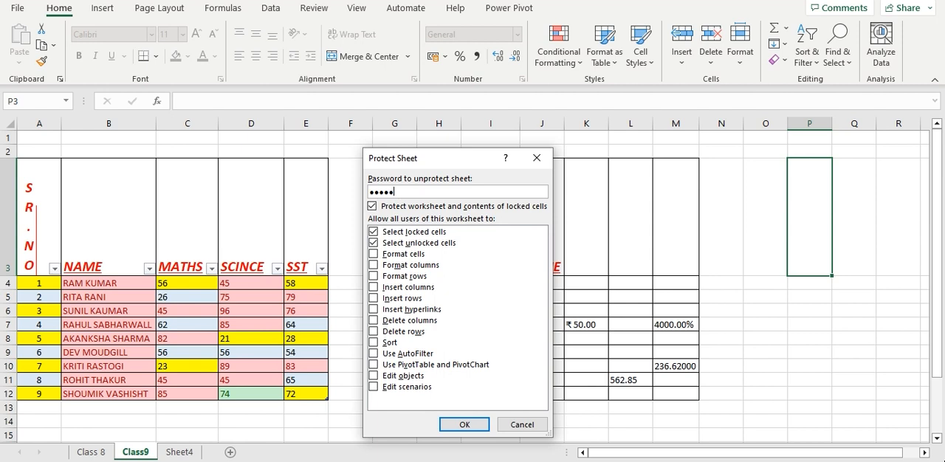
pyautogui.click(463, 425)
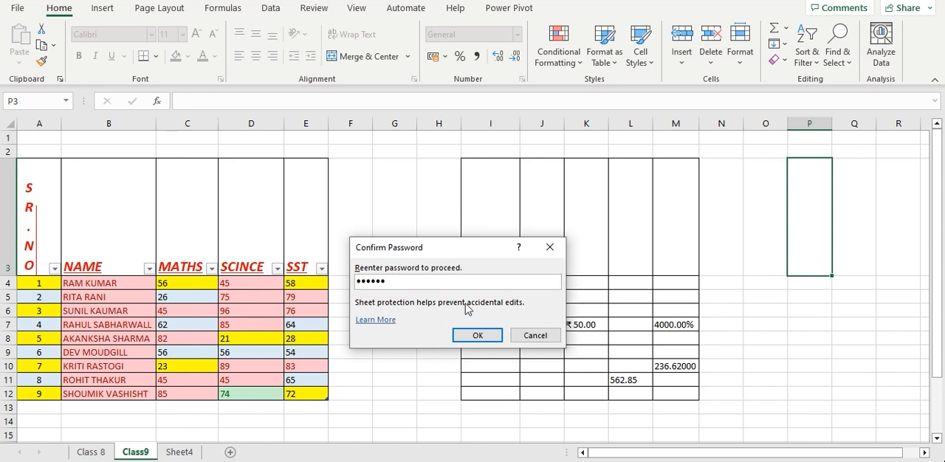
pyautogui.click(477, 336)
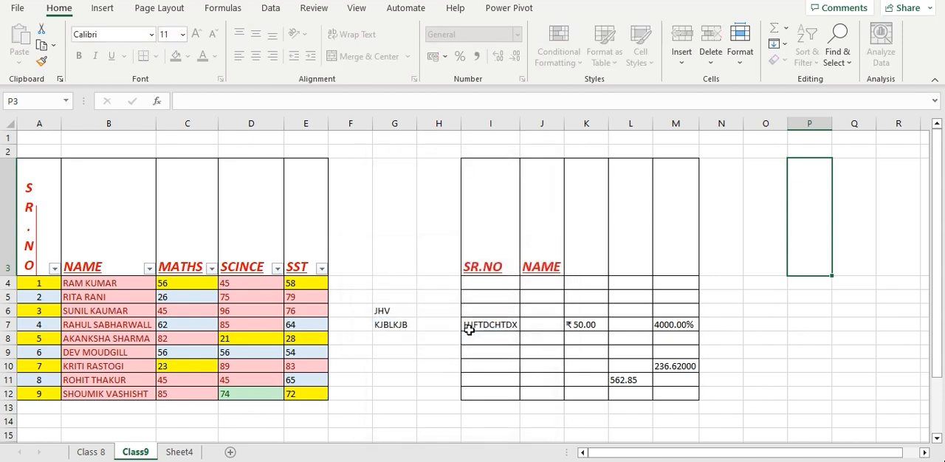
# Test the sheet protection by trying to edit cells F6 and K4
pyautogui.doubleClick(365, 310)
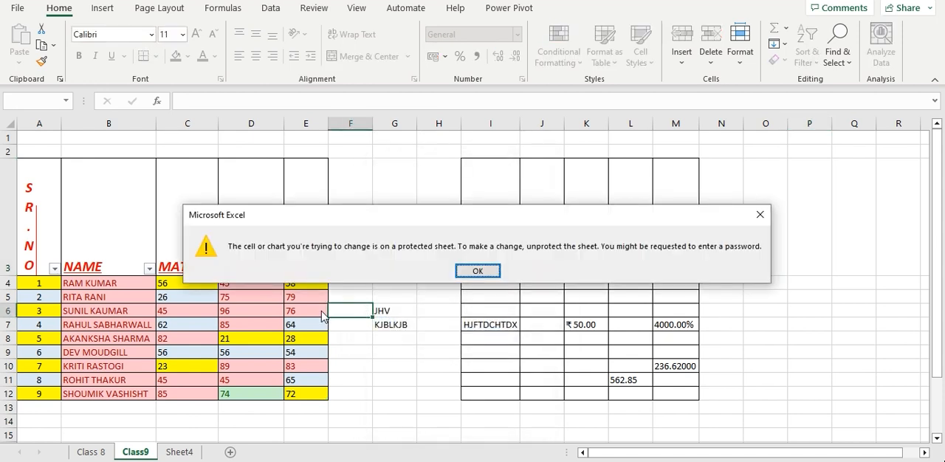
pyautogui.click(477, 271)
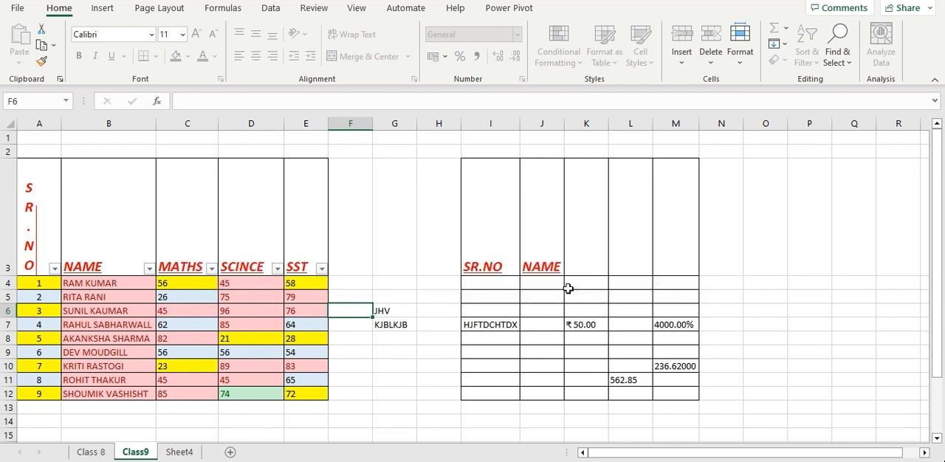
pyautogui.doubleClick(569, 292)
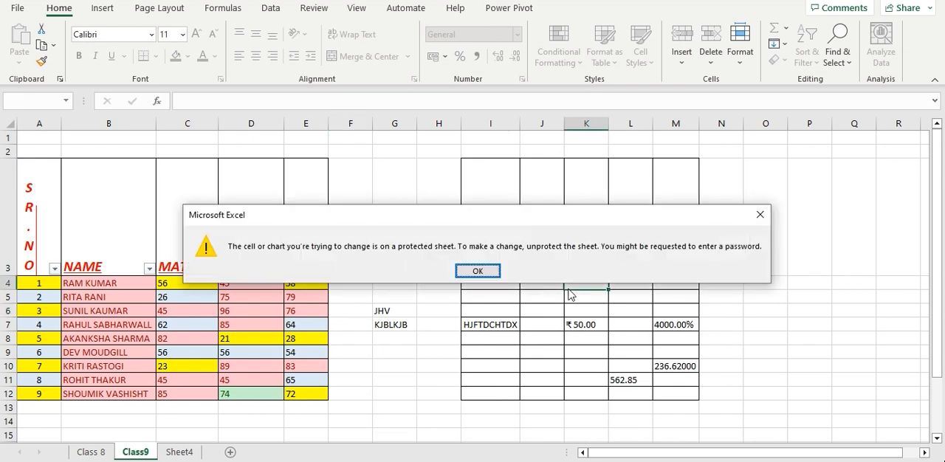
pyautogui.click(477, 271)
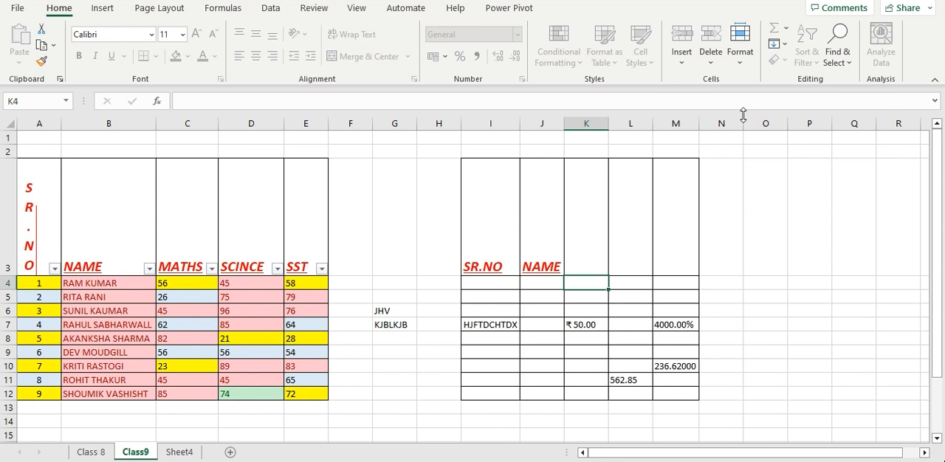
# Unprotect the Class9 sheet by entering its protection password
pyautogui.click(738, 70)
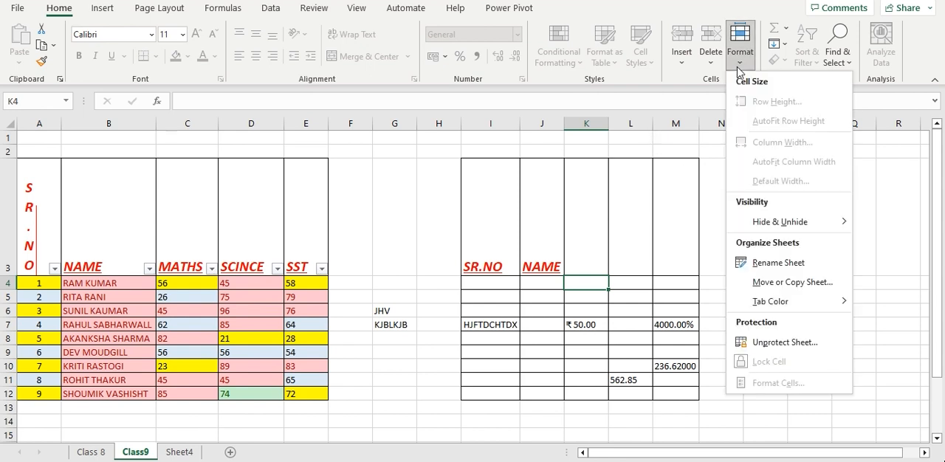
pyautogui.click(805, 342)
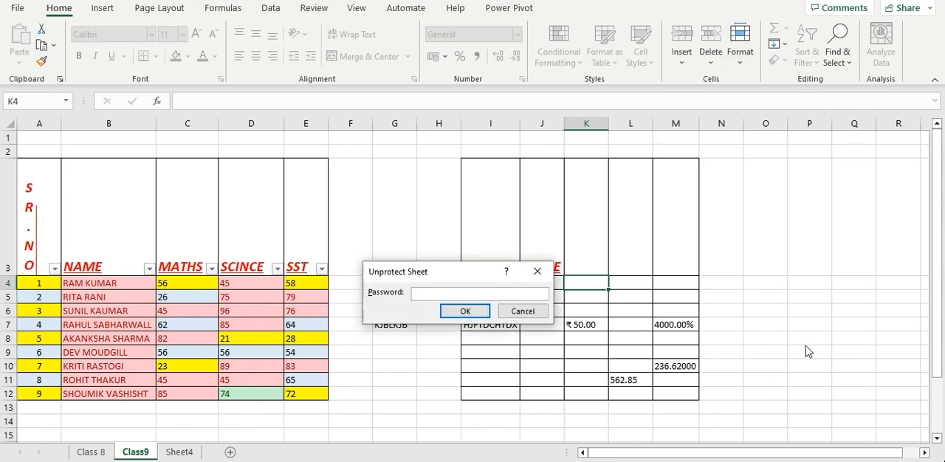
pyautogui.write('12')
pyautogui.click(464, 314)
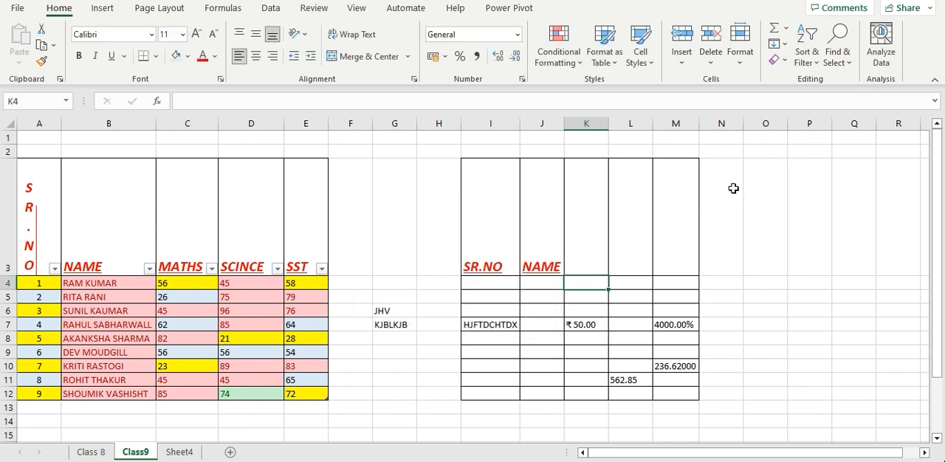
pyautogui.click(753, 217)
pyautogui.click(787, 28)
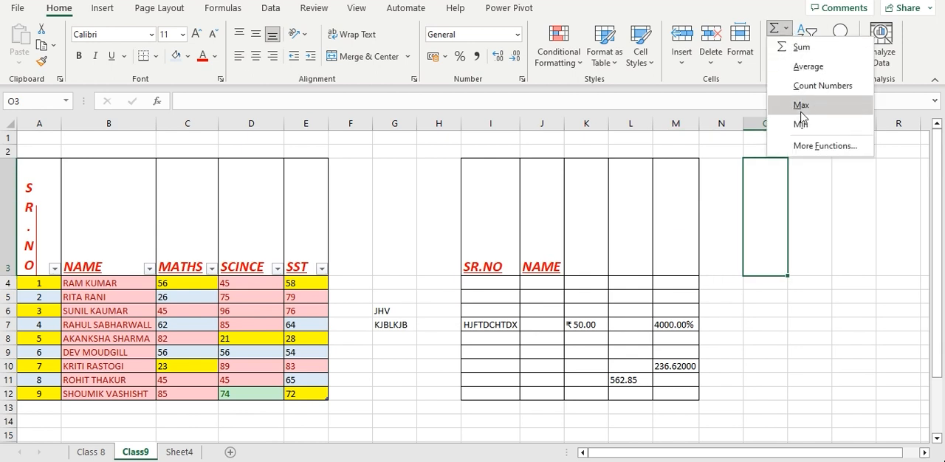
pyautogui.click(808, 290)
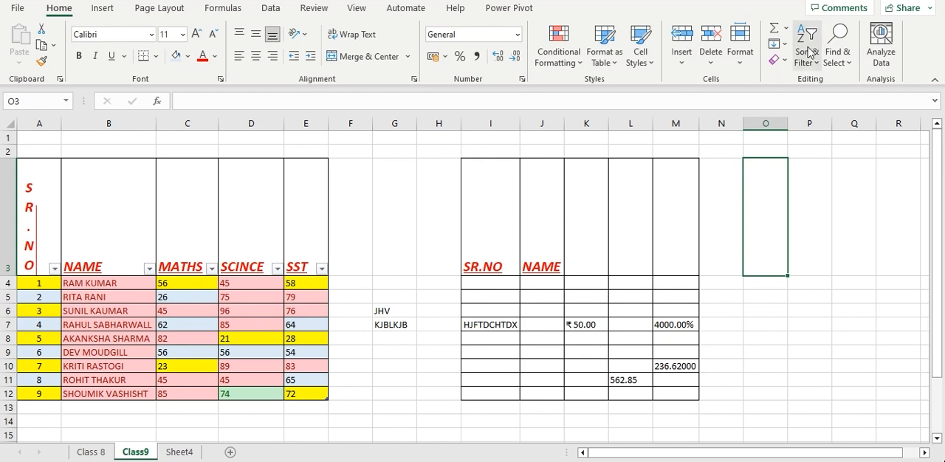
pyautogui.click(779, 43)
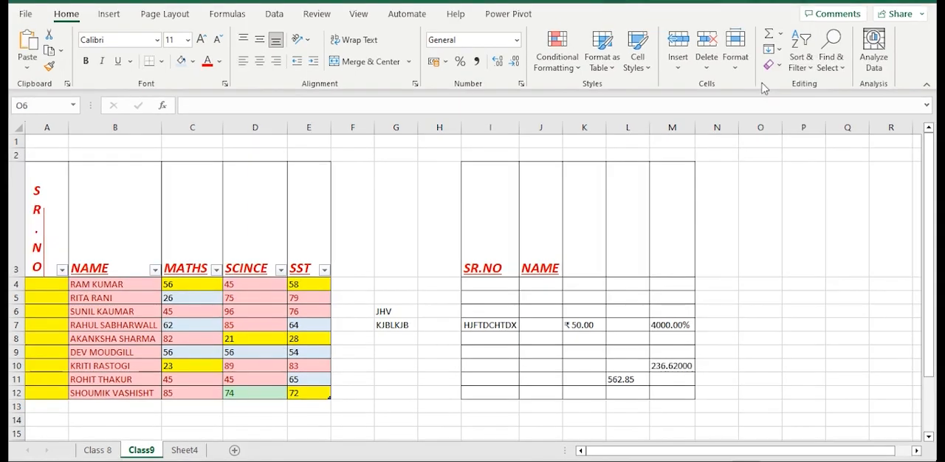
pyautogui.click(782, 52)
pyautogui.click(781, 51)
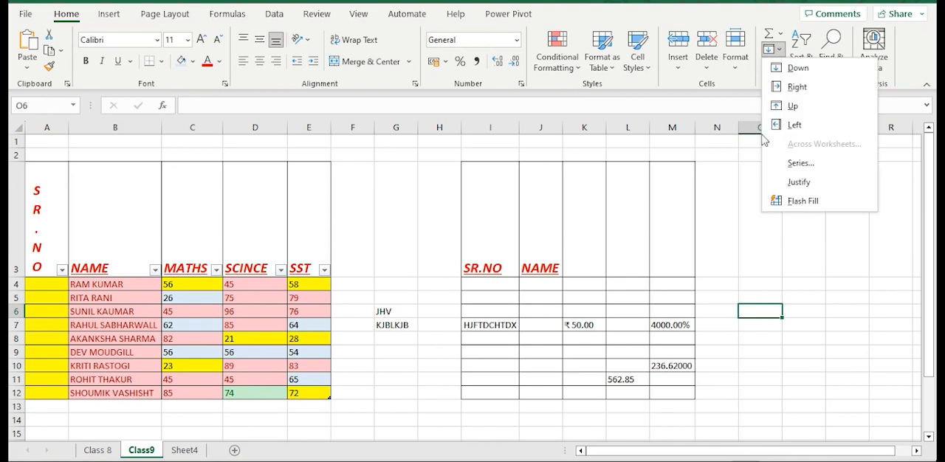
pyautogui.click(51, 341)
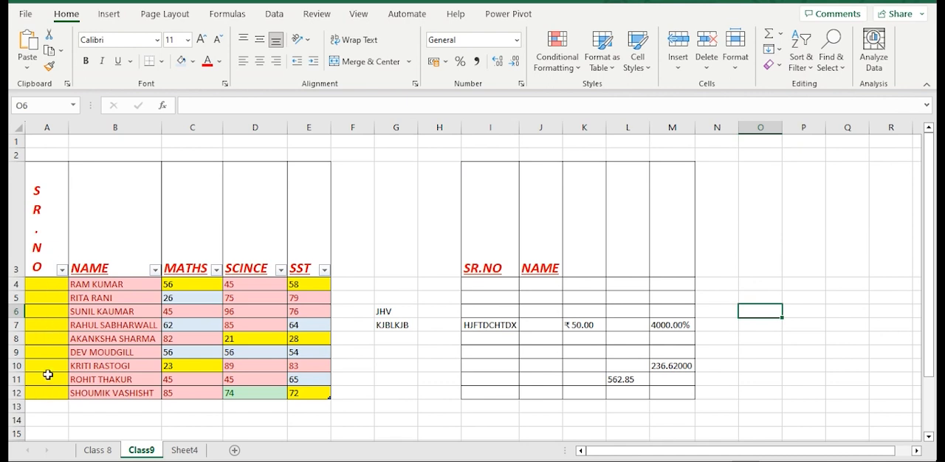
# Enter 1 in cell A4 and fill A4:A12 with a linear series in columns, using step value 1 and stop value 10
pyautogui.click(47, 284)
pyautogui.write('1')
pyautogui.click(73, 312)
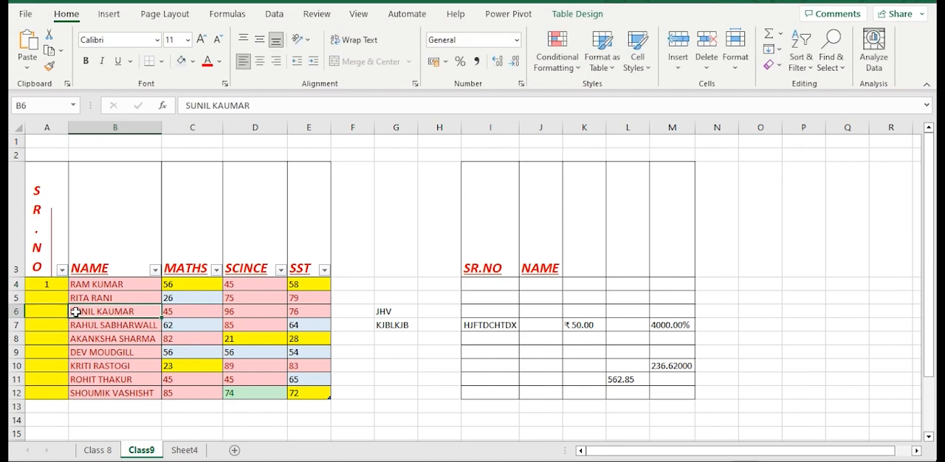
pyautogui.moveTo(63, 288); pyautogui.dragTo(64, 393)
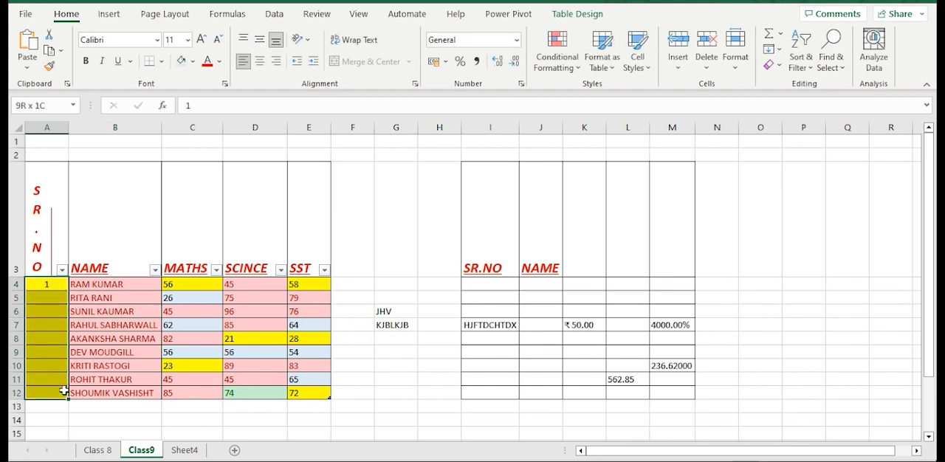
pyautogui.click(781, 51)
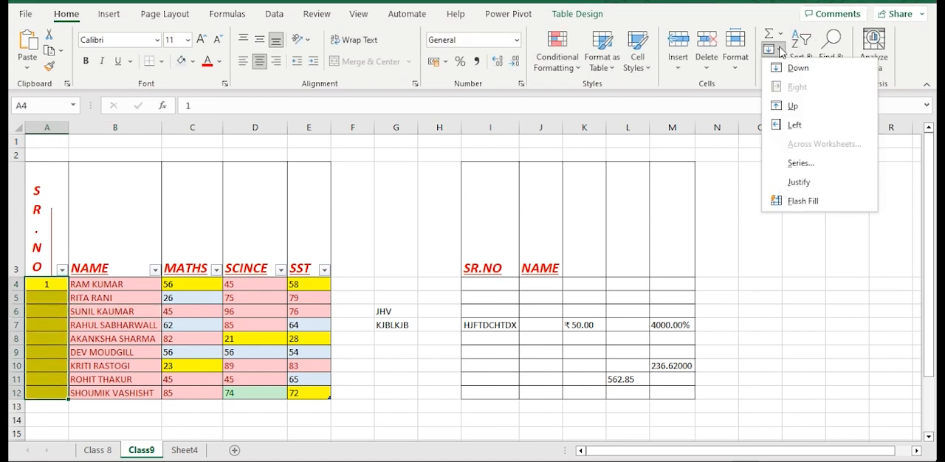
pyautogui.click(799, 163)
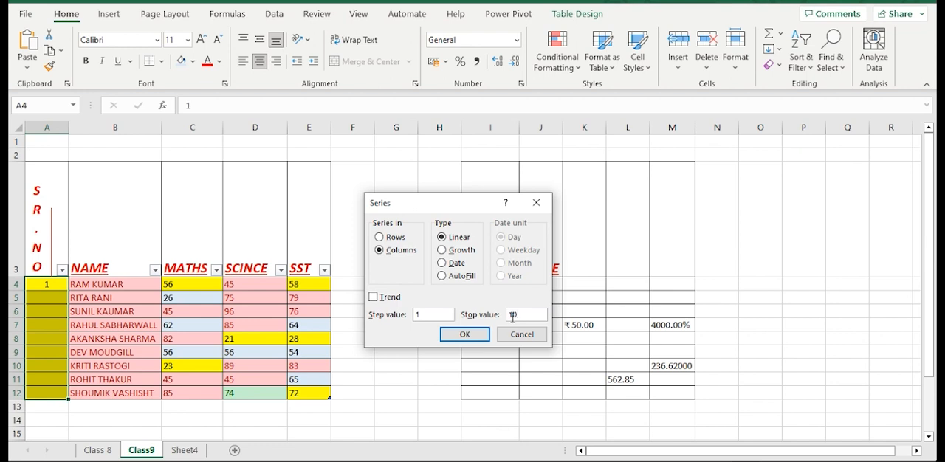
pyautogui.click(464, 333)
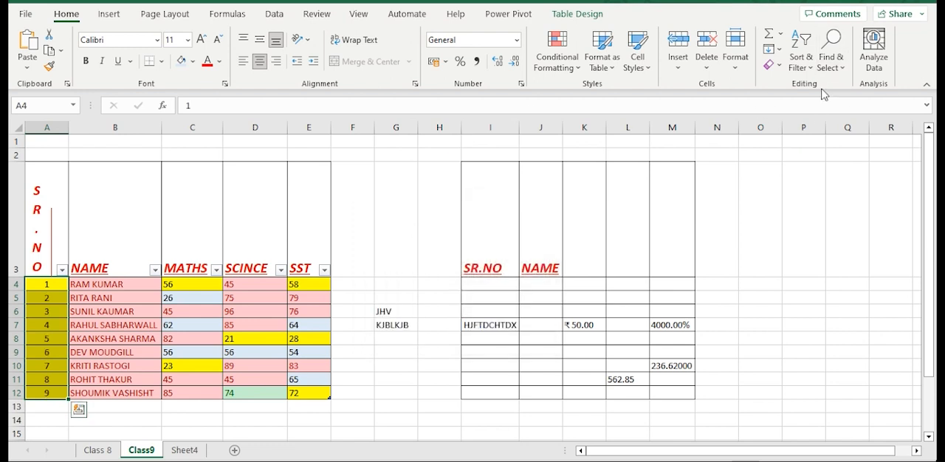
pyautogui.click(776, 49)
pyautogui.click(808, 306)
# Make the SR.NO header in cell A3 horizontal by setting its text orientation to 0 degrees in the cell alignment format
pyautogui.click(45, 228)
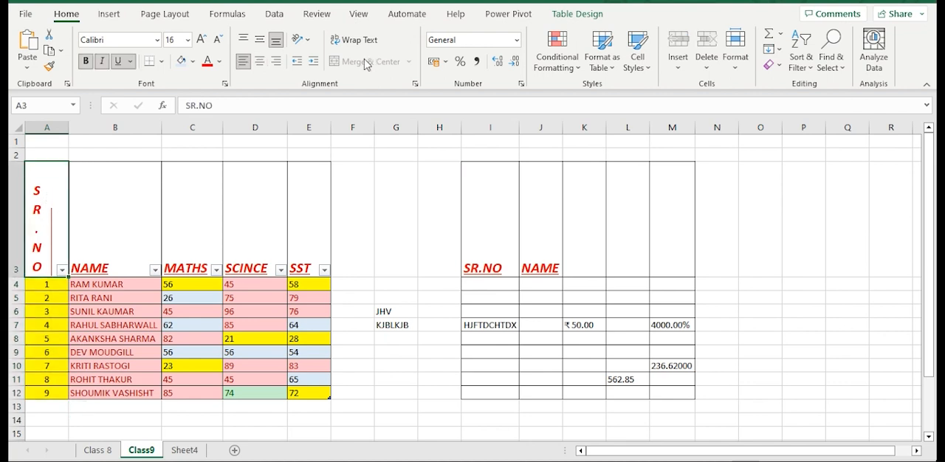
pyautogui.click(307, 40)
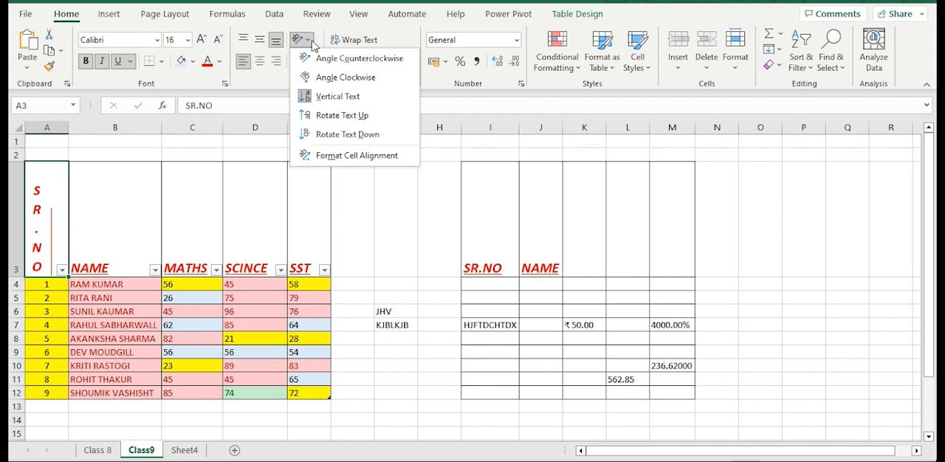
pyautogui.click(342, 156)
pyautogui.click(560, 262)
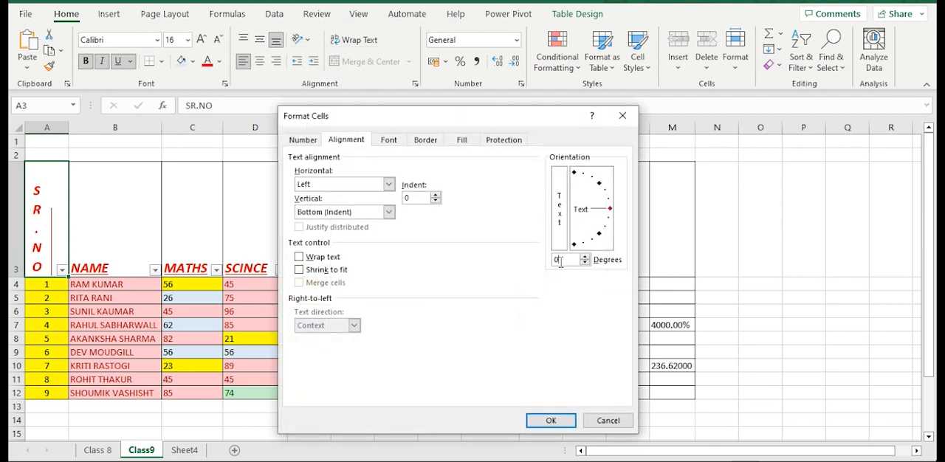
pyautogui.click(550, 421)
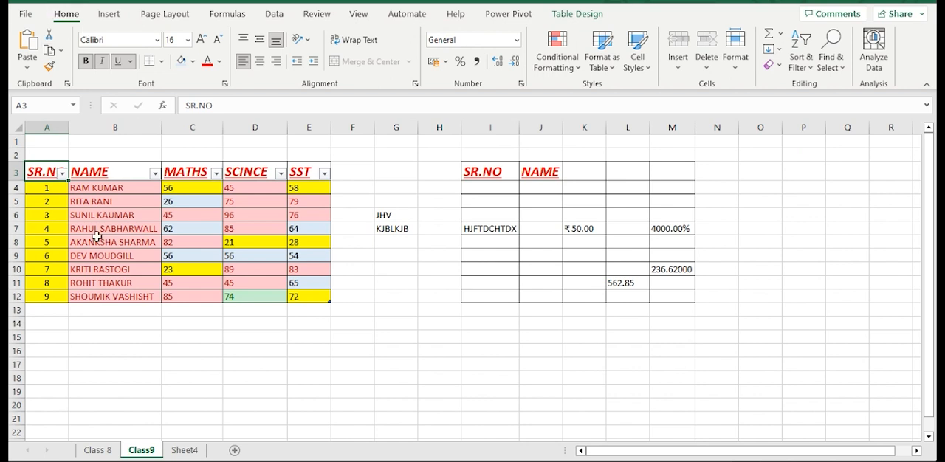
# Remove the filter from the marks table's header row A3:E3
pyautogui.click(63, 172)
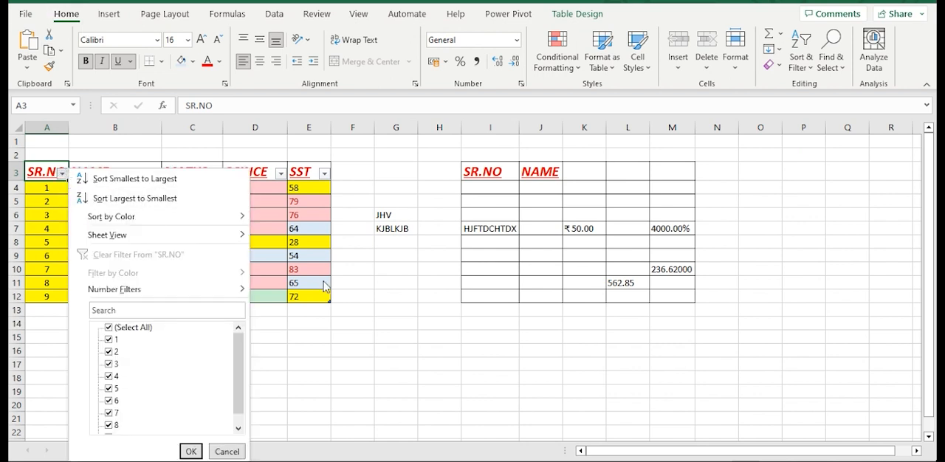
pyautogui.press('Escape')
pyautogui.moveTo(49, 169); pyautogui.dragTo(310, 171)
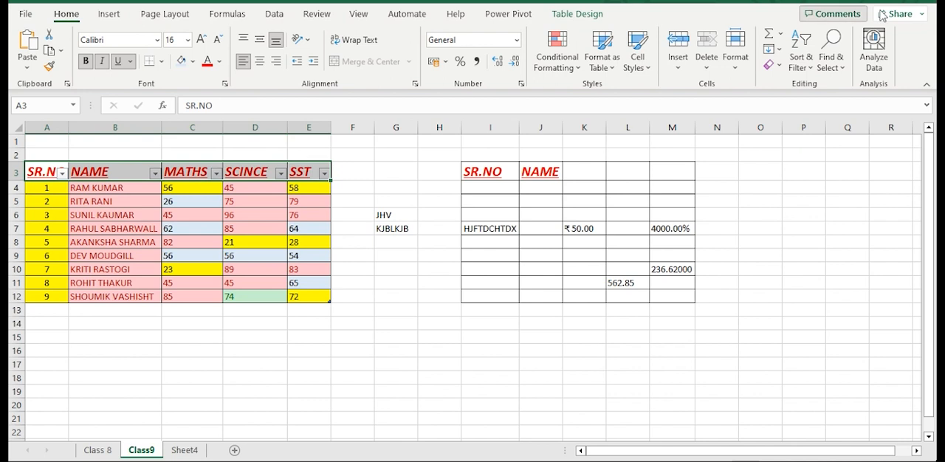
pyautogui.click(802, 54)
pyautogui.click(818, 146)
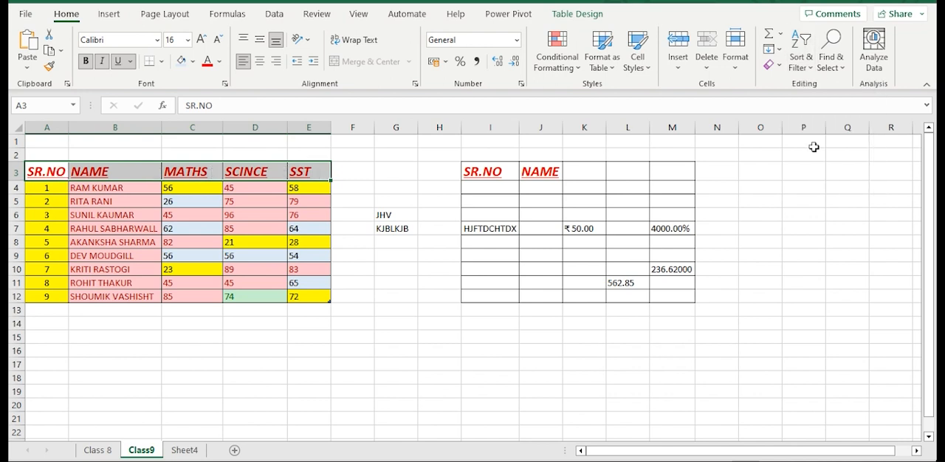
pyautogui.click(246, 378)
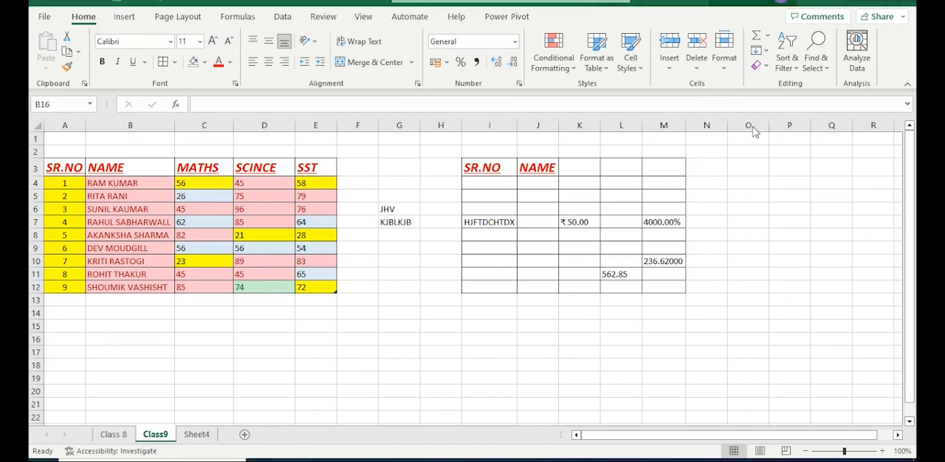
# Switch to Sheet4, which holds the list of serial numbers and full names
pyautogui.click(761, 52)
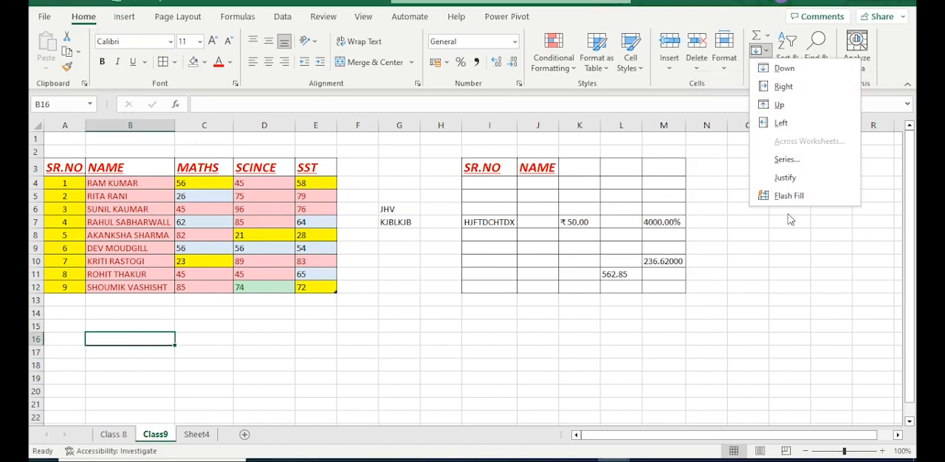
pyautogui.click(770, 313)
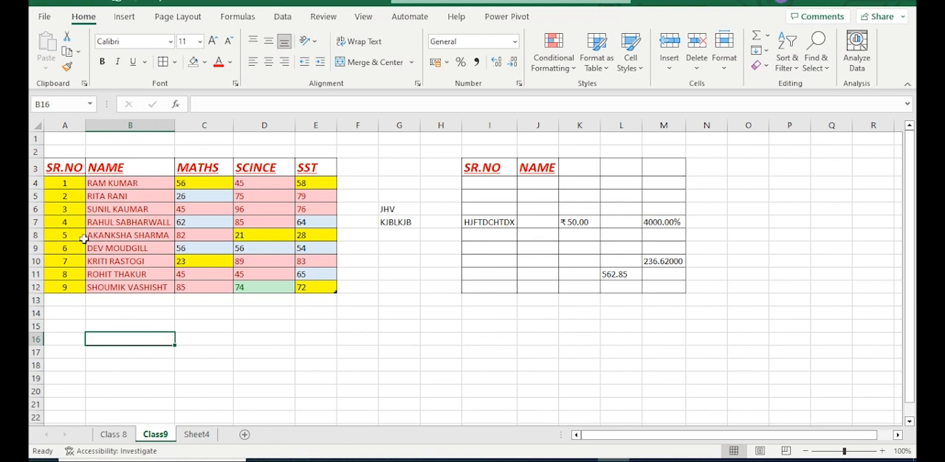
pyautogui.click(197, 435)
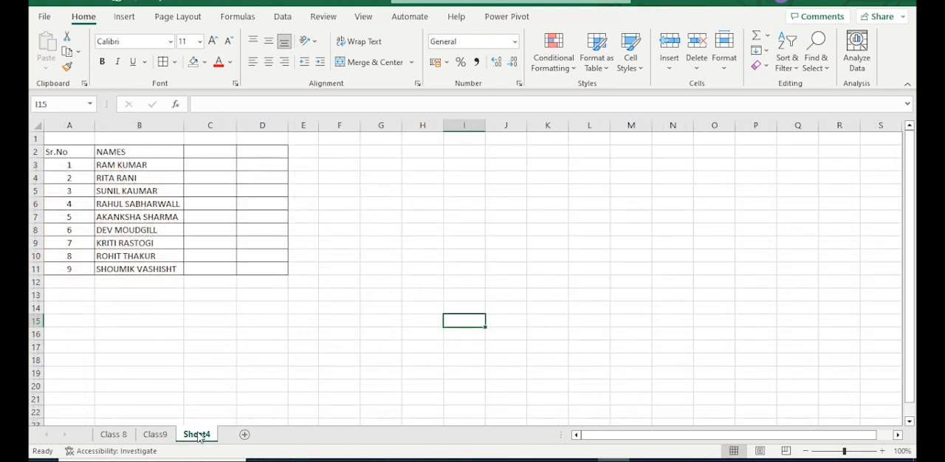
pyautogui.click(190, 337)
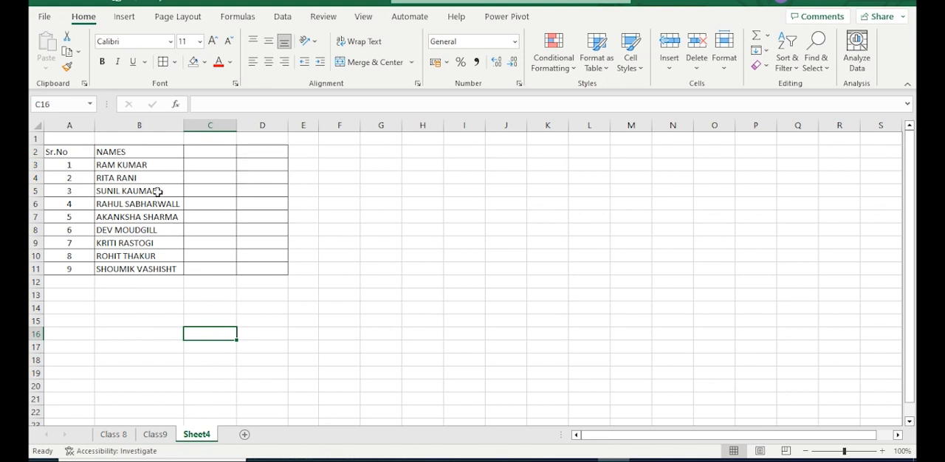
pyautogui.click(209, 163)
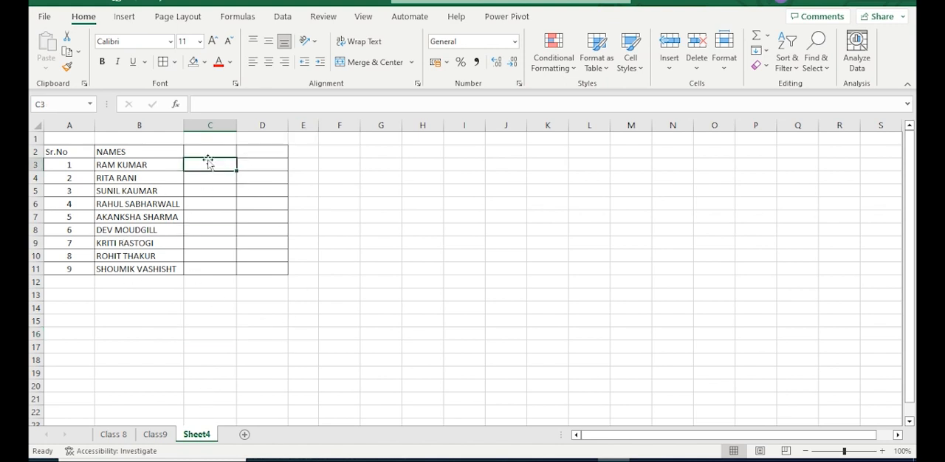
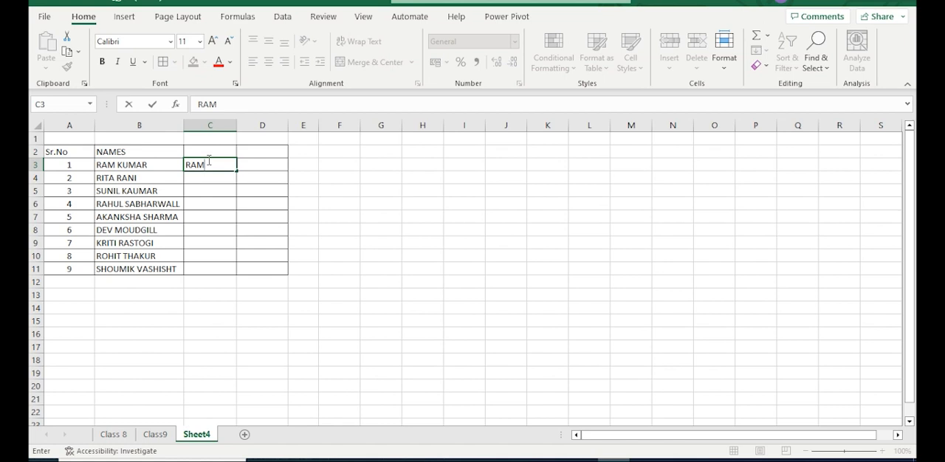
pyautogui.click(258, 163)
pyautogui.write('KUM')
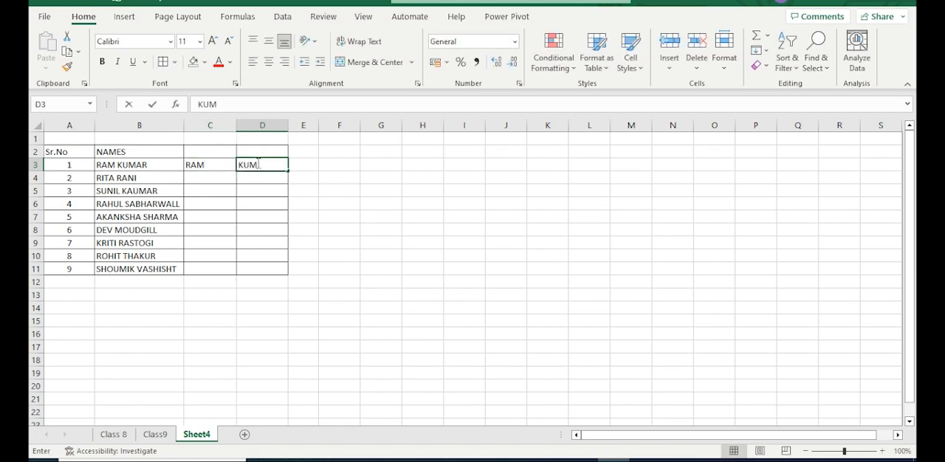
pyautogui.write('AR')
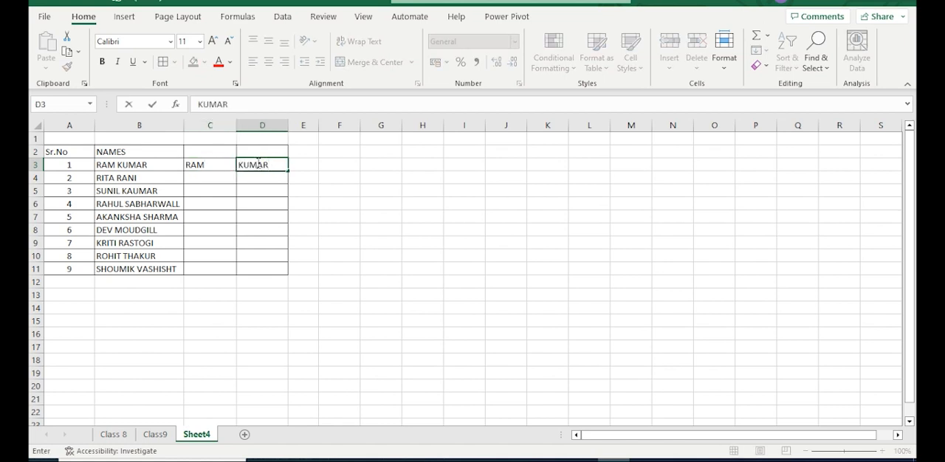
pyautogui.press('BackSpace')
pyautogui.press('BackSpace')
pyautogui.press('BackSpace')
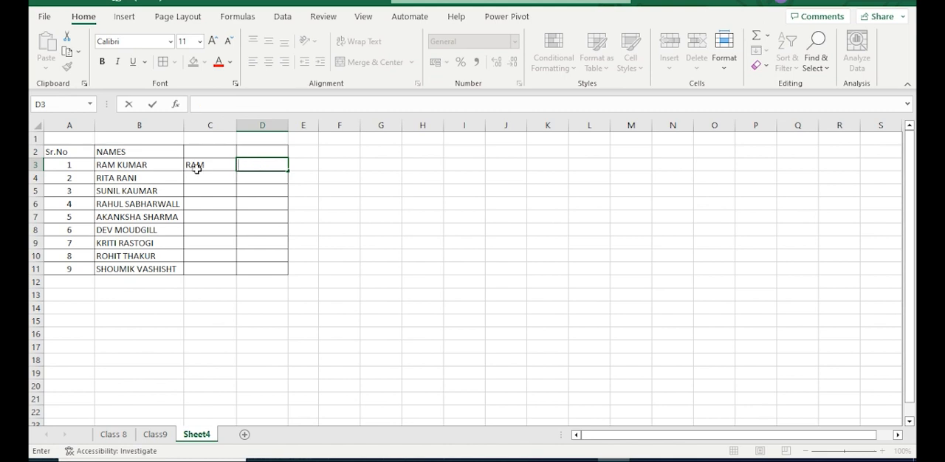
pyautogui.click(196, 168)
pyautogui.press('BackSpace')
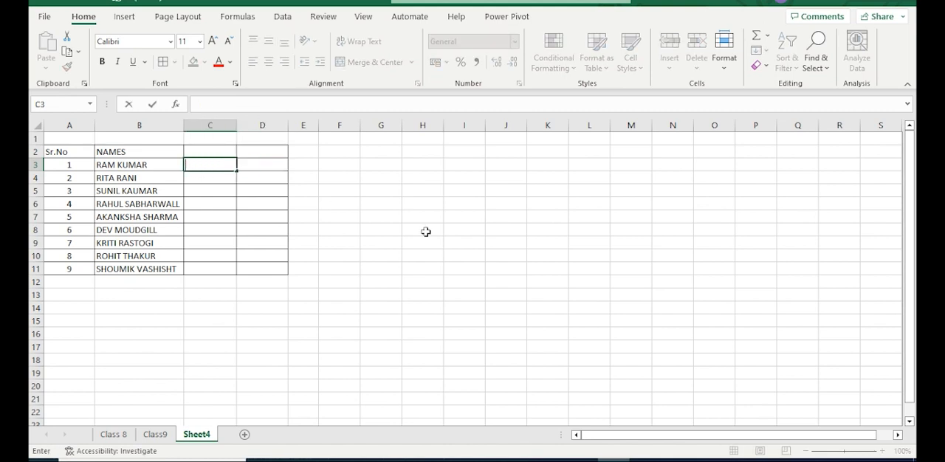
pyautogui.click(427, 231)
pyautogui.click(636, 266)
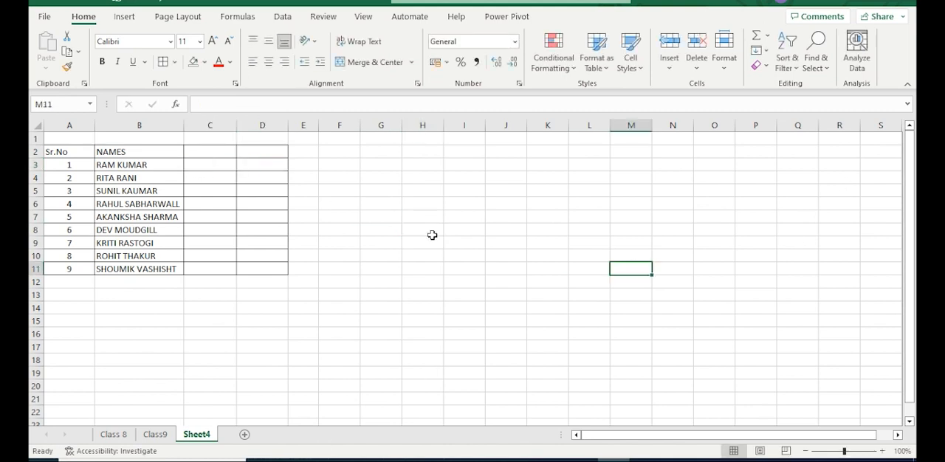
# Enter only the first name of the student in row 3 into cell C3 as the Flash Fill example
pyautogui.click(200, 164)
pyautogui.write('RAM')
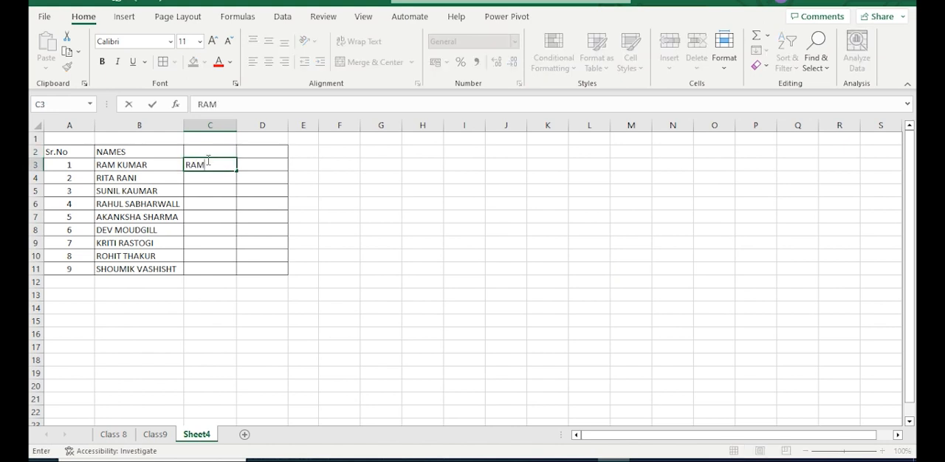
pyautogui.click(504, 259)
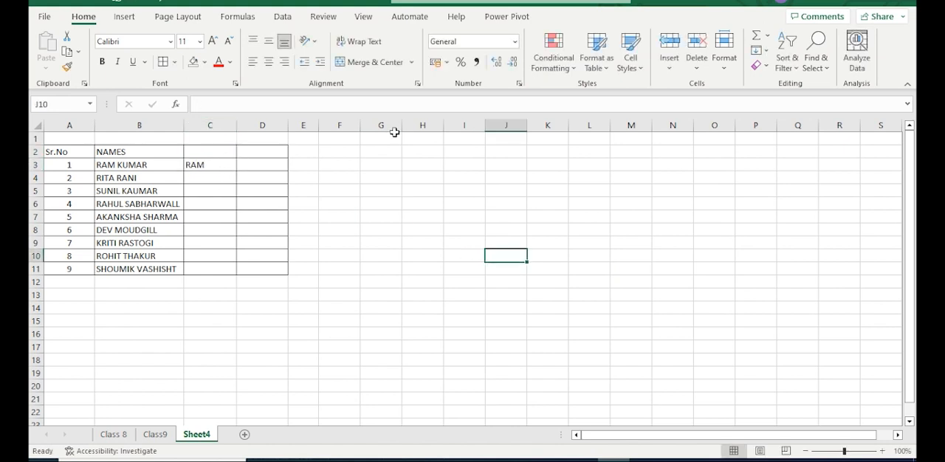
# Try to Flash Fill the empty range C4:C11 without including the example cell
pyautogui.moveTo(226, 176); pyautogui.dragTo(226, 268)
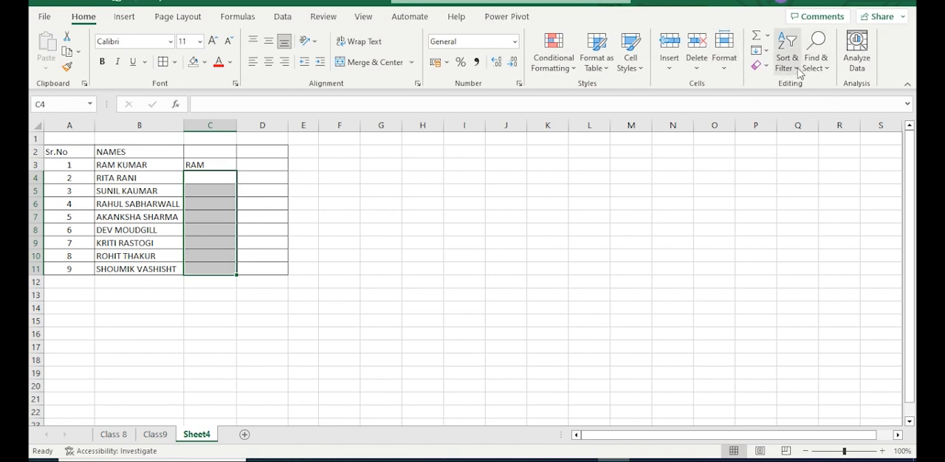
pyautogui.click(768, 66)
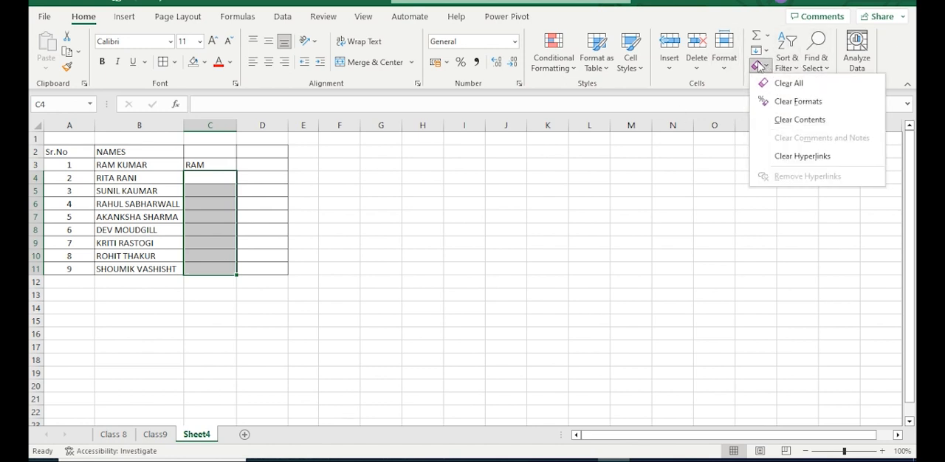
pyautogui.click(766, 50)
pyautogui.click(790, 197)
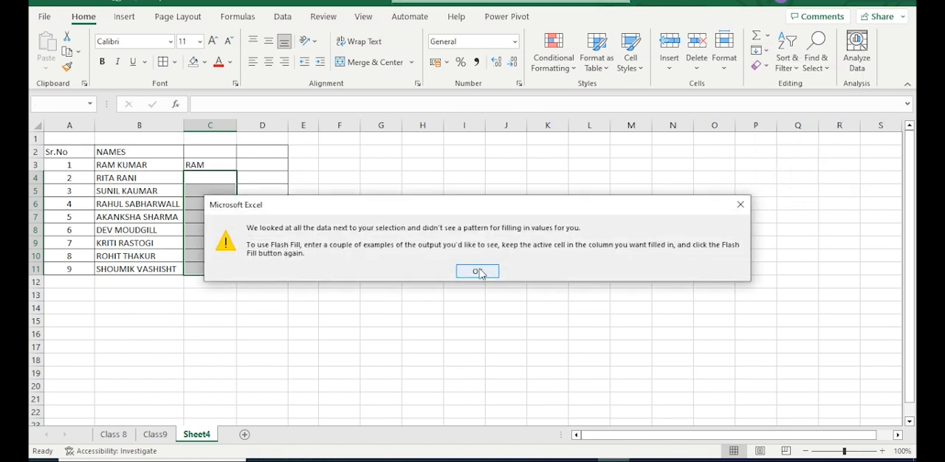
pyautogui.click(478, 272)
pyautogui.click(238, 179)
# Flash Fill C3:C11, including the example in C3, to extract the first names from the NAMES column
pyautogui.moveTo(203, 164); pyautogui.dragTo(243, 264)
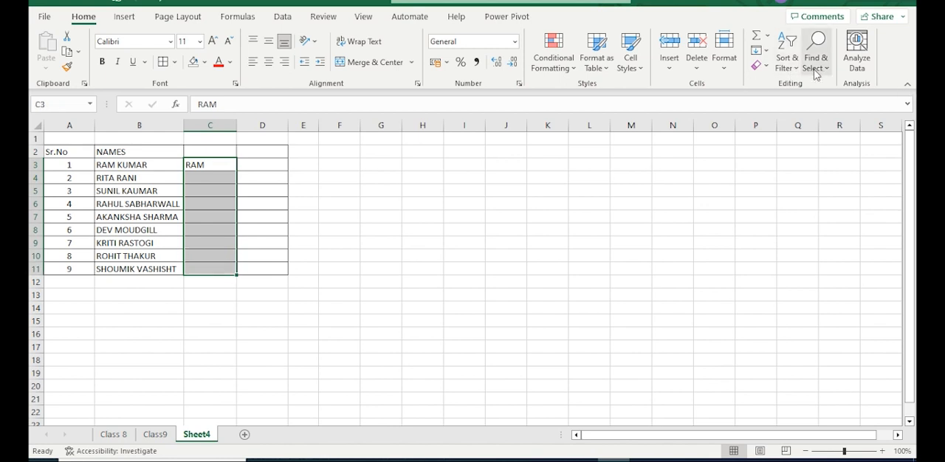
pyautogui.click(766, 67)
pyautogui.click(766, 50)
pyautogui.click(766, 50)
pyautogui.click(769, 201)
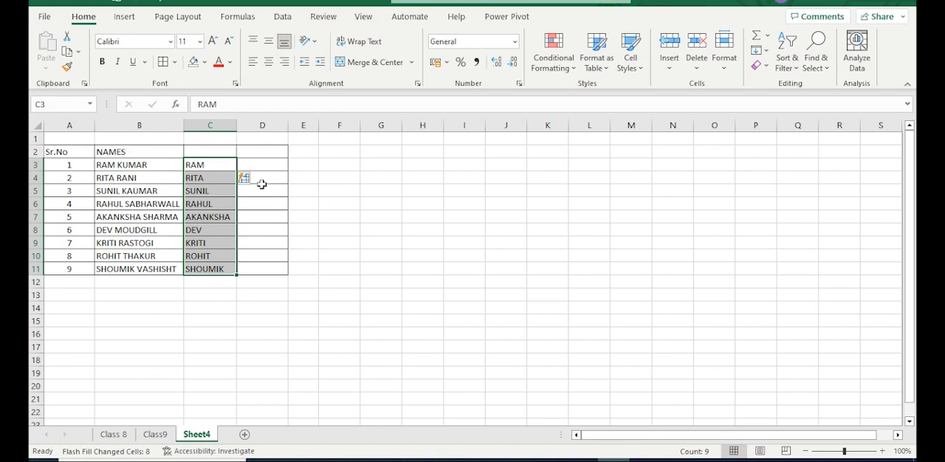
# Enter only the surname of the student in row 3 into D3 and Flash Fill D3:D11 with the surnames
pyautogui.click(266, 160)
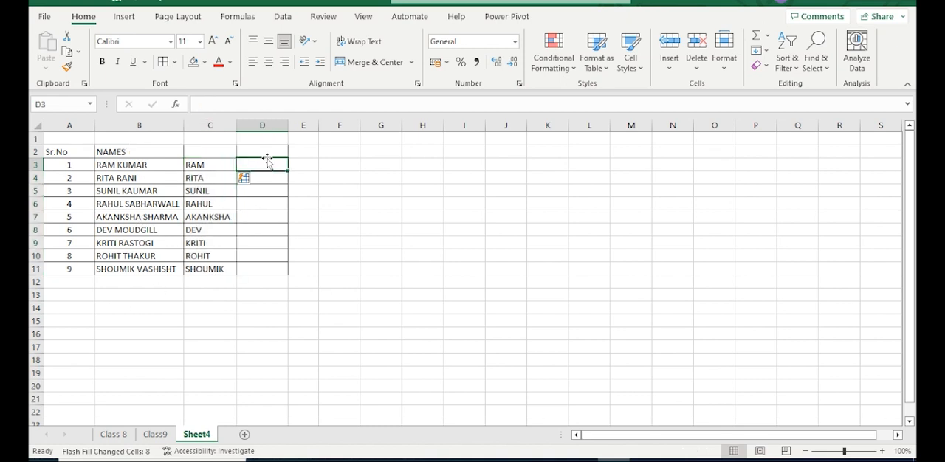
pyautogui.write('KU')
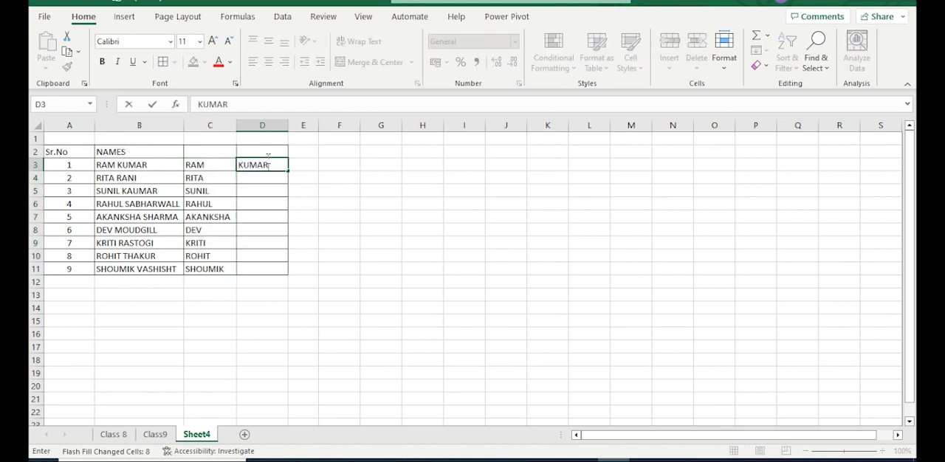
pyautogui.write('MAR')
pyautogui.click(342, 177)
pyautogui.moveTo(260, 164); pyautogui.dragTo(271, 268)
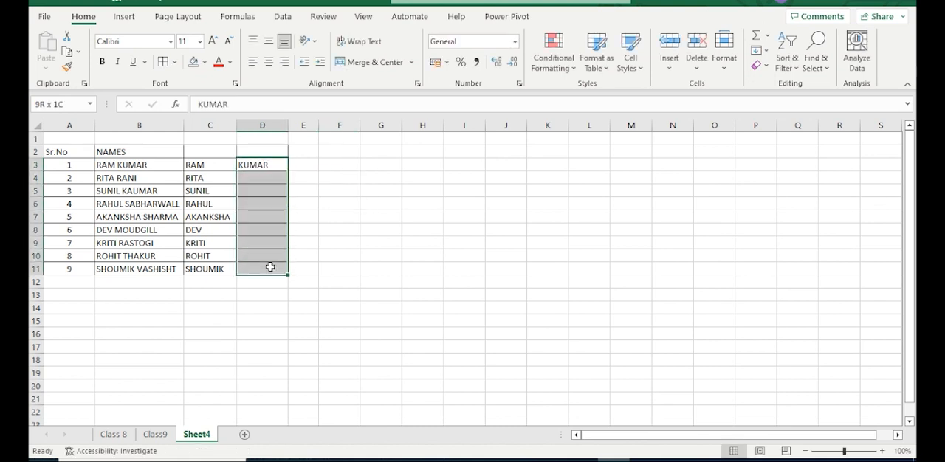
pyautogui.click(765, 50)
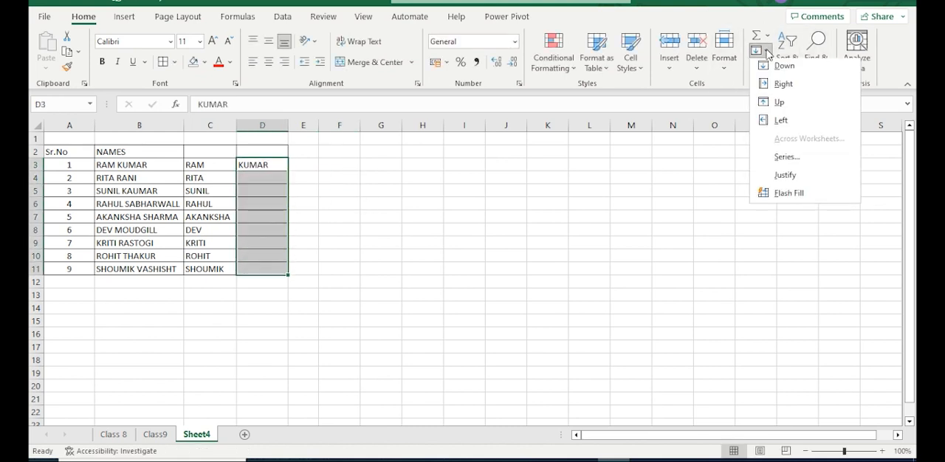
pyautogui.click(787, 196)
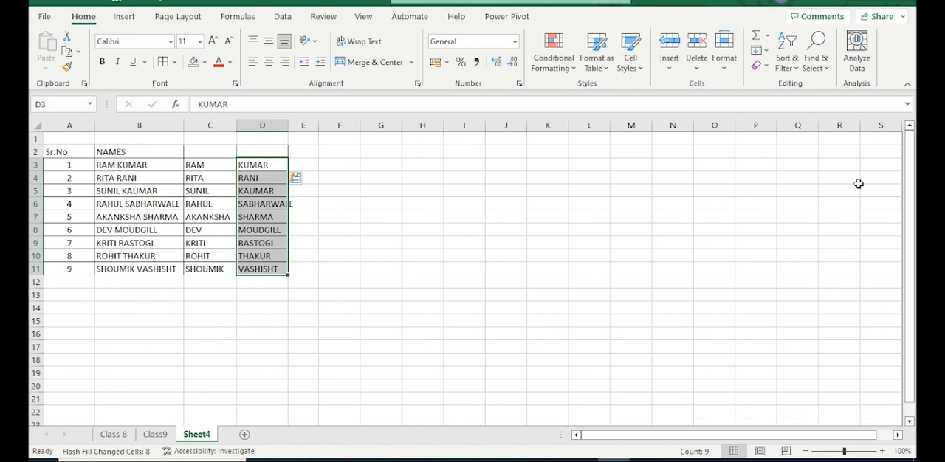
pyautogui.click(758, 65)
pyautogui.click(732, 233)
pyautogui.click(490, 263)
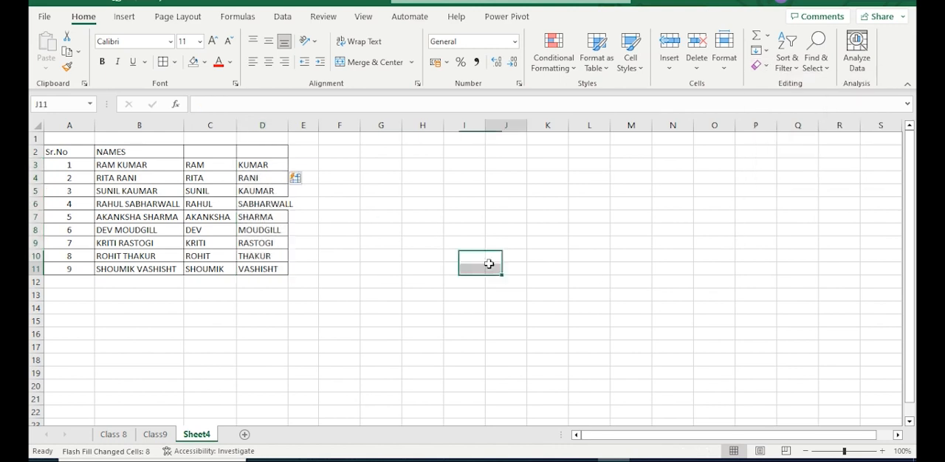
# Highlight cell D5 in the surname column with a yellow fill
pyautogui.click(268, 189)
pyautogui.click(205, 62)
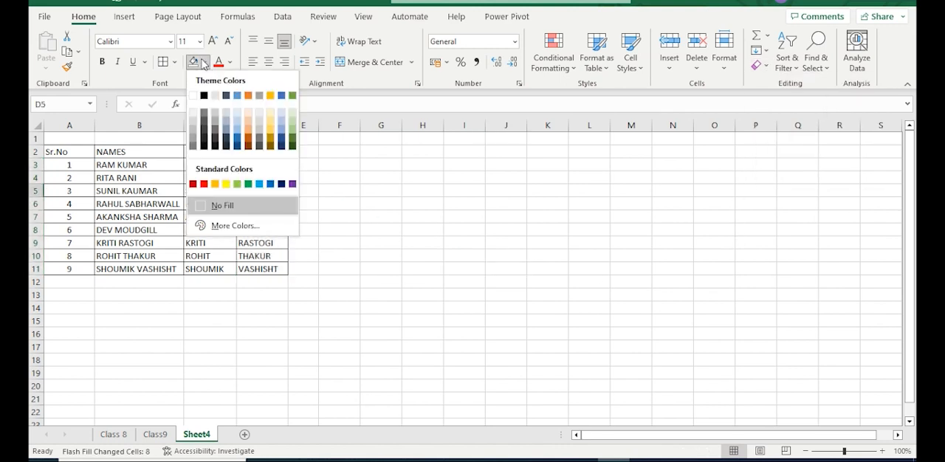
pyautogui.click(225, 181)
pyautogui.click(359, 241)
# Copy the yellow cell D5 with its formatting to I5 and delete only the text from the copy
pyautogui.click(272, 192)
pyautogui.rightClick(272, 192)
pyautogui.click(306, 90)
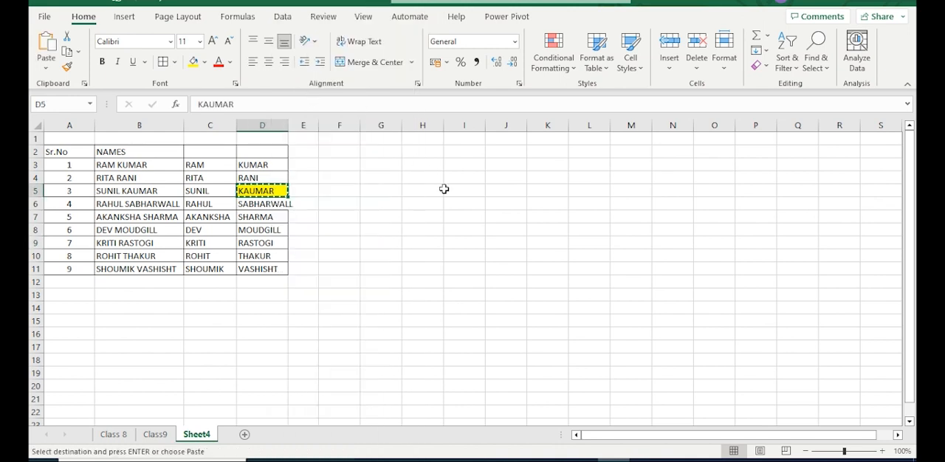
pyautogui.click(448, 192)
pyautogui.rightClick(461, 194)
pyautogui.click(491, 127)
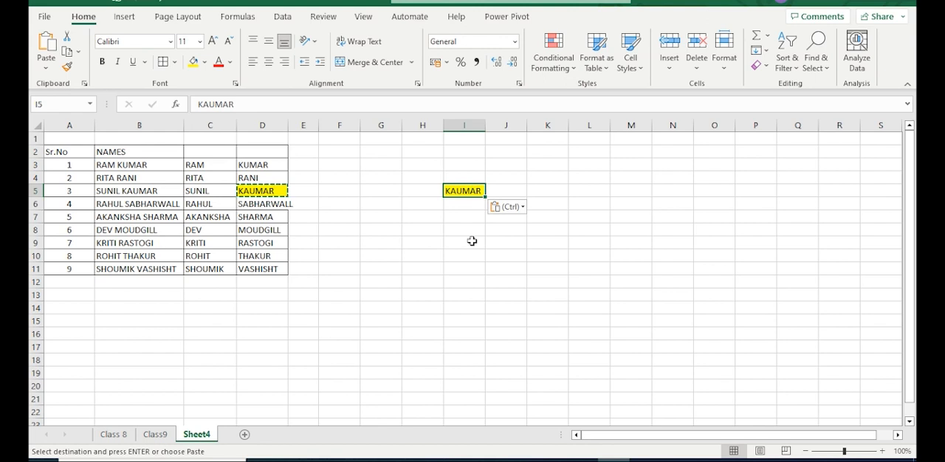
pyautogui.press('Delete')
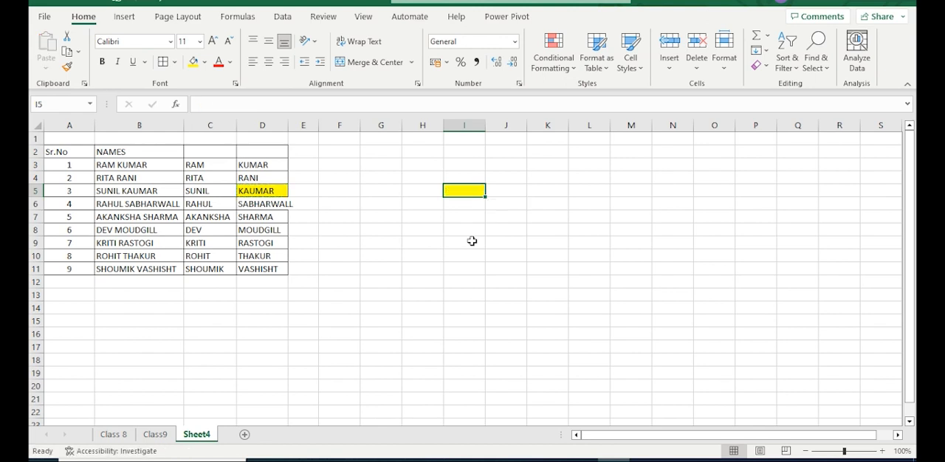
pyautogui.rightClick(469, 190)
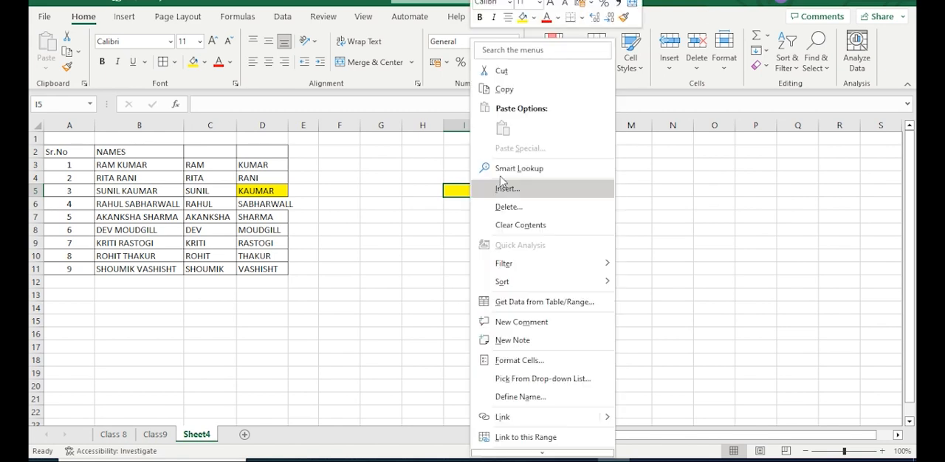
pyautogui.click(502, 87)
pyautogui.click(440, 217)
pyautogui.rightClick(440, 217)
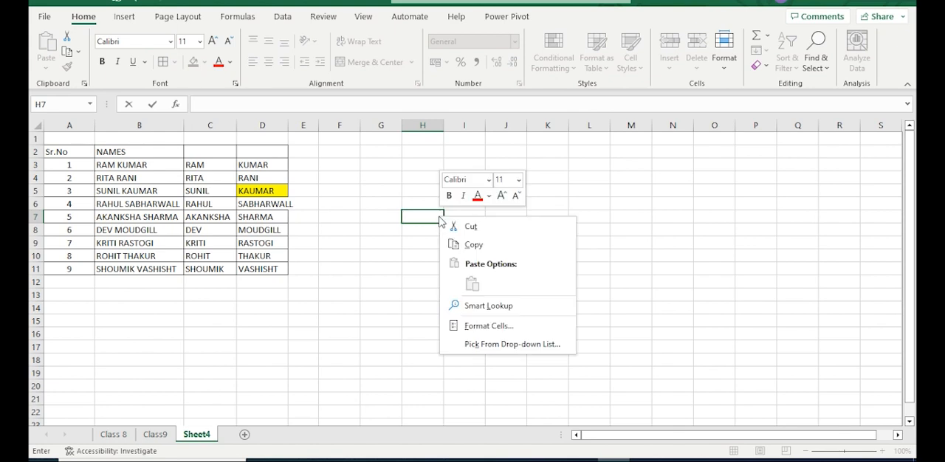
pyautogui.rightClick(427, 217)
pyautogui.press('Escape')
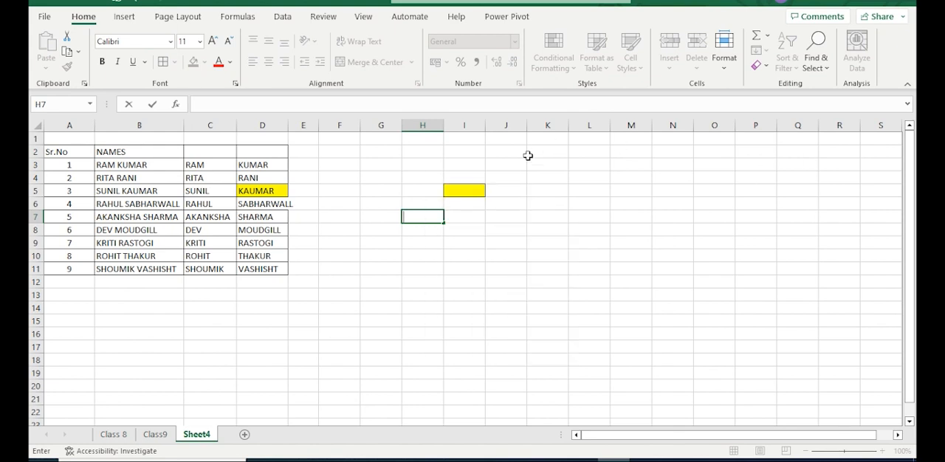
# Cut the empty yellow cell I5 and paste it into H13
pyautogui.rightClick(469, 190)
pyautogui.click(501, 74)
pyautogui.click(425, 294)
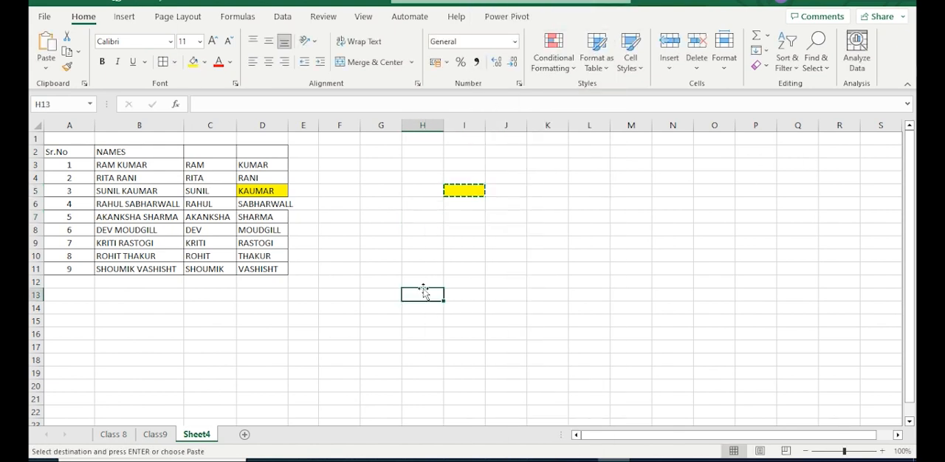
pyautogui.rightClick(429, 293)
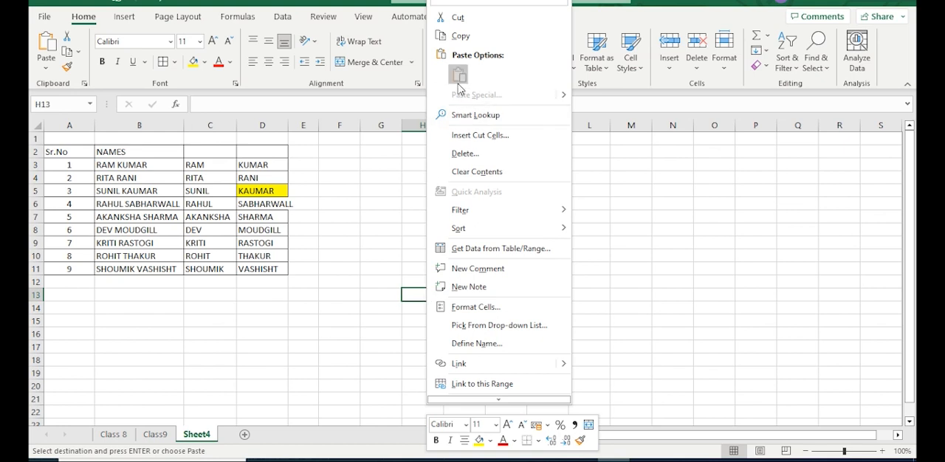
pyautogui.click(460, 75)
pyautogui.click(602, 372)
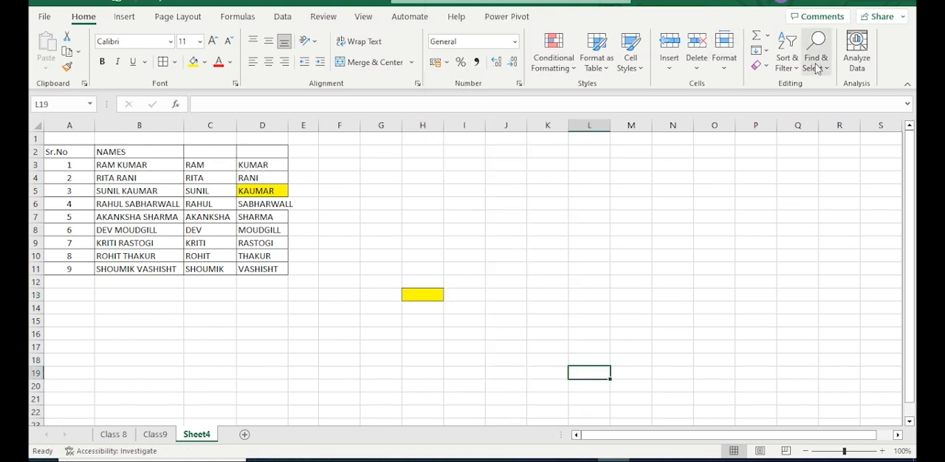
# Remove the yellow fill and border from H13 with Clear All
pyautogui.click(761, 65)
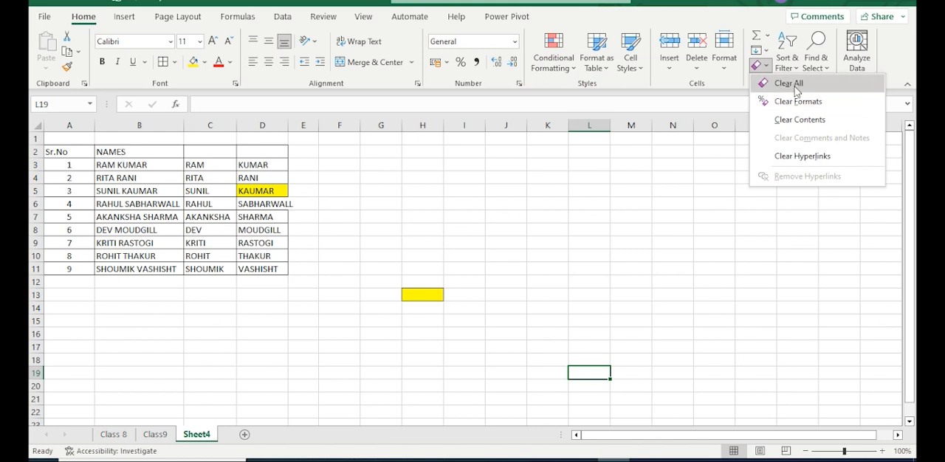
pyautogui.click(794, 100)
pyautogui.click(428, 296)
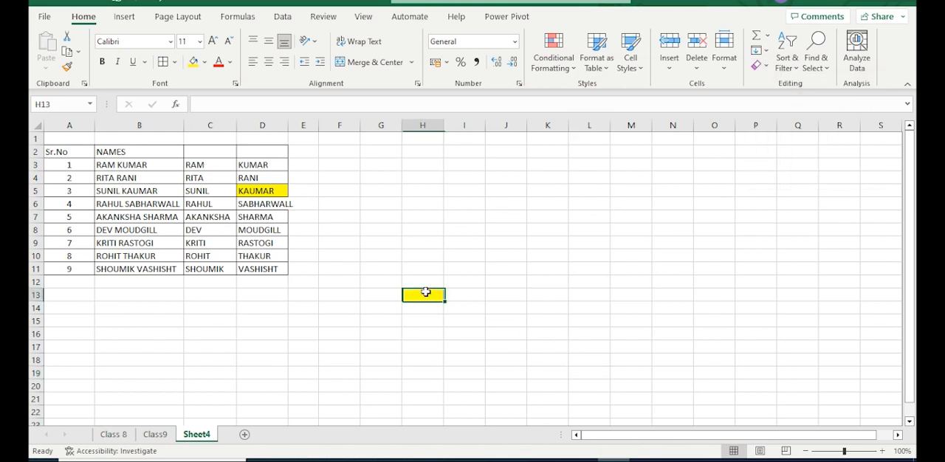
pyautogui.click(723, 62)
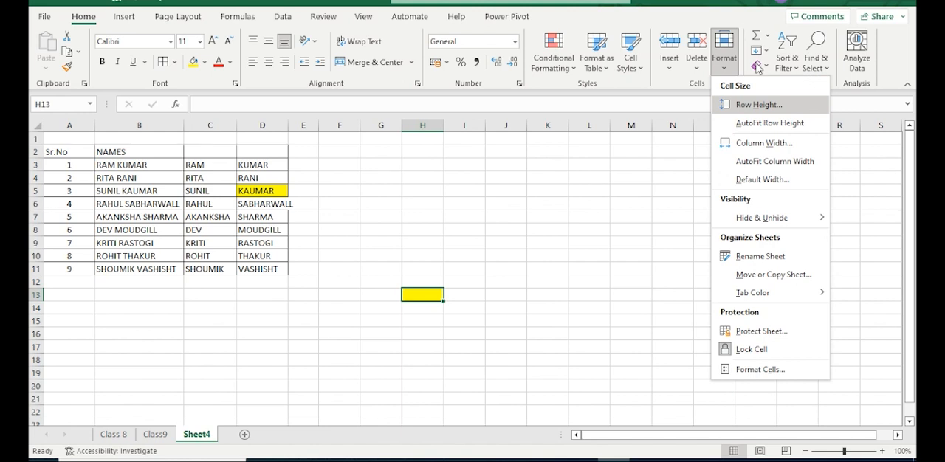
pyautogui.click(760, 66)
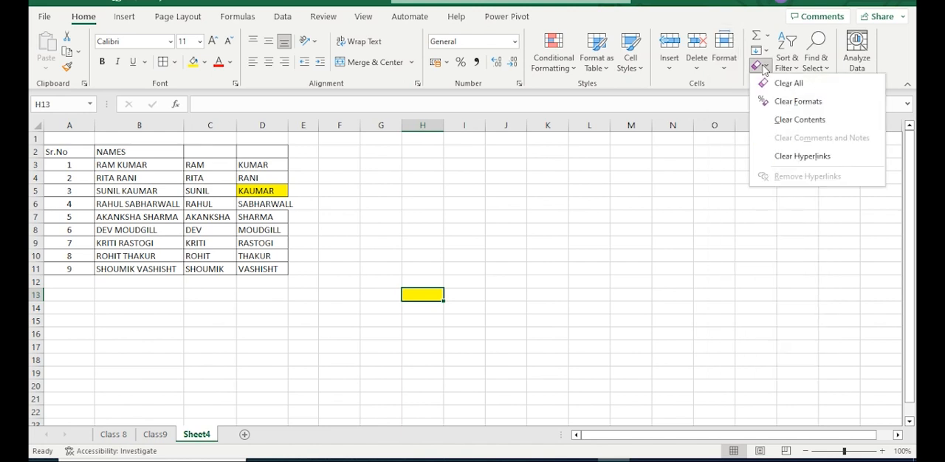
pyautogui.click(779, 85)
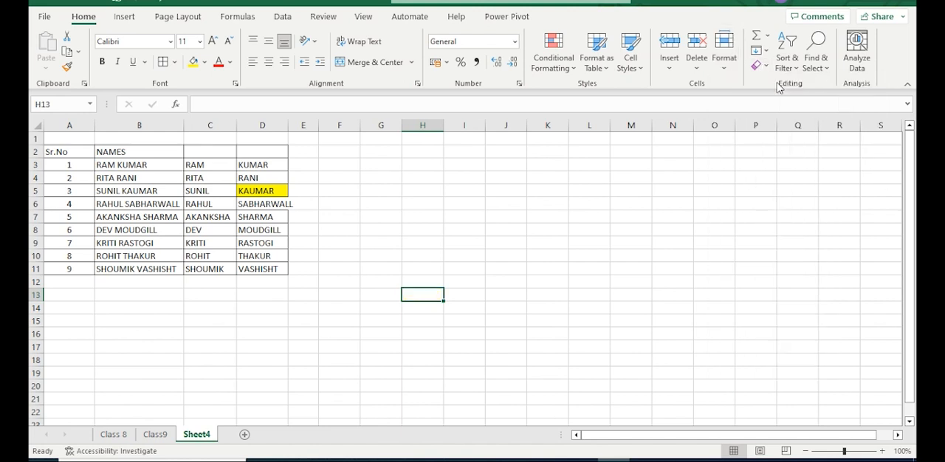
# Try Clear All on the surname range D3:D11 and undo it
pyautogui.click(768, 68)
pyautogui.click(256, 183)
pyautogui.moveTo(265, 165); pyautogui.dragTo(274, 268)
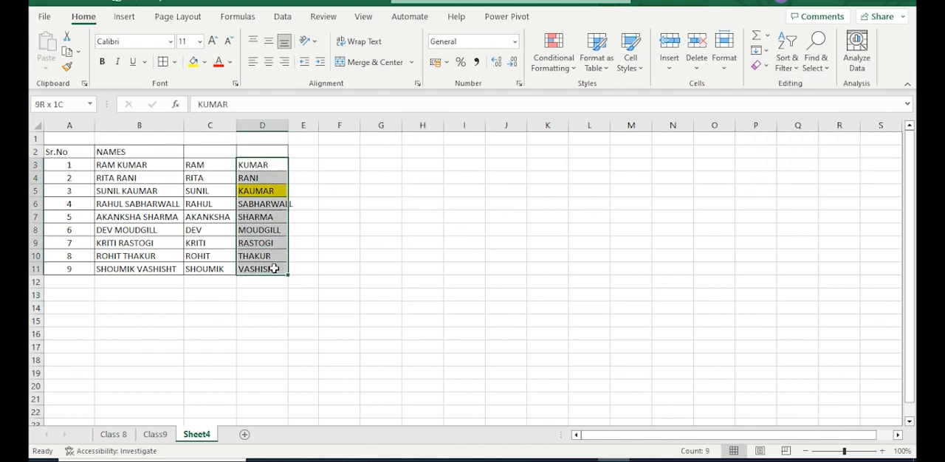
pyautogui.click(763, 68)
pyautogui.click(779, 78)
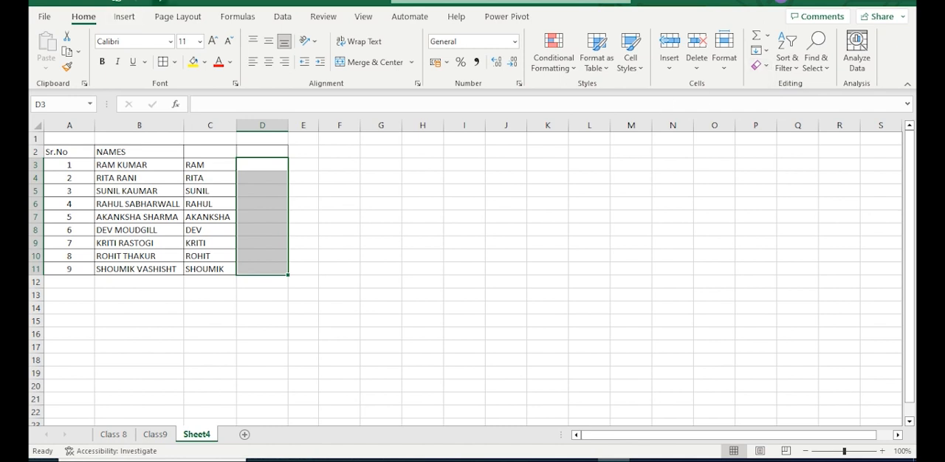
pyautogui.hotkey('ctrl', 'z')
# Clear only the formatting from the surnames in D3:D11 and widen column D slightly to fit the longest one
pyautogui.click(763, 66)
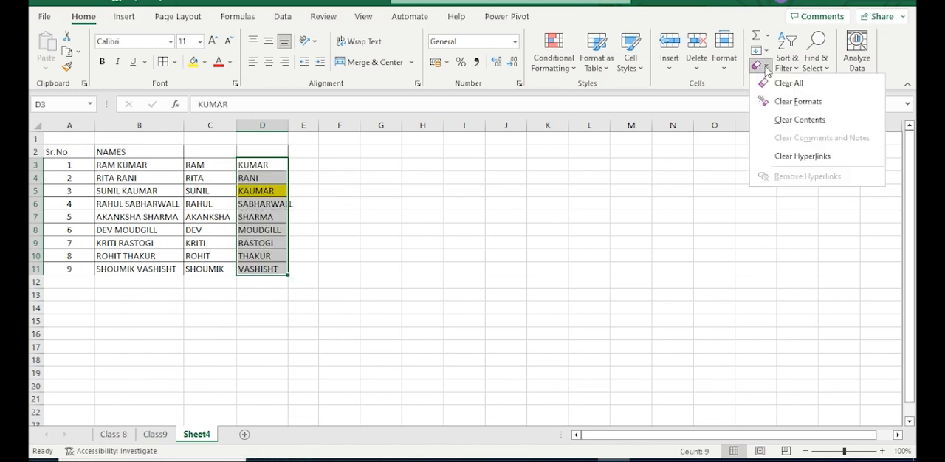
pyautogui.click(782, 102)
pyautogui.click(647, 201)
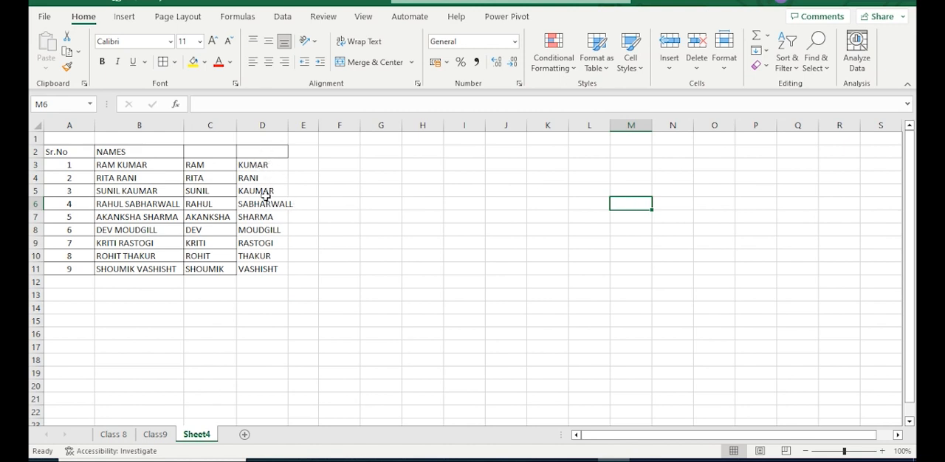
pyautogui.moveTo(288, 124); pyautogui.dragTo(293, 125)
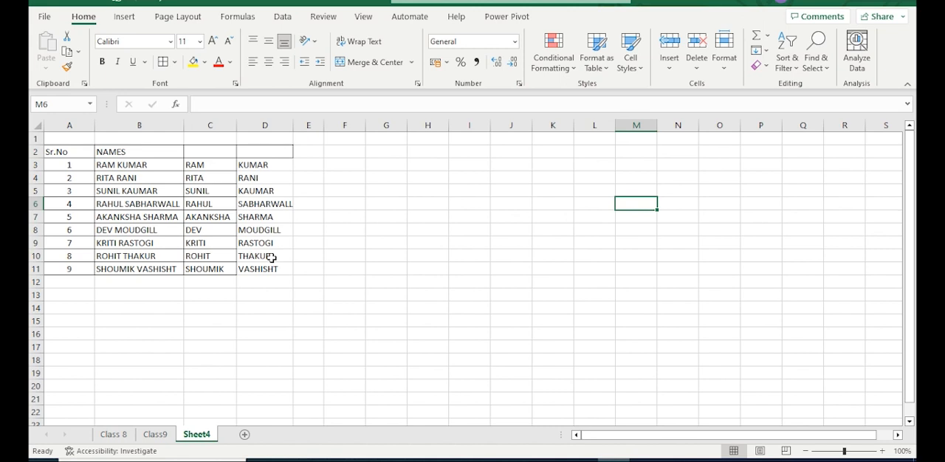
pyautogui.click(725, 73)
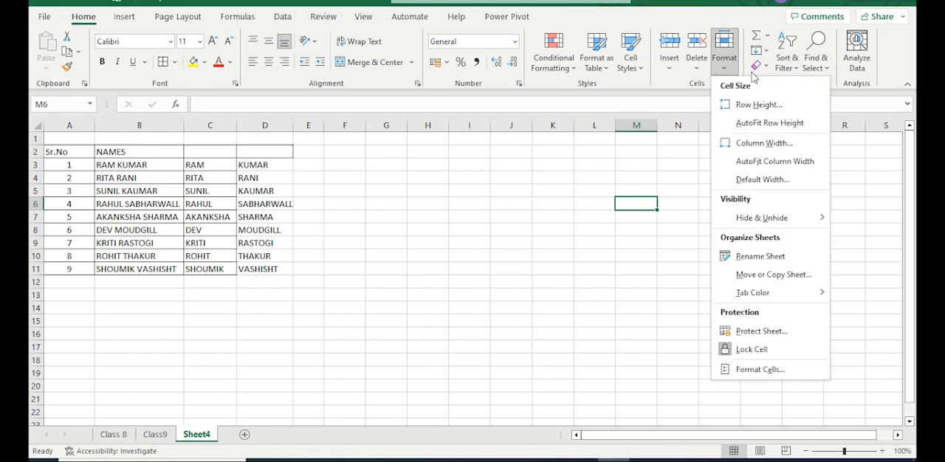
pyautogui.click(760, 65)
pyautogui.click(622, 285)
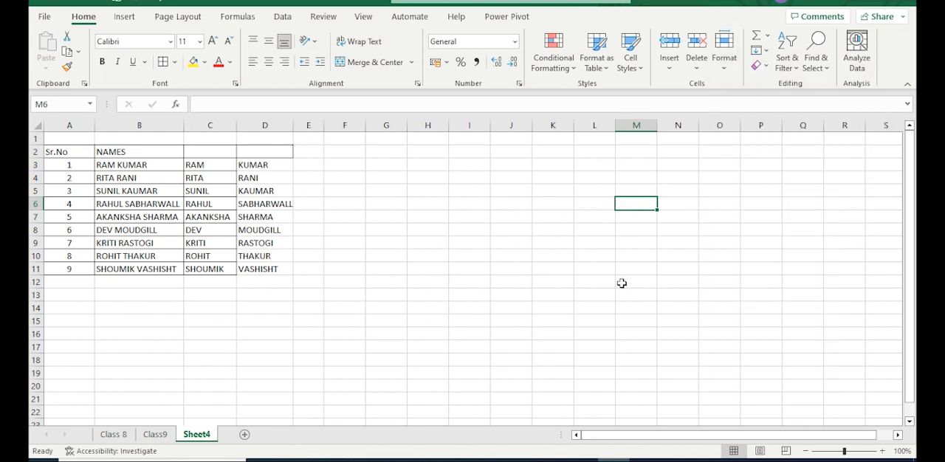